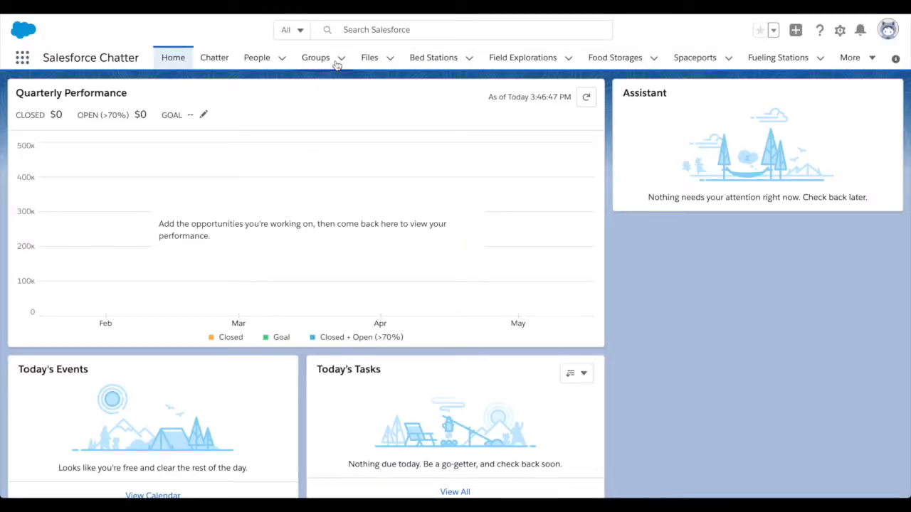
- Start a new group named "Mars Colony New Feed" with the description "This is an active log of everything happening of importance"
click(339, 59)
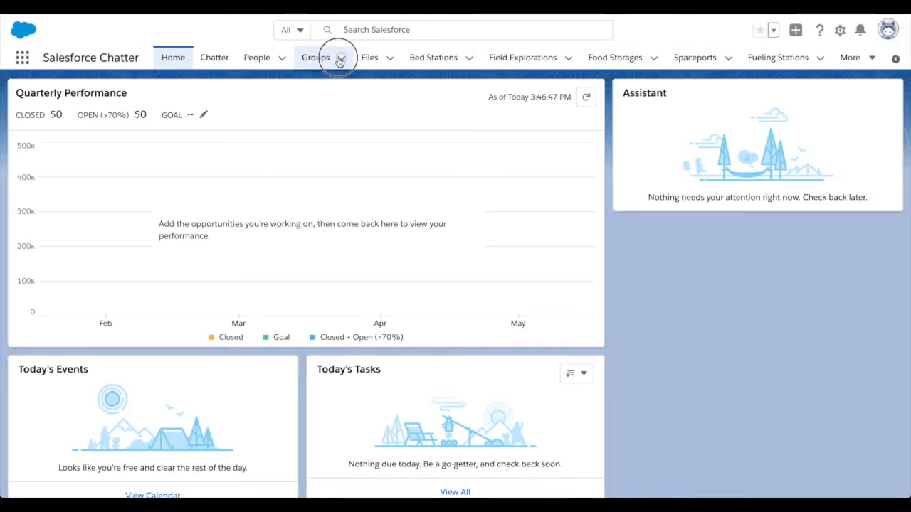
click(338, 85)
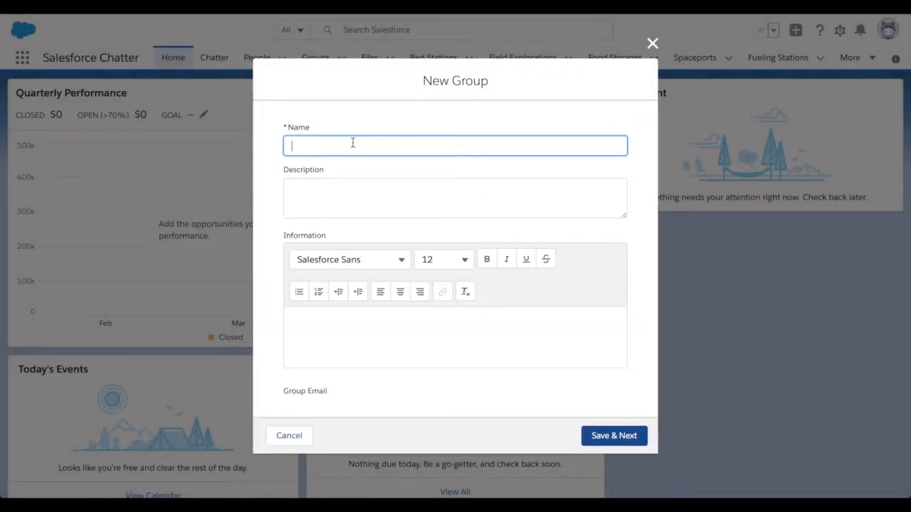
text(Mars Colony New Feed)
key(Tab)
text(This is an active log of everything happening of impor)
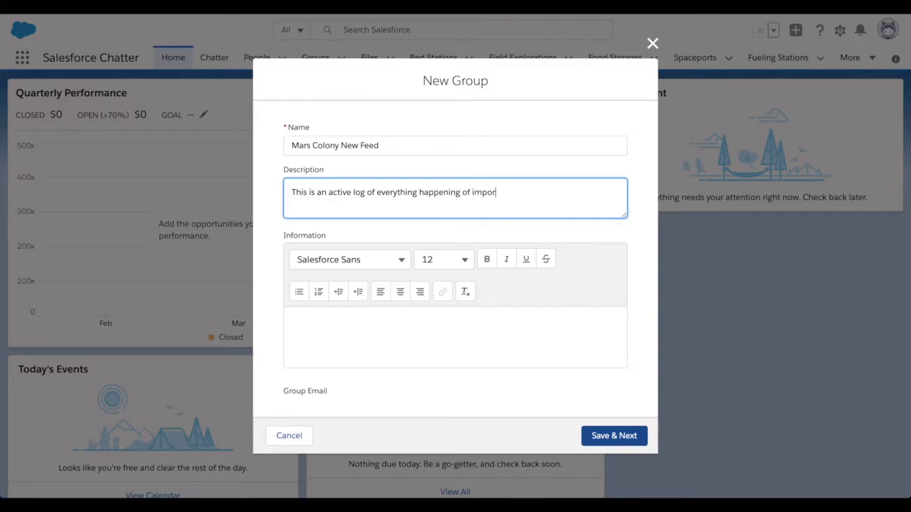
text(tanc)
- Enter "All astronauts are in this group" as the group information, set the access type to Public and save
scroll(522, 307, down, 3)
click(484, 290)
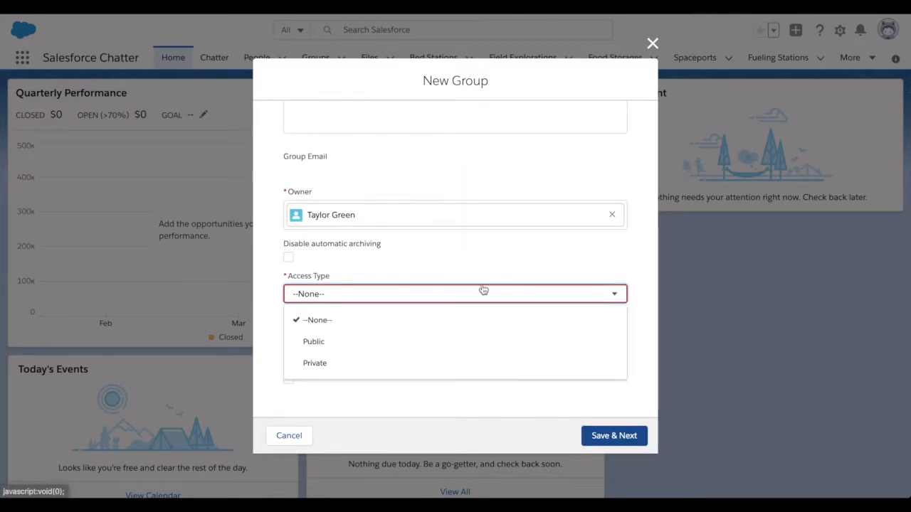
click(416, 343)
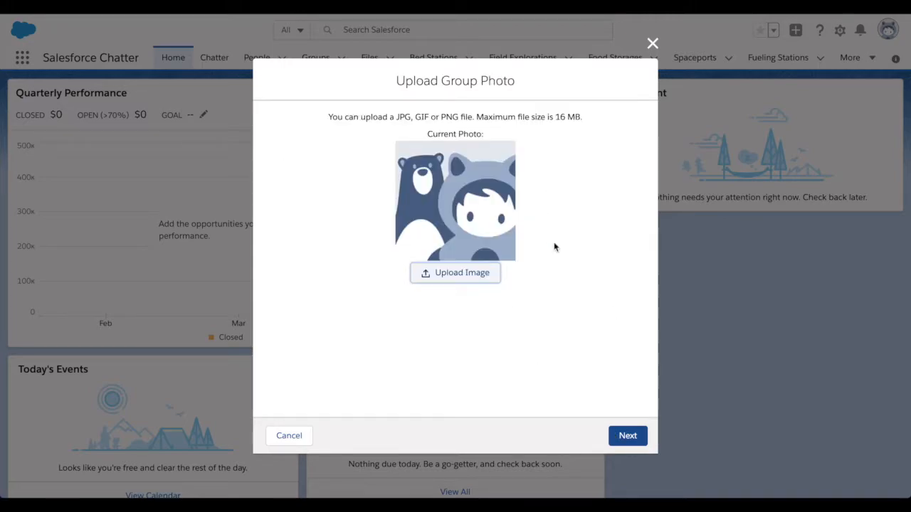
- Skip the group photo, add all three listed people as members, and finish the group setup
click(630, 435)
click(621, 152)
click(617, 198)
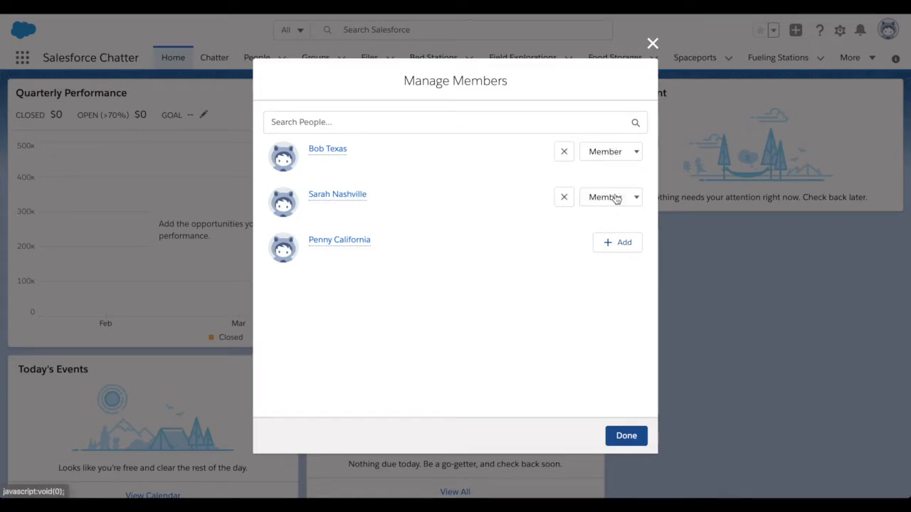
click(614, 243)
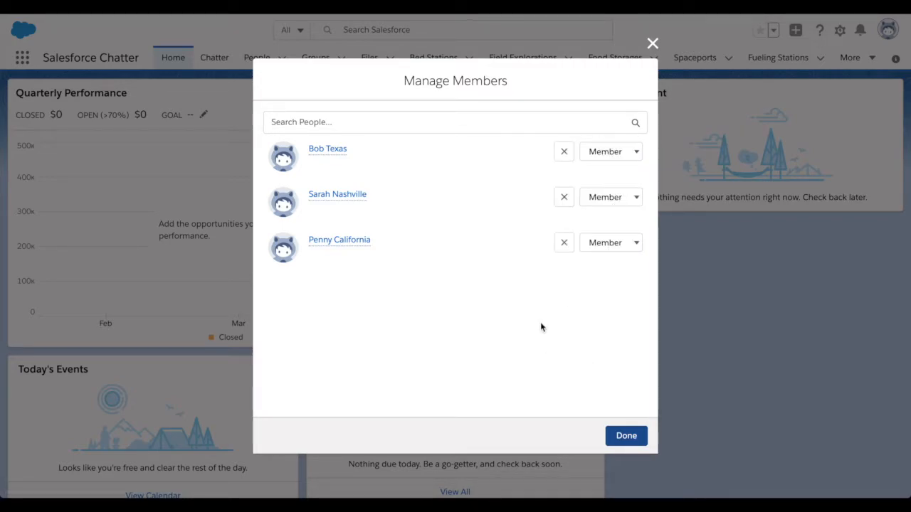
click(624, 440)
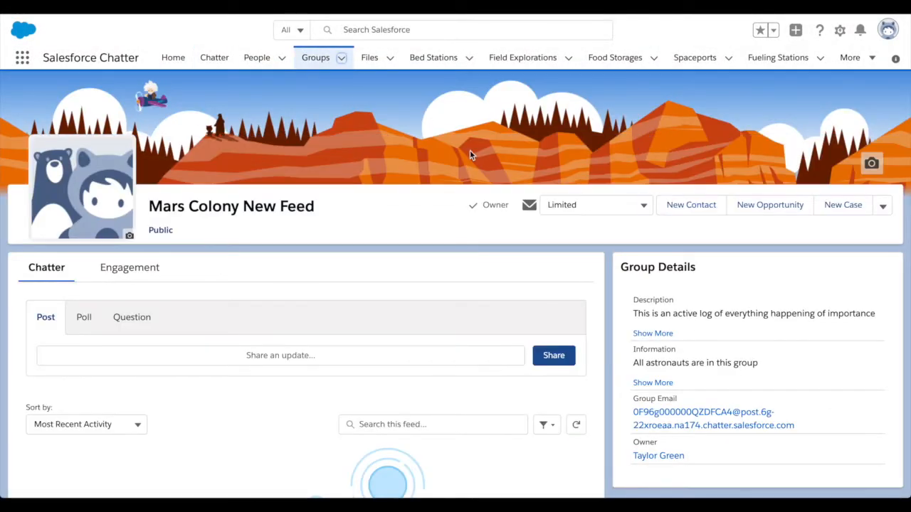
scroll(263, 303, down, 1)
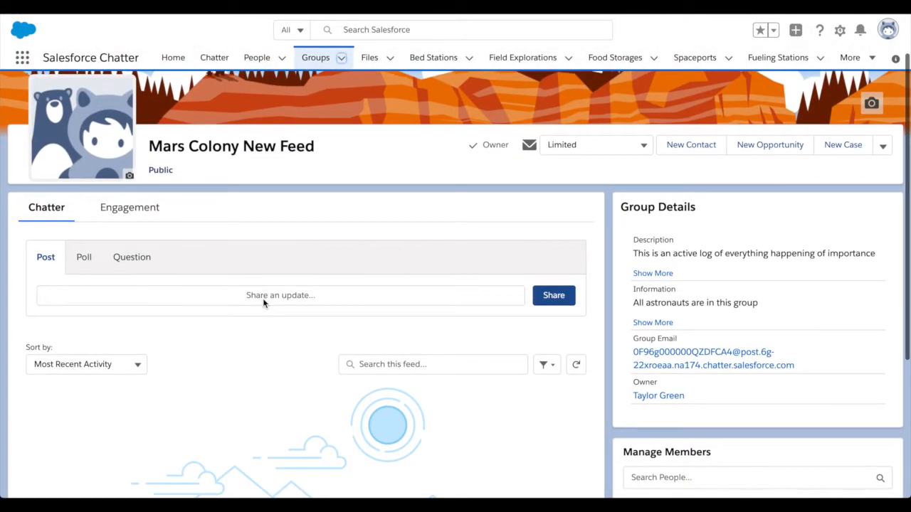
scroll(263, 299, down, 1)
scroll(445, 303, down, 3)
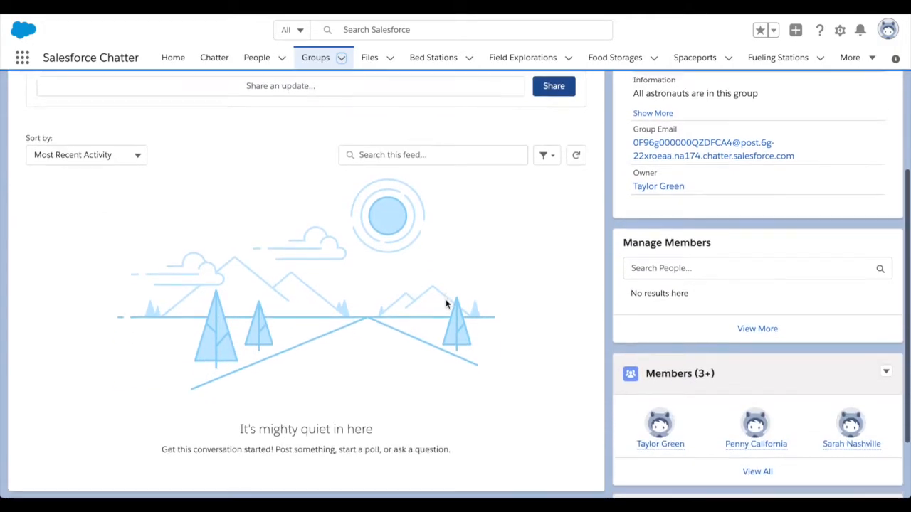
scroll(446, 304, up, 3)
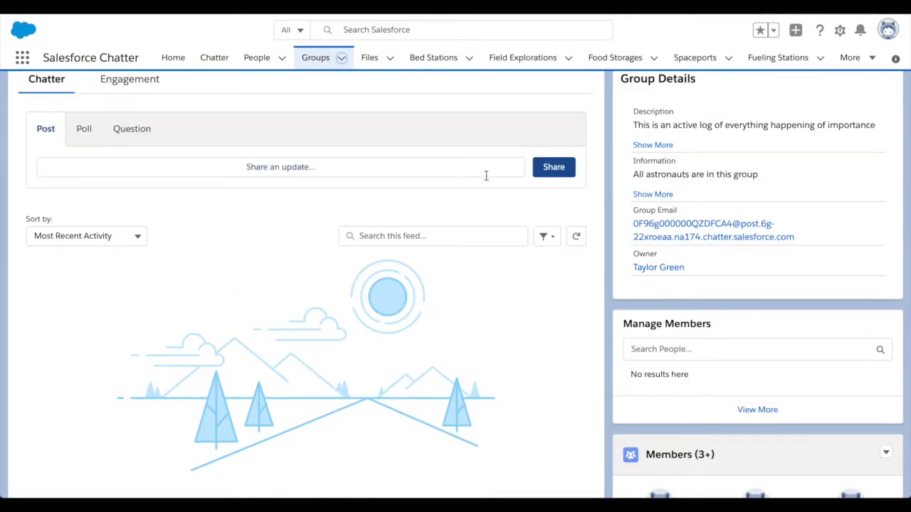
scroll(486, 175, up, 3)
- Open Process Builder from the Process Automation section of Setup
click(840, 30)
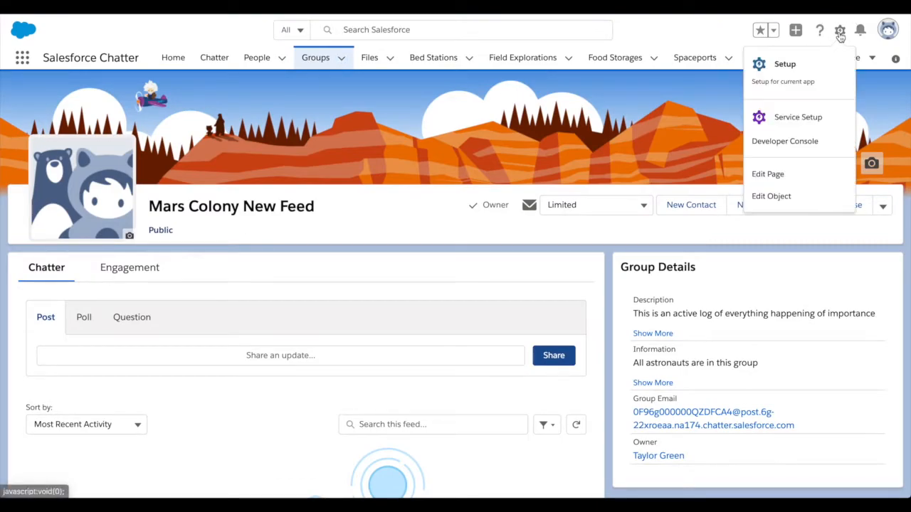
click(798, 65)
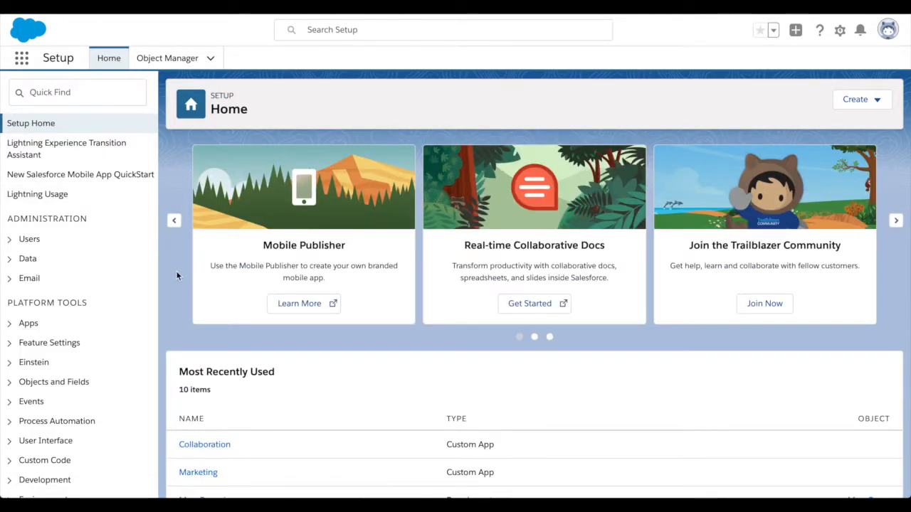
scroll(176, 270, down, 1)
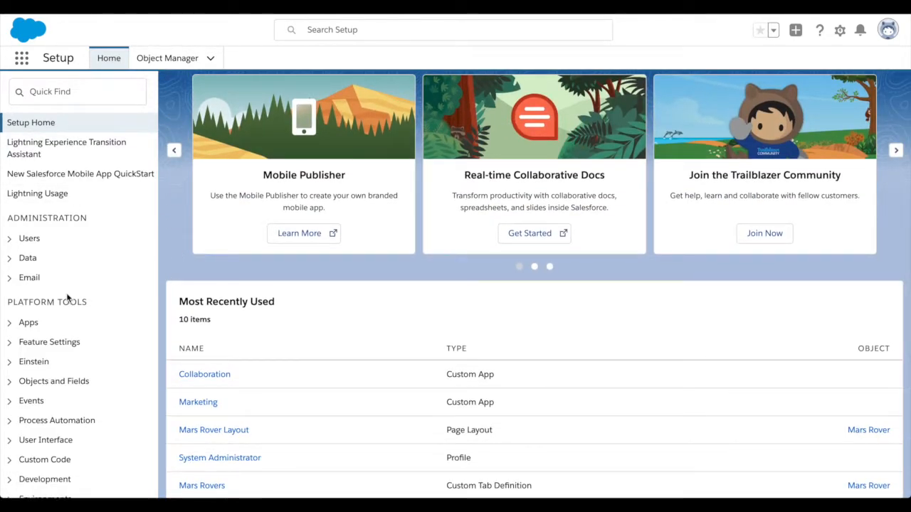
scroll(67, 297, down, 2)
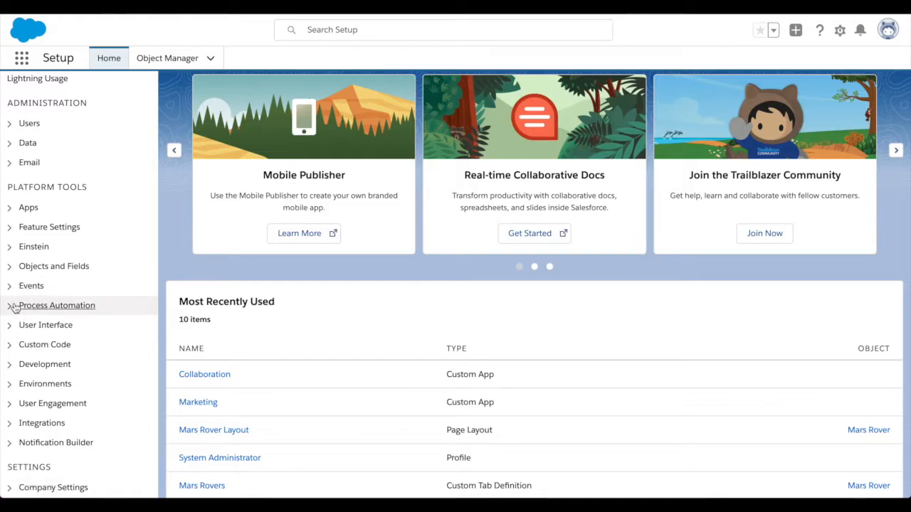
click(14, 307)
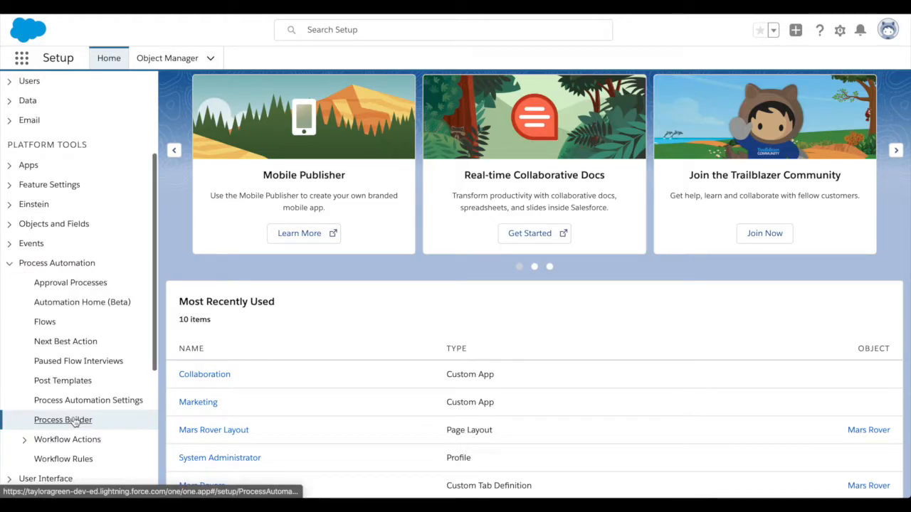
click(154, 424)
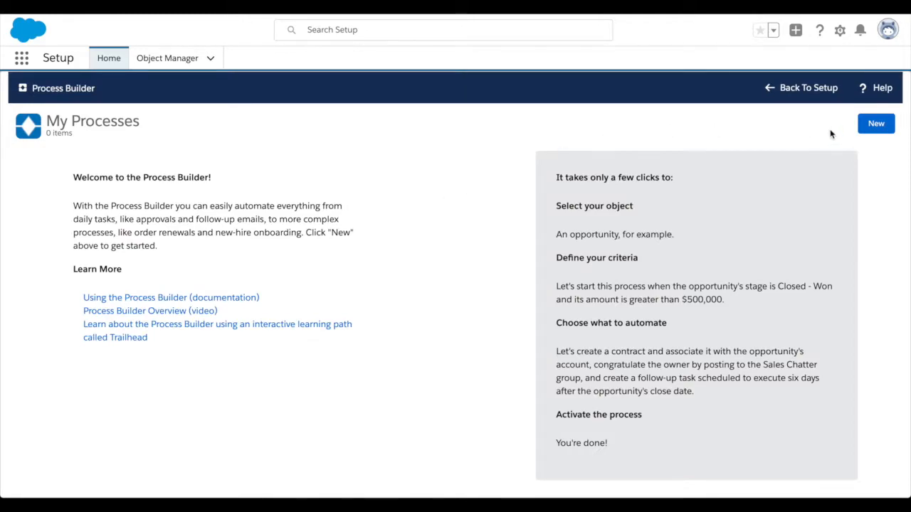
- Start a new process named "Spaceship Arrival Process" with the description "A chatter post to the news feed when spaceships are inbound"
click(874, 128)
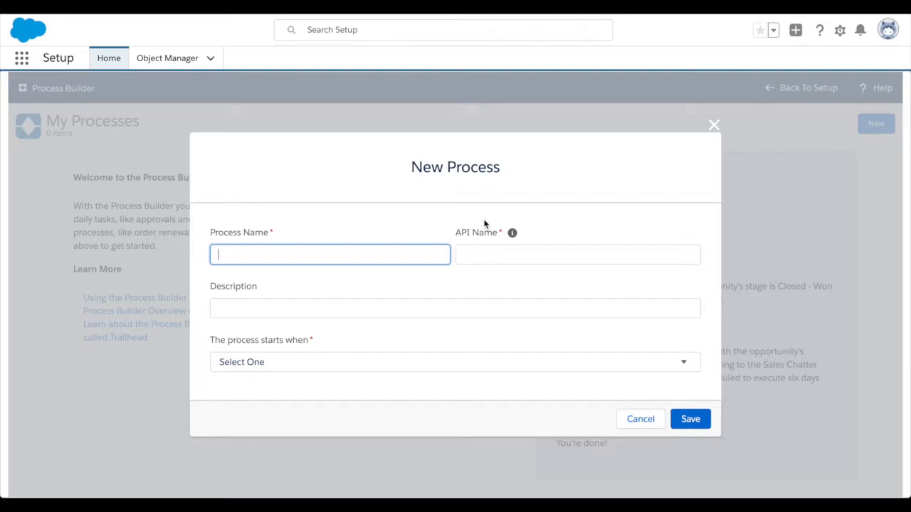
text(Spaceship Arrival Process)
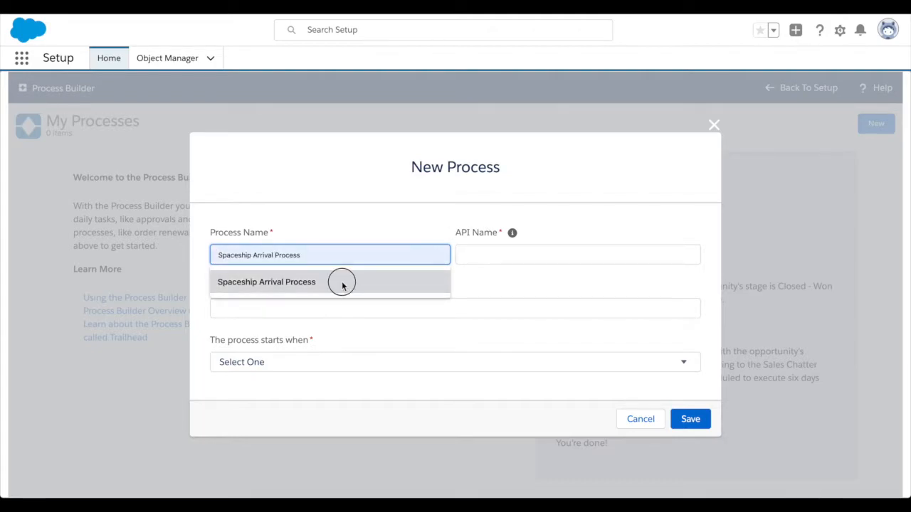
click(342, 281)
click(425, 301)
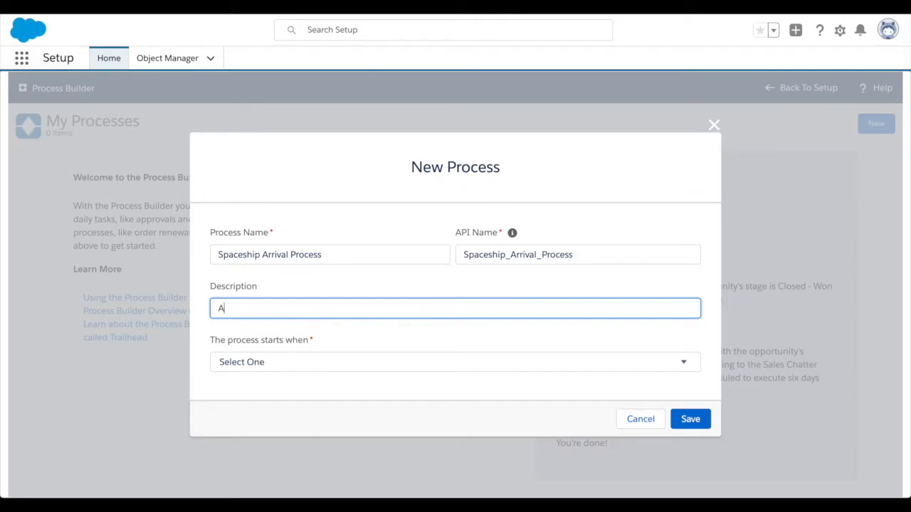
text(A chatter post to the news feed when spaceships are)
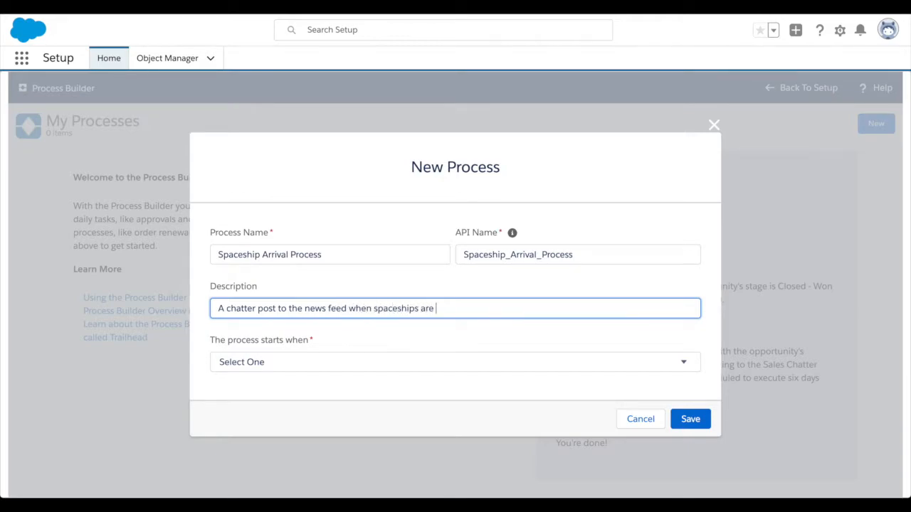
text(bound)
- Make the process start when a record changes, and save it
click(427, 361)
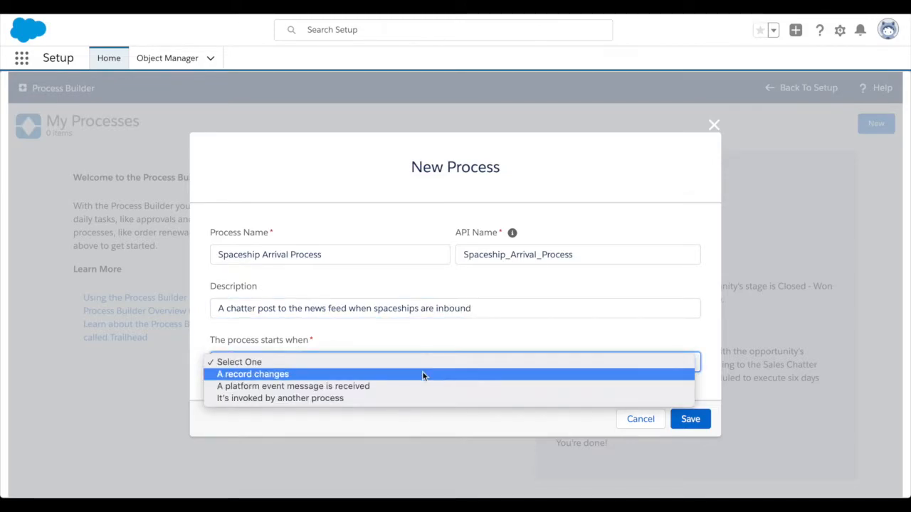
click(422, 375)
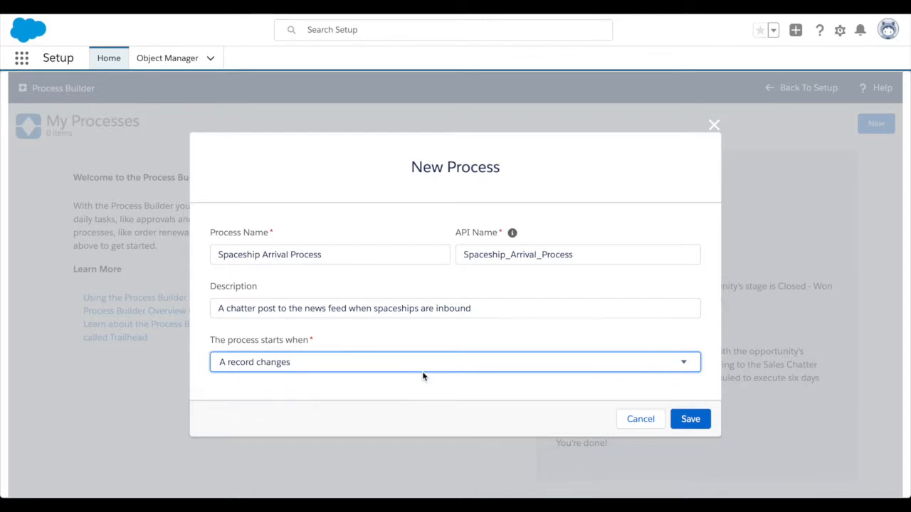
click(447, 370)
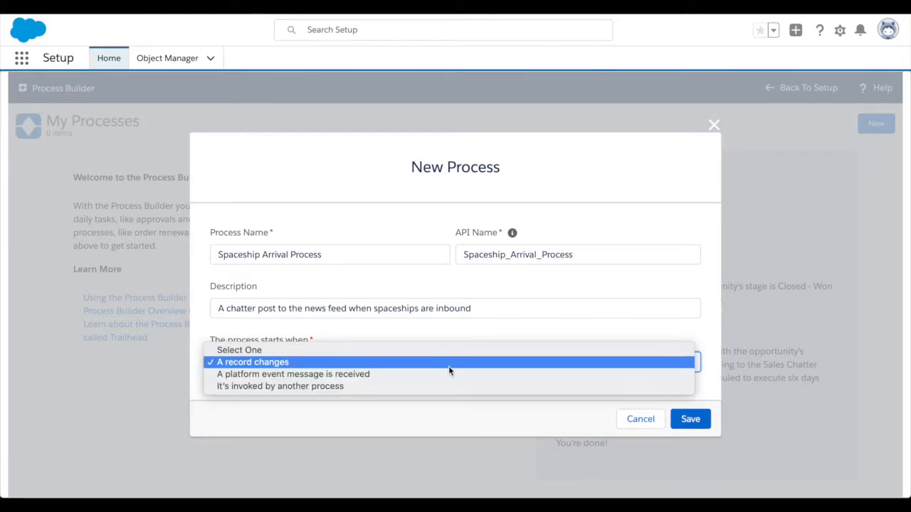
click(460, 334)
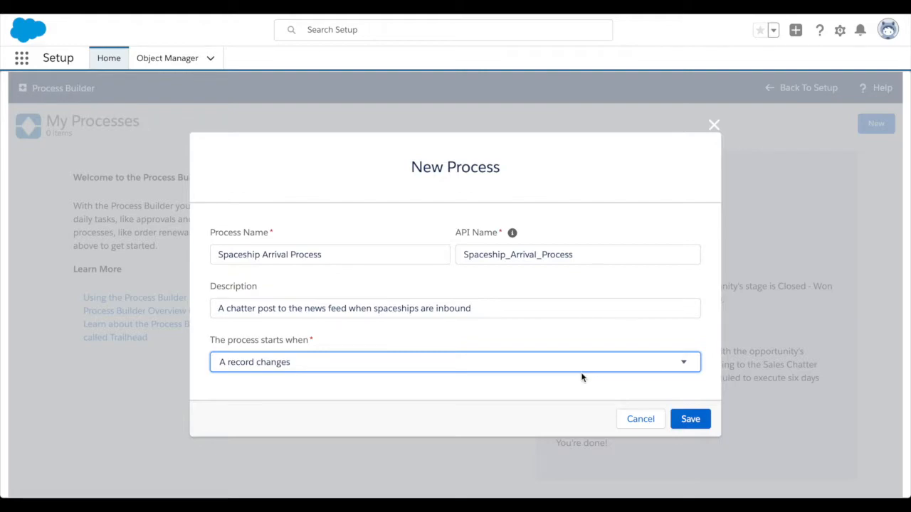
click(694, 420)
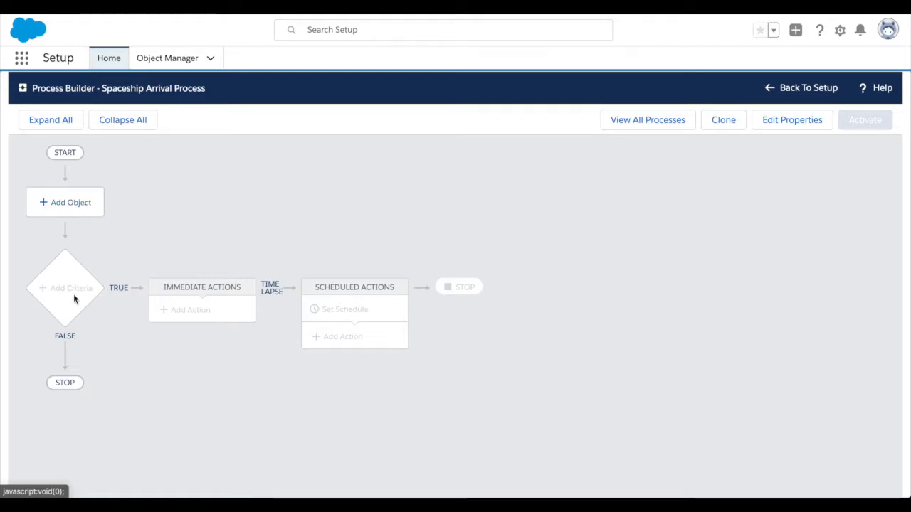
- Set Spaceport as the process object, start the process when a record is created or edited, and save
click(80, 210)
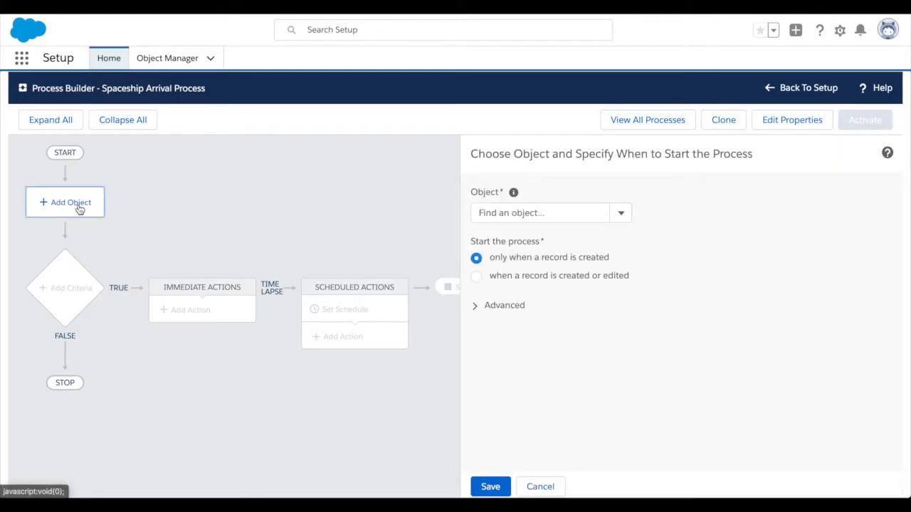
click(585, 212)
text(space)
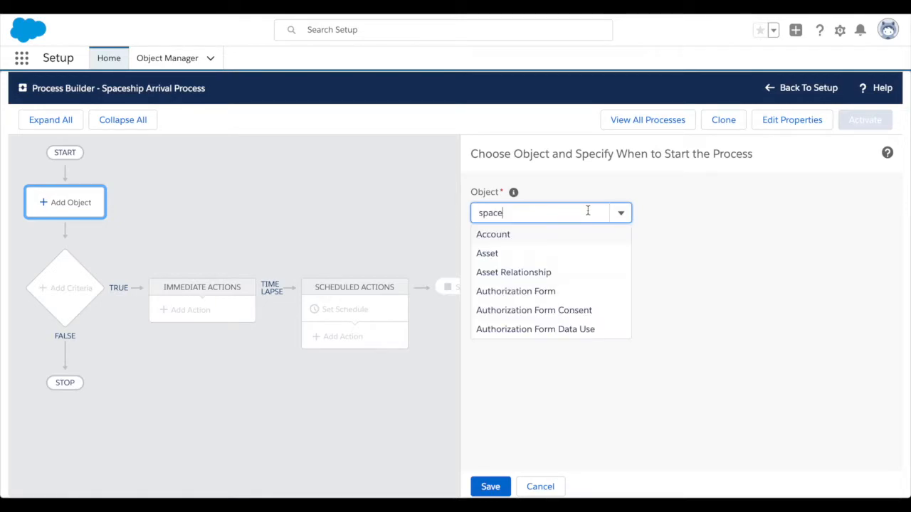
click(547, 235)
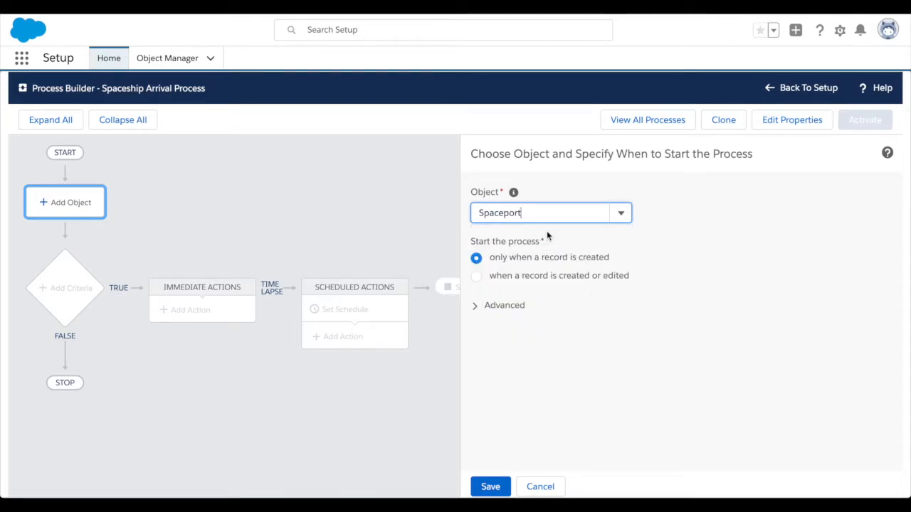
click(480, 278)
click(490, 487)
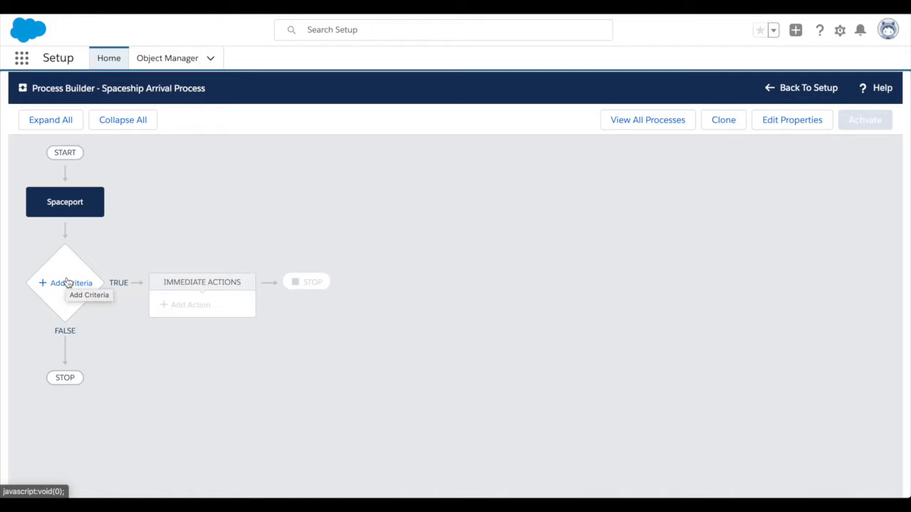
- Add a criteria node after the Spaceport object and name it "Spaceship is arriving"
click(67, 284)
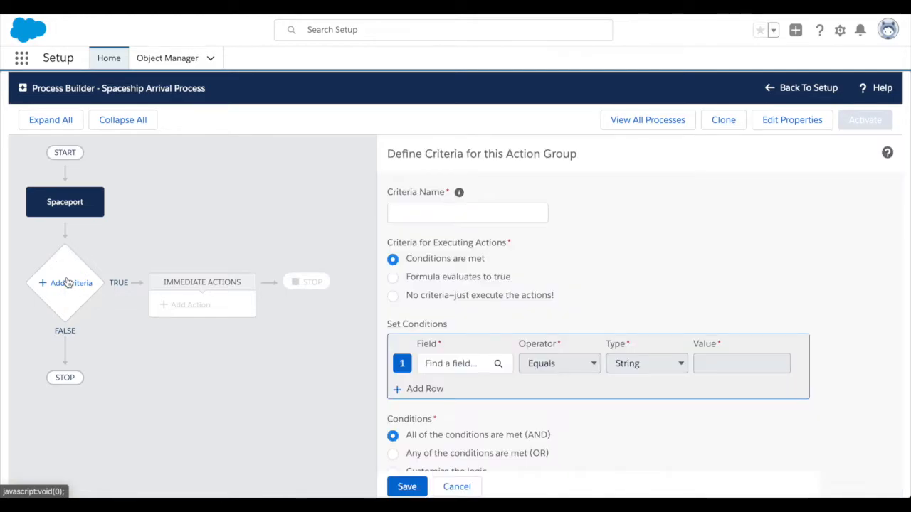
click(455, 211)
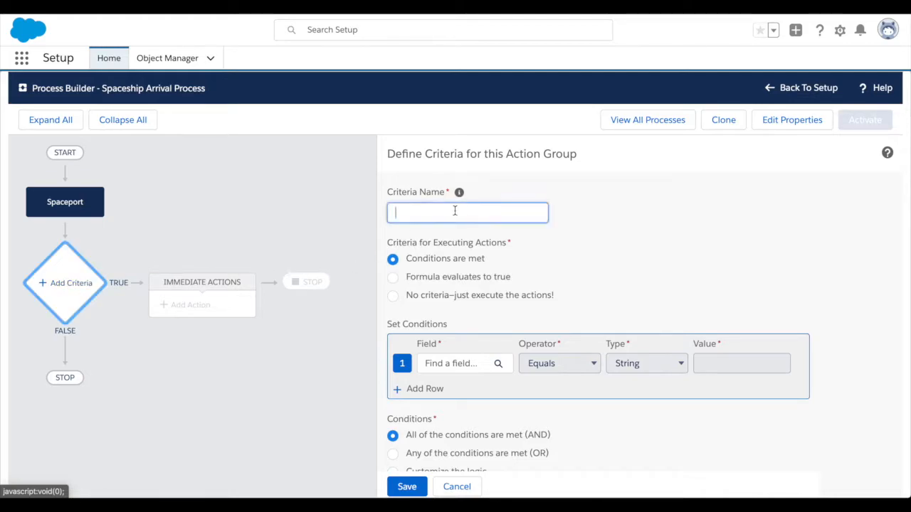
text(Spaces)
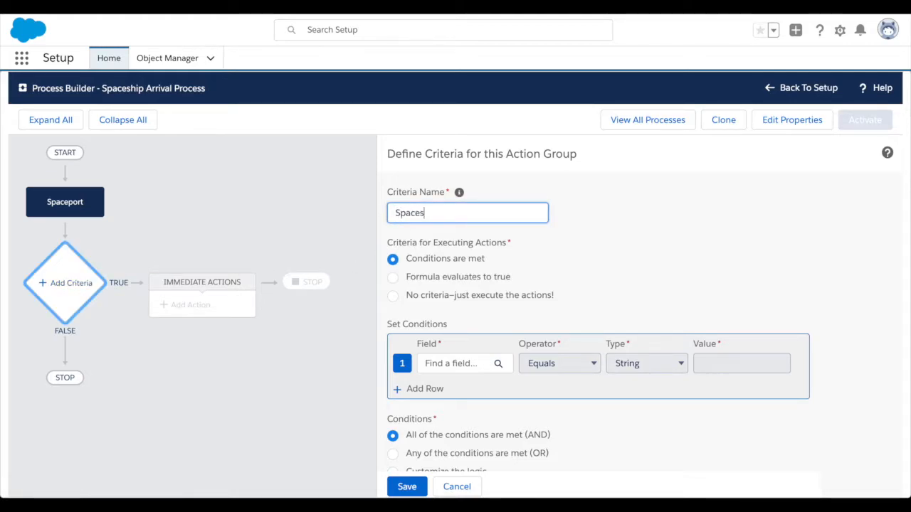
text(hip is arriving)
click(606, 229)
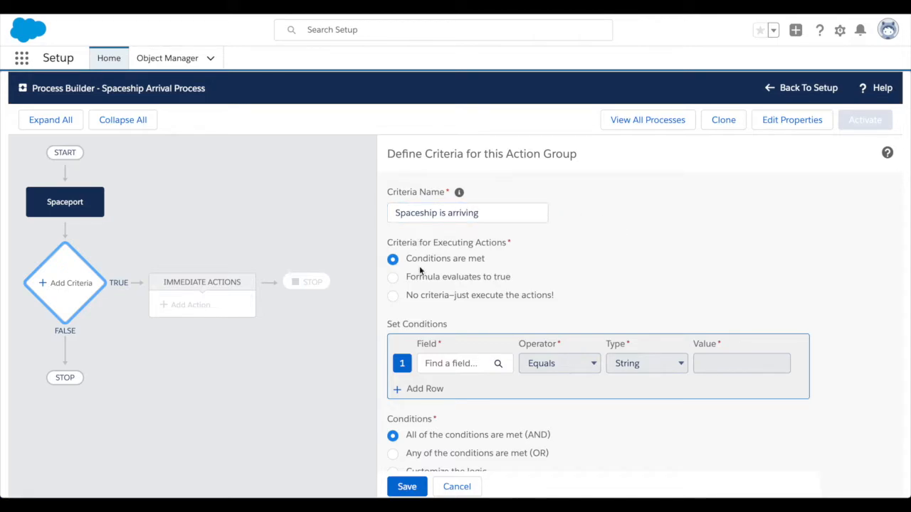
- Choose the Spaceships name field of Spaceport as the field for the first condition
click(439, 365)
click(466, 242)
click(467, 243)
click(466, 241)
scroll(415, 296, down, 5)
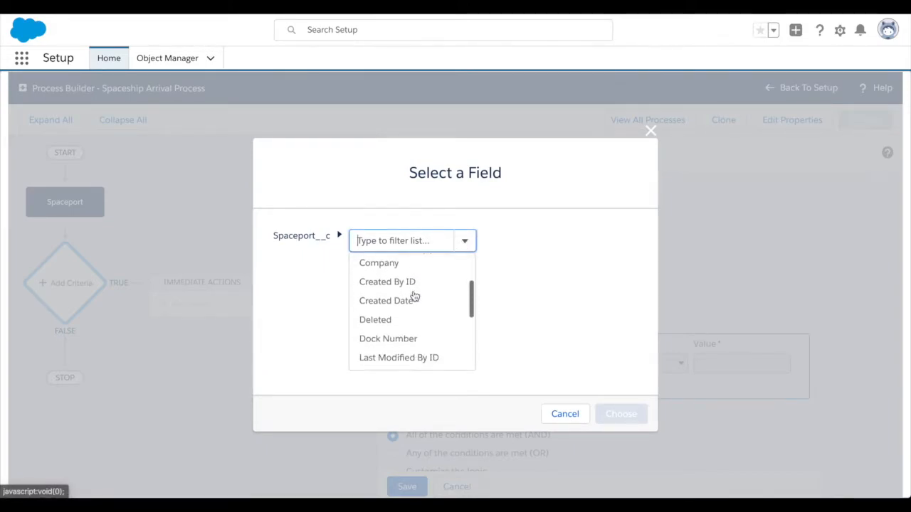
scroll(415, 297, down, 2)
click(399, 340)
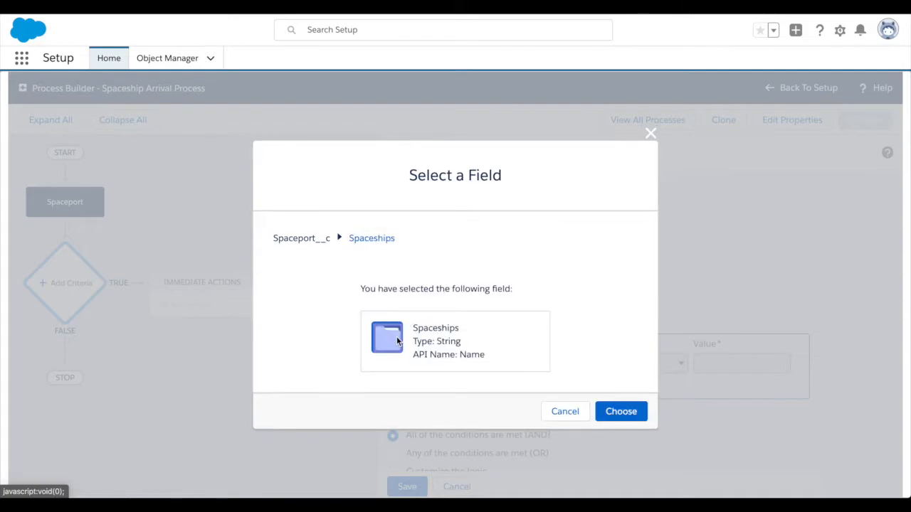
click(622, 407)
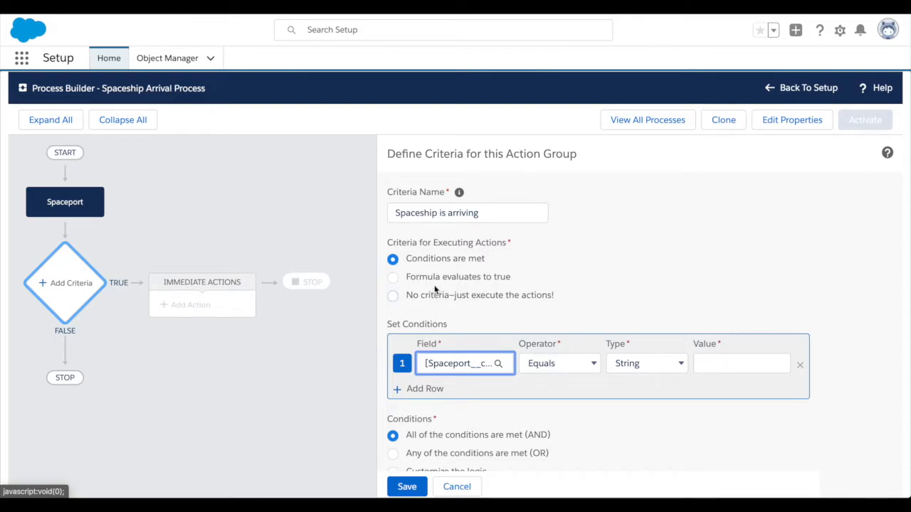
click(559, 367)
click(556, 362)
- Set the first condition's field to Rocket Status from the Spaceport object
click(476, 364)
click(464, 243)
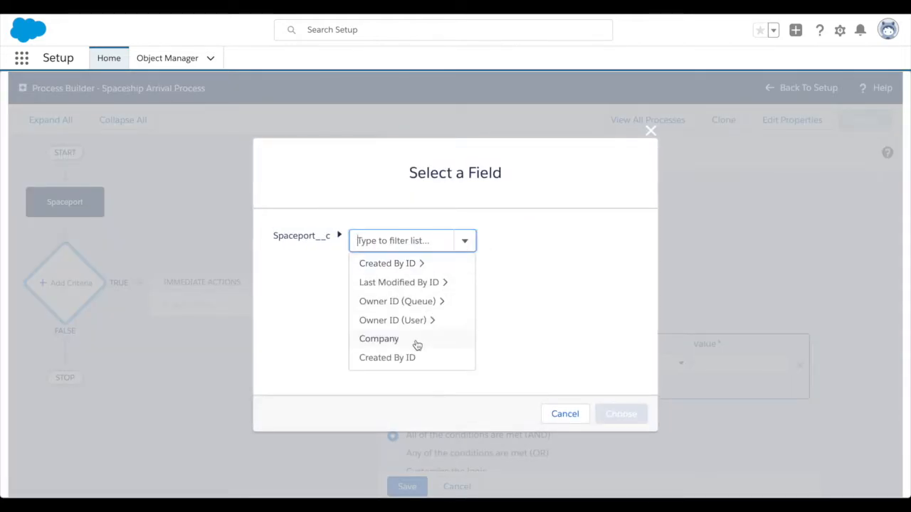
scroll(417, 344, down, 5)
click(398, 324)
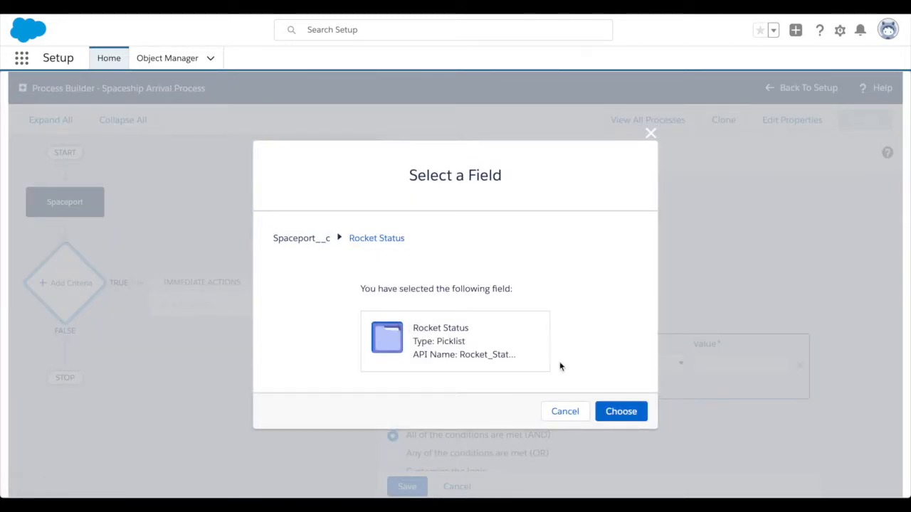
click(626, 410)
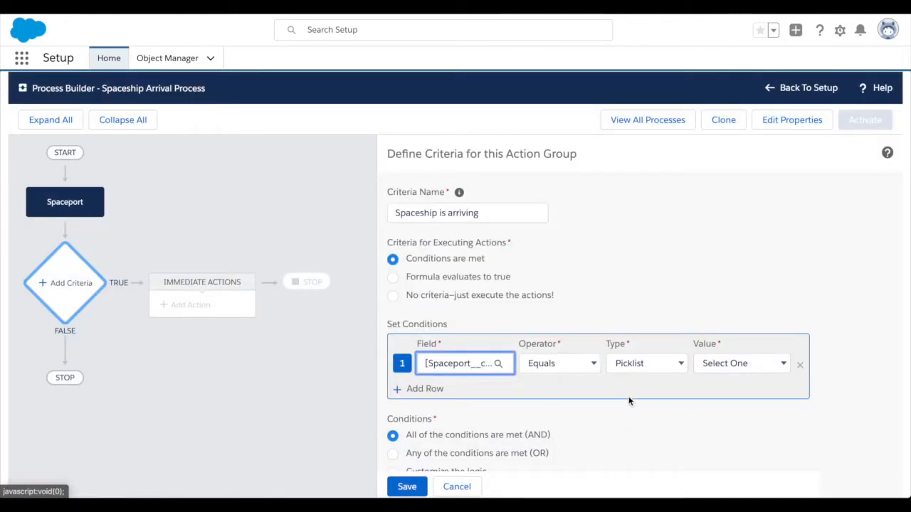
- Set the Rocket Status condition's value to Inbound and save the criteria
click(725, 365)
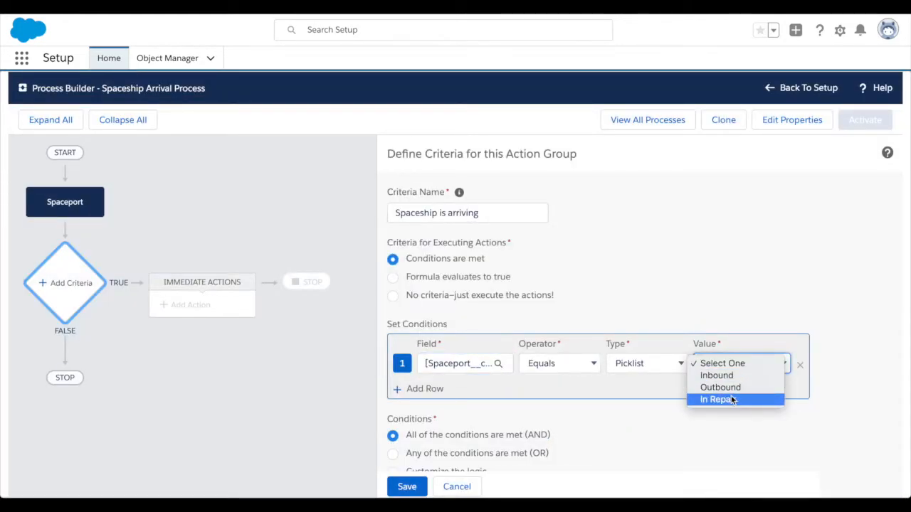
click(730, 377)
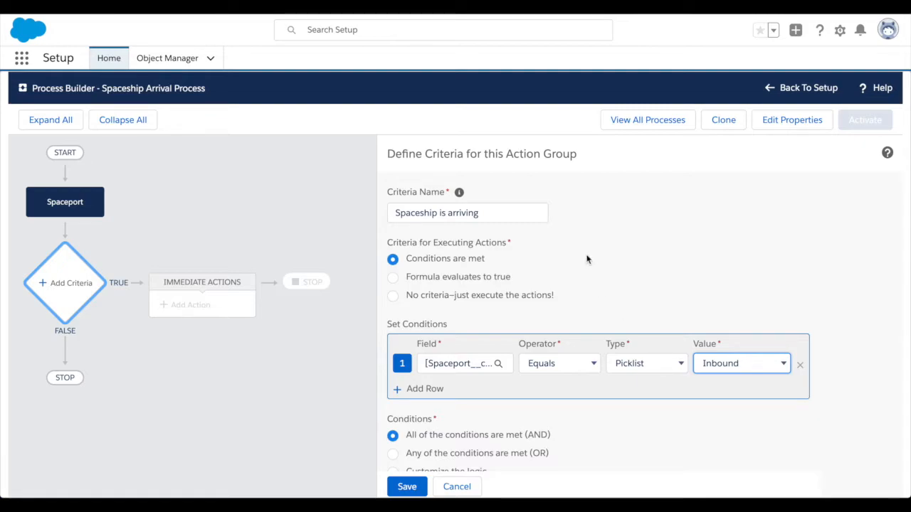
scroll(587, 259, down, 1)
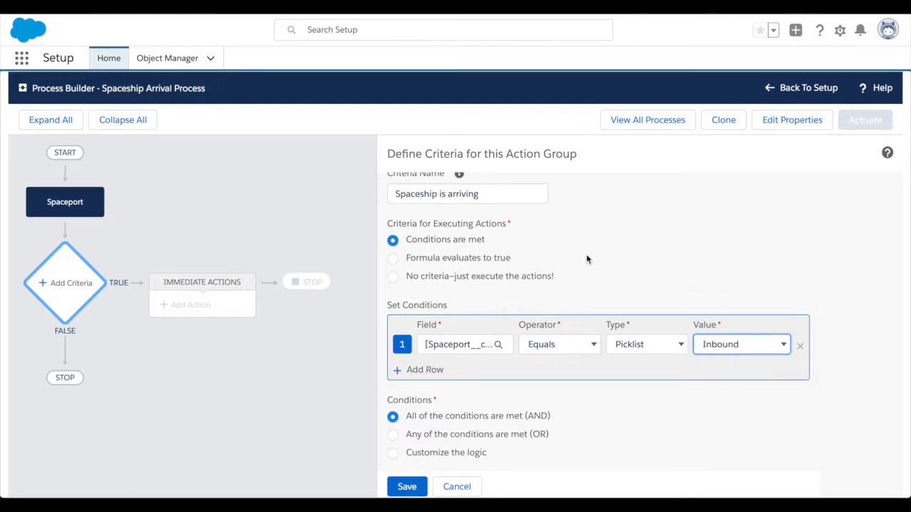
scroll(587, 259, down, 1)
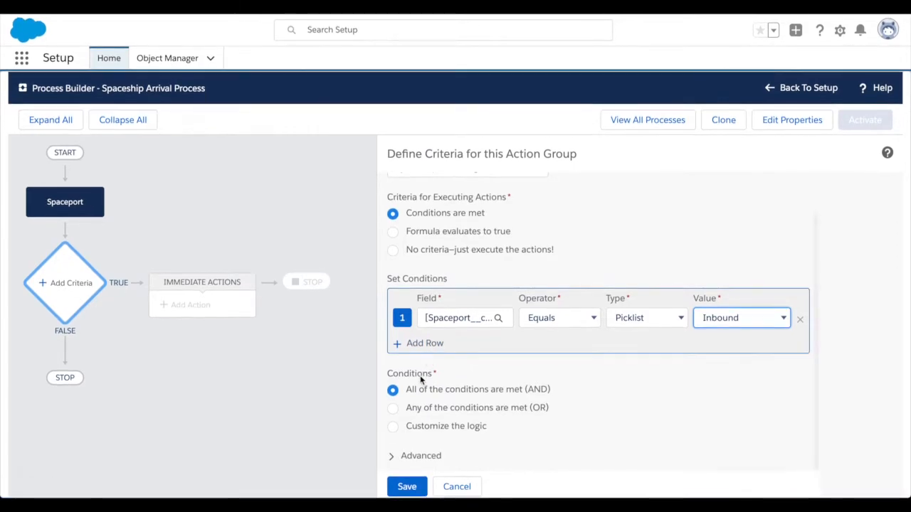
click(410, 487)
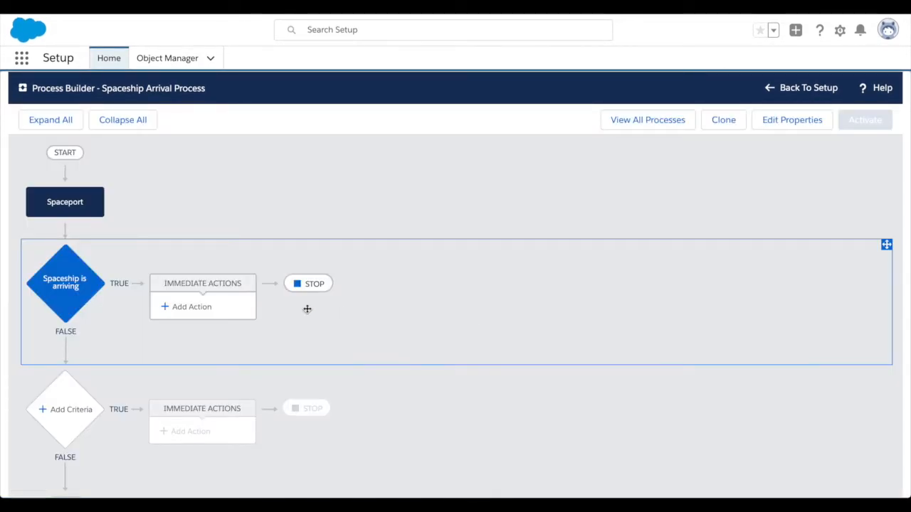
- Add an immediate action of type Post to Chatter under the "Spaceship is arriving" criteria and name it "Announce Arrival"
click(195, 312)
click(575, 214)
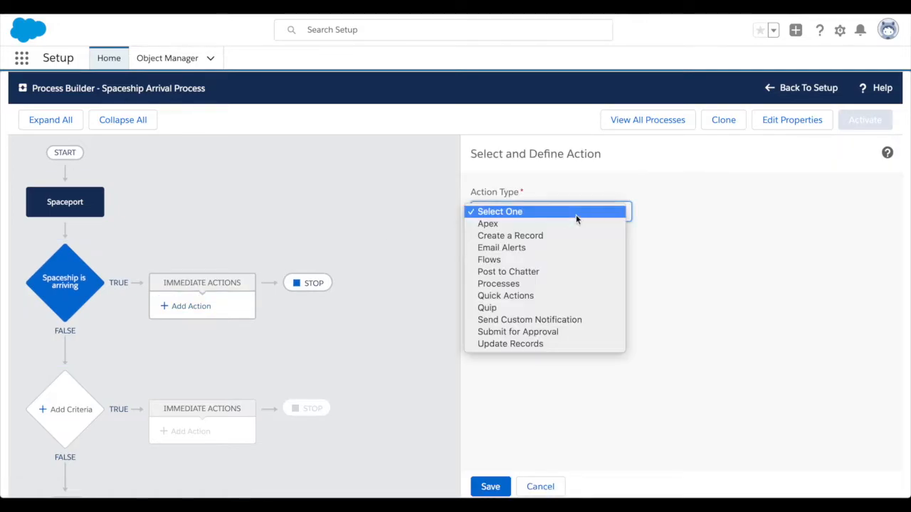
click(600, 185)
click(573, 210)
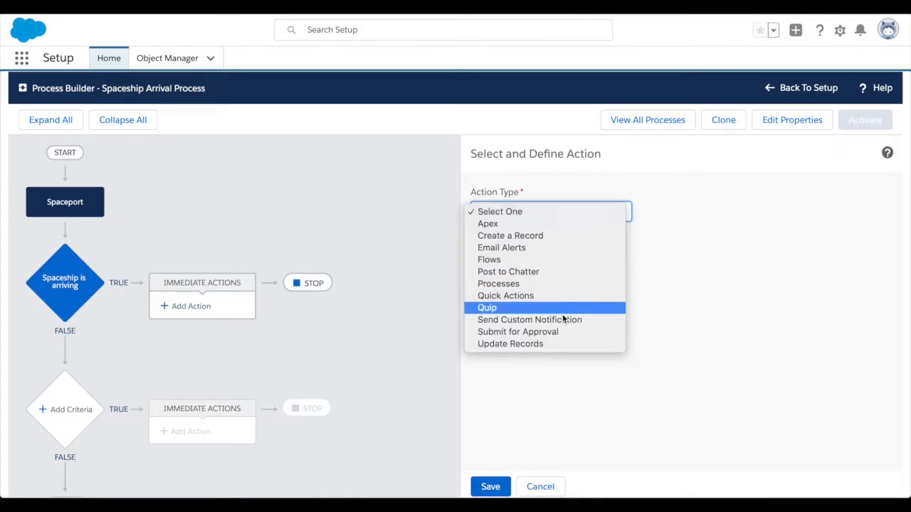
click(571, 272)
click(550, 262)
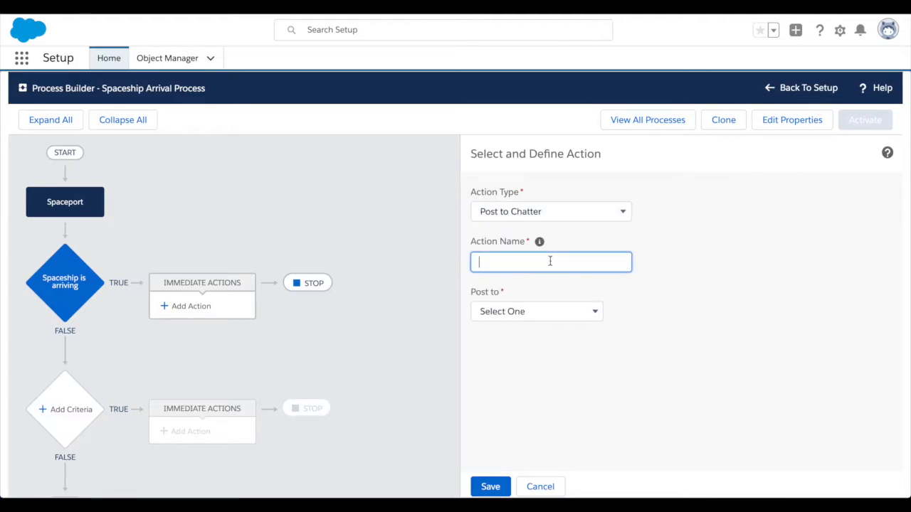
text(Anno)
- Have the action post to a Chatter Group and select the group "Mars Colony New Feed"
click(545, 307)
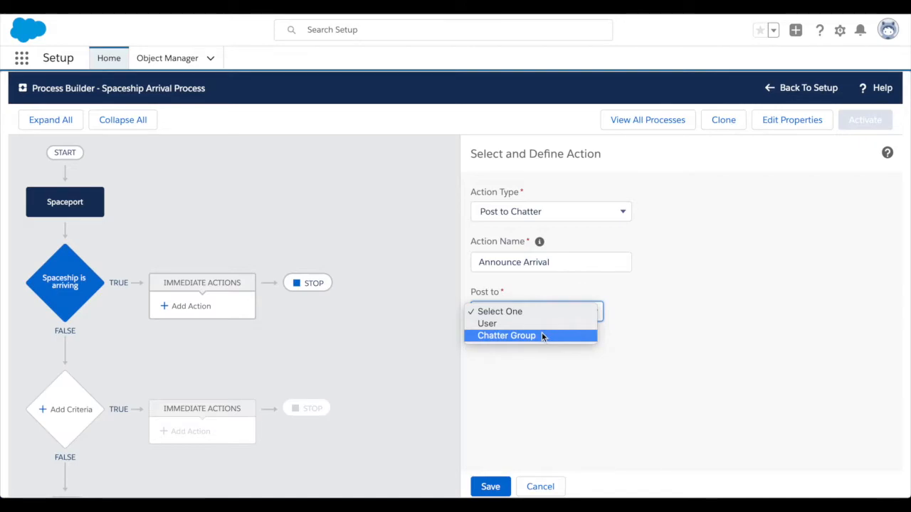
click(541, 333)
click(643, 311)
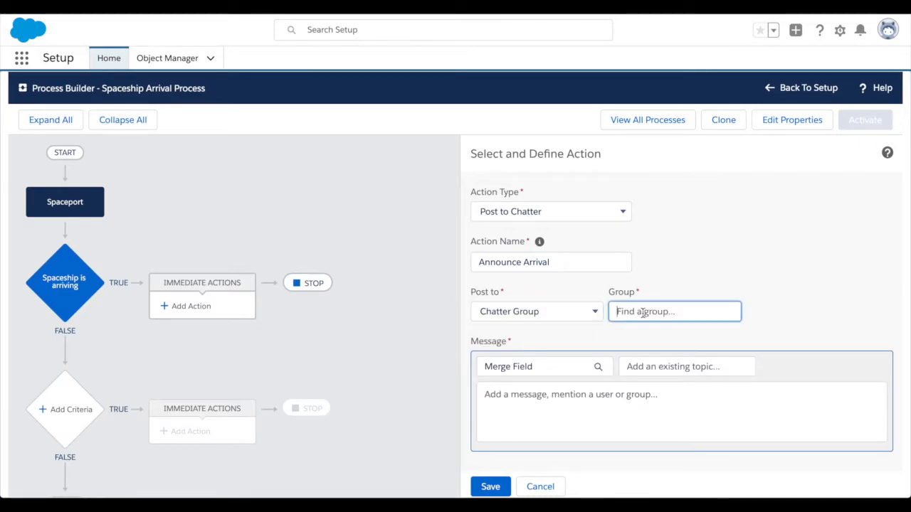
text(mars)
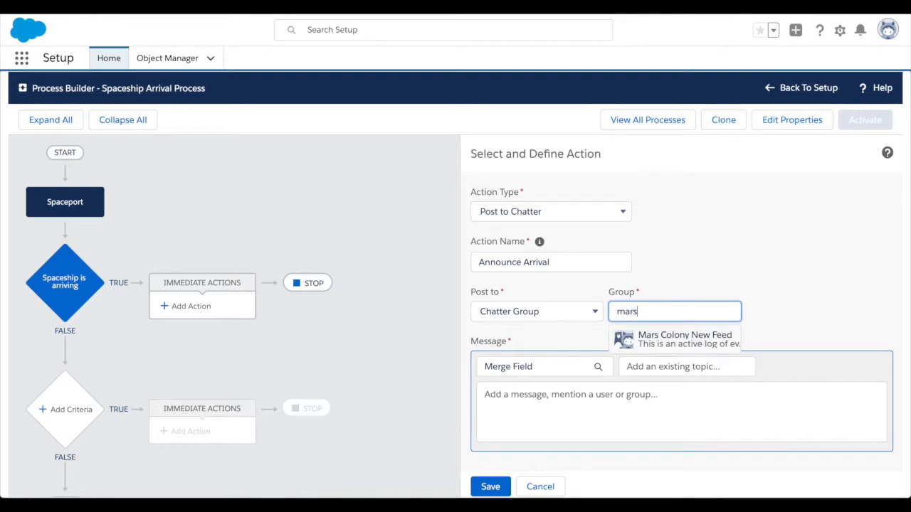
click(681, 337)
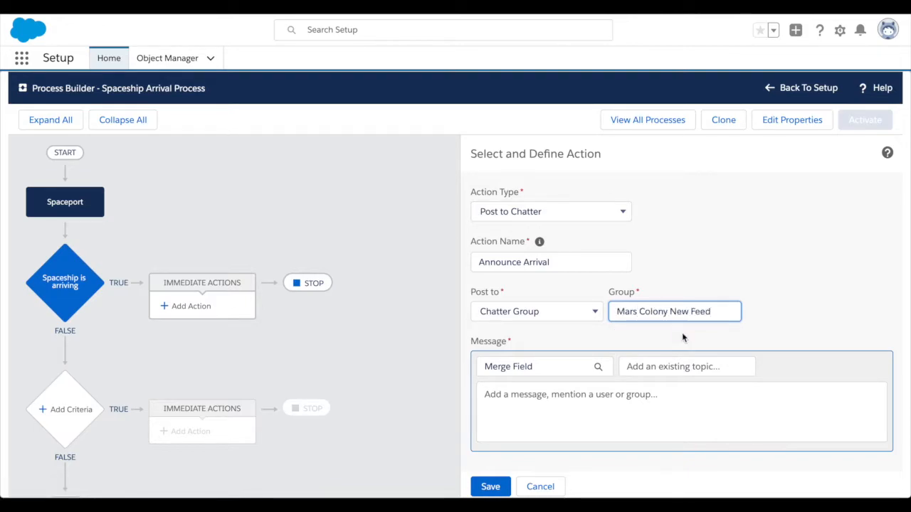
- Enter the post message "Attention colonists, a new spaceship is arriving!"
click(539, 402)
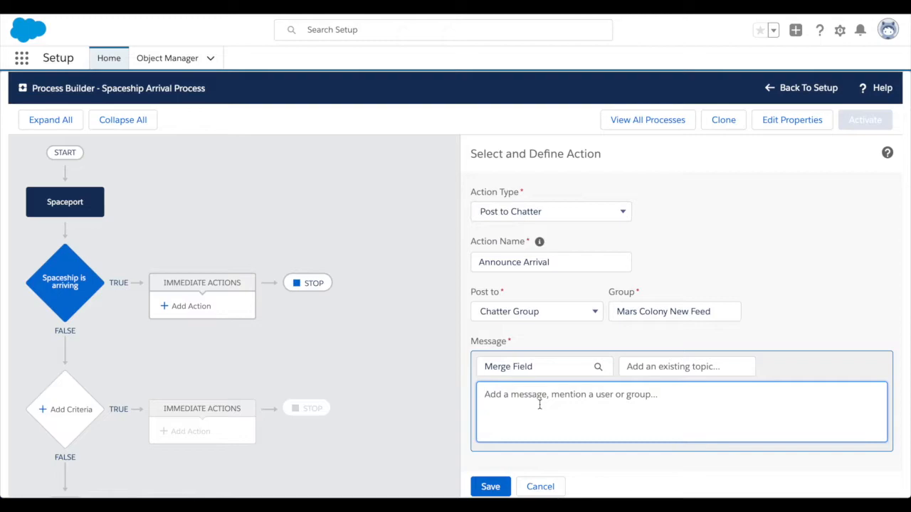
text(Attention colonists)
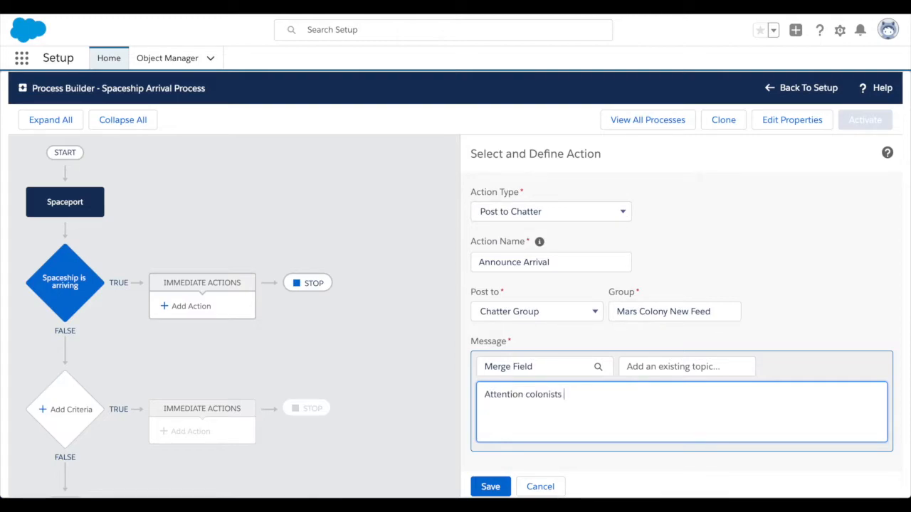
text(, a new spaceship is )
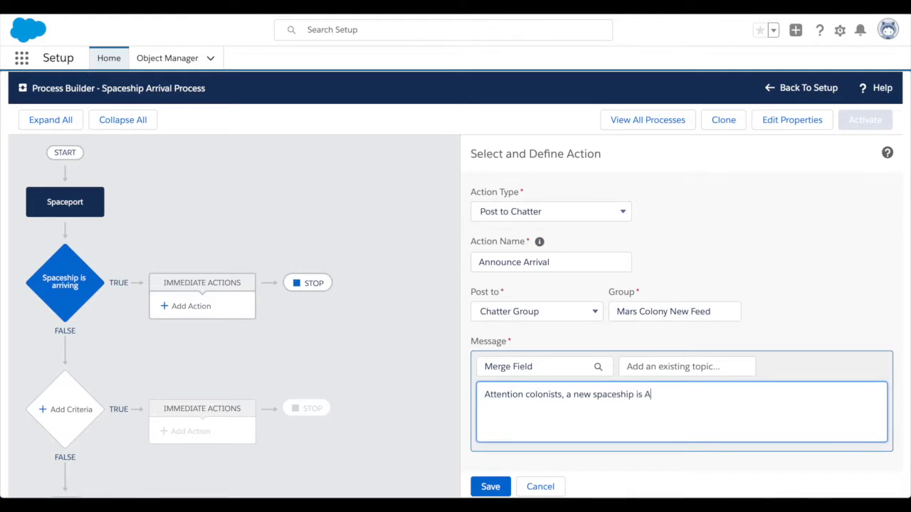
text(arriving!)
- Insert the Spaceport Dock Number merge field at the end of the message
click(532, 368)
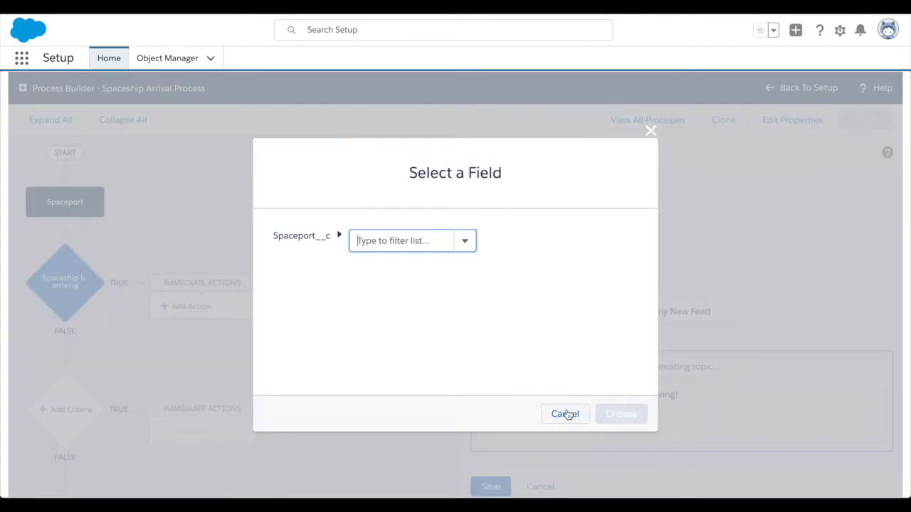
click(461, 243)
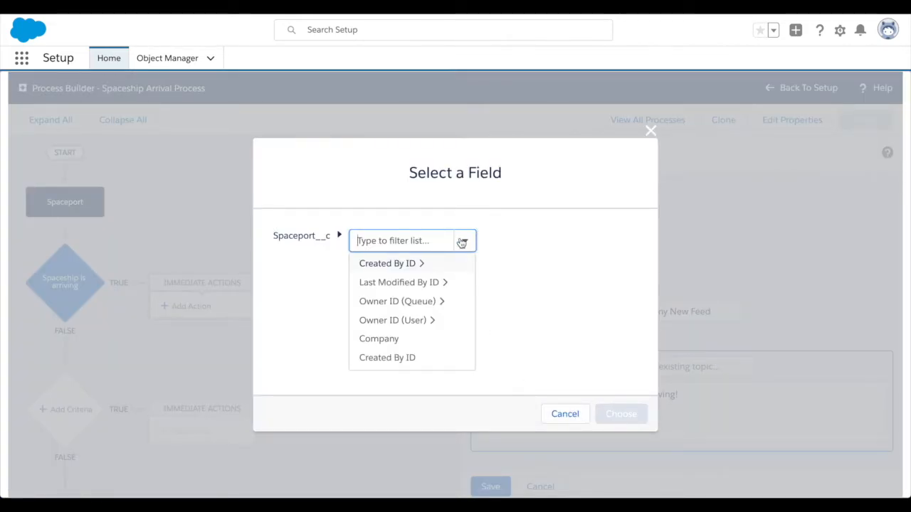
scroll(422, 317, down, 4)
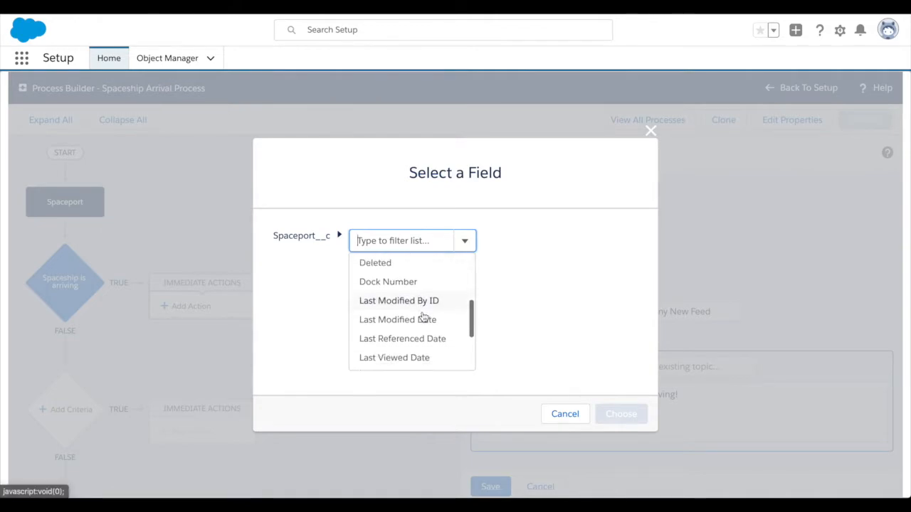
scroll(422, 313, up, 1)
click(418, 287)
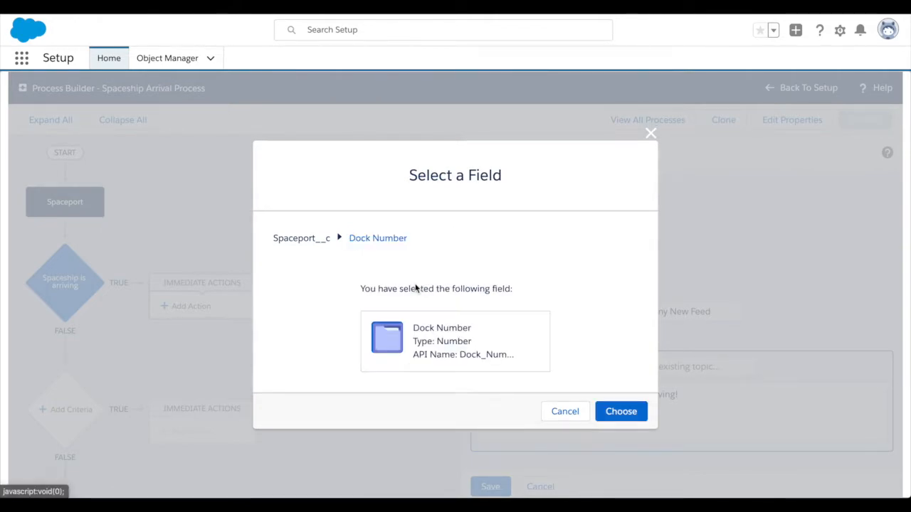
click(616, 412)
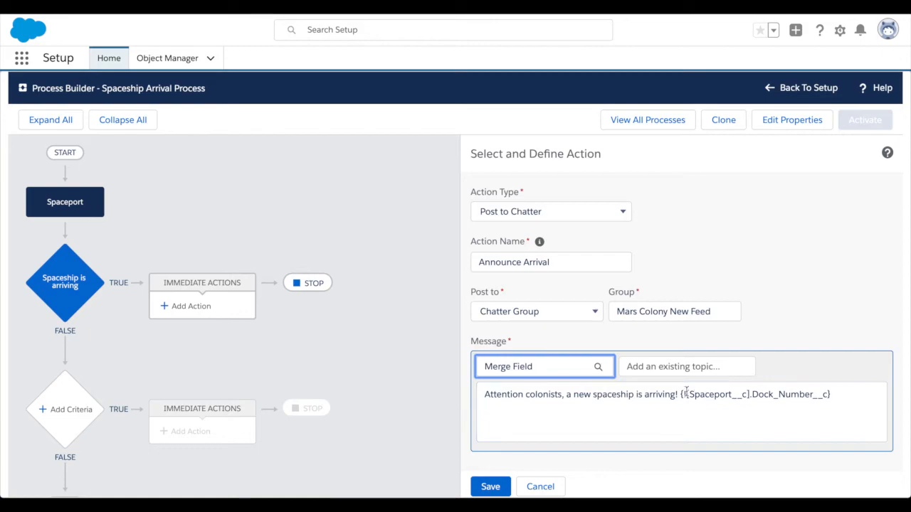
- Insert the text "It will be landing at dock #" directly before the Dock Number merge field in the message
click(678, 396)
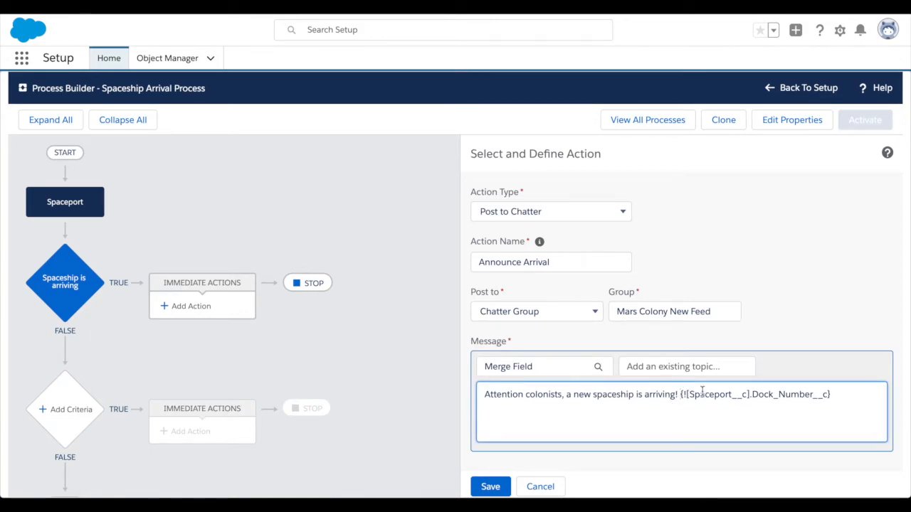
text(It will be )
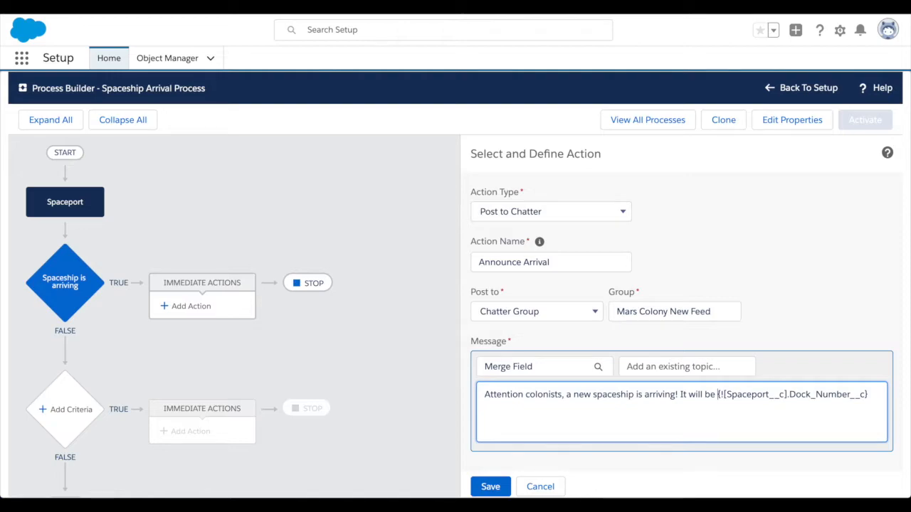
text(landing at dock n)
key(BackSpace)
text(#)
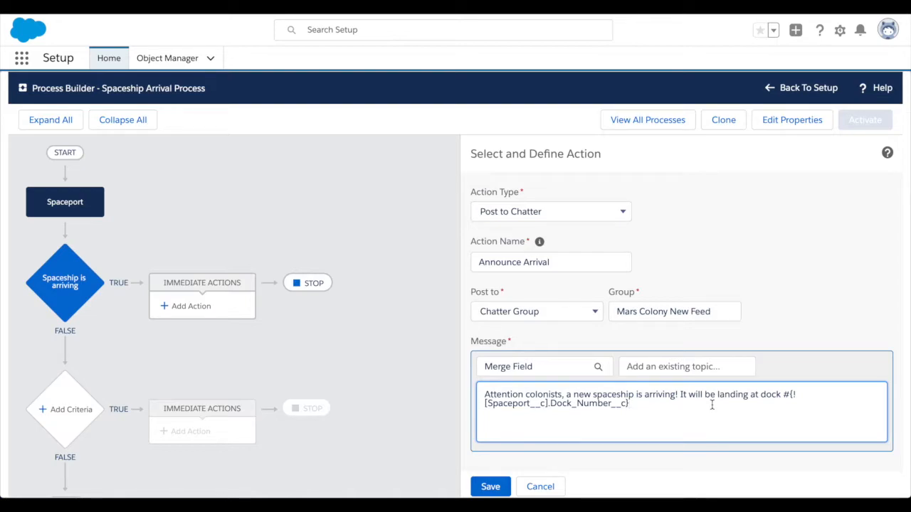
- Save the Announce Arrival action and activate the Spaceship Arrival Process
click(490, 487)
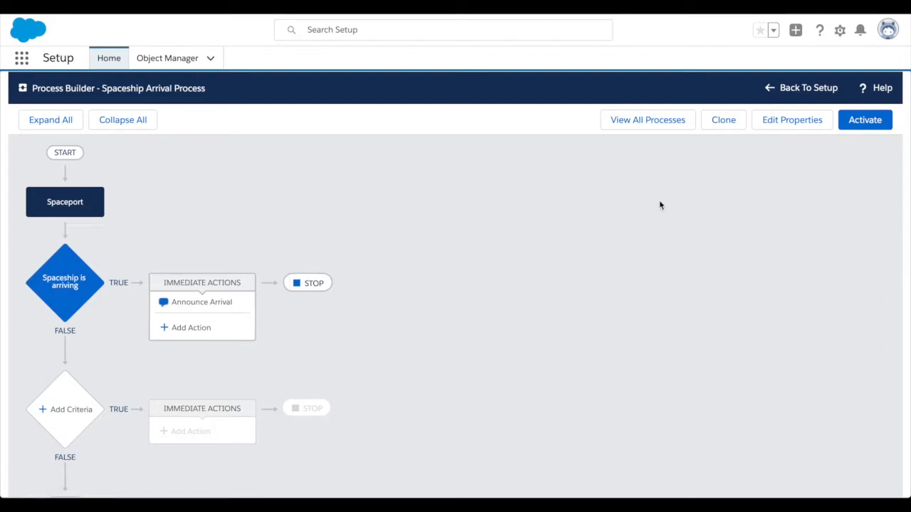
click(868, 120)
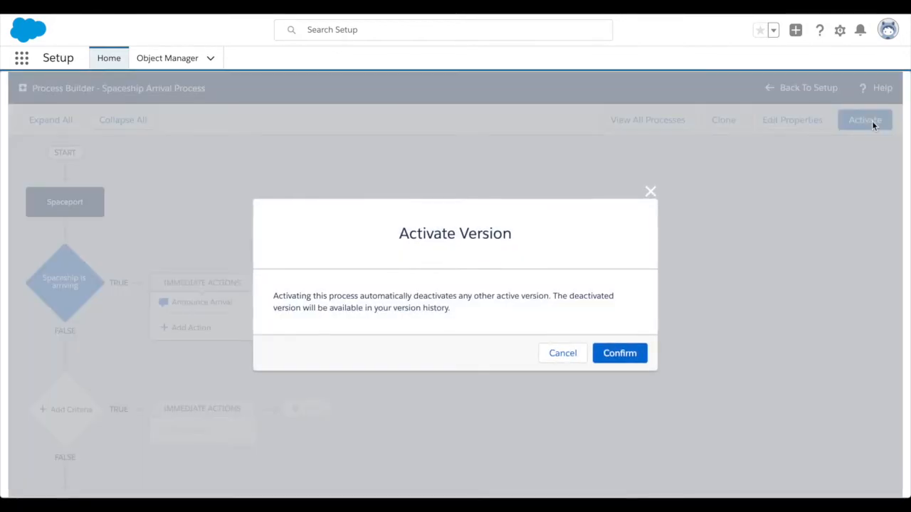
click(620, 353)
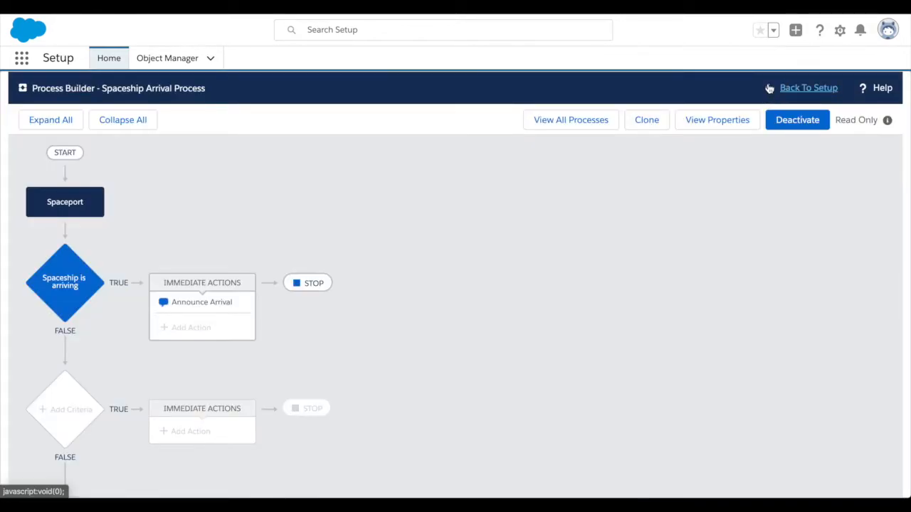
- Leave the Spaceship Arrival Process and start a new Process Builder process named "Battery Fully Charged"
click(770, 87)
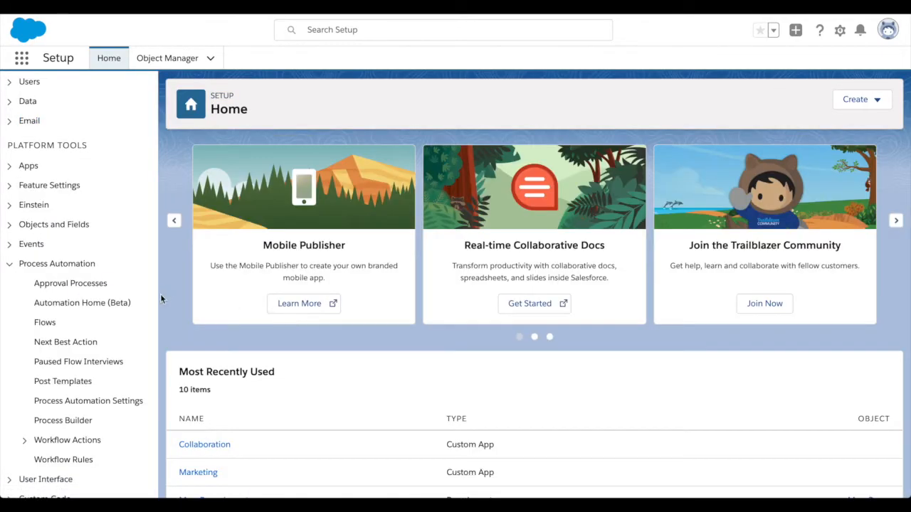
click(72, 421)
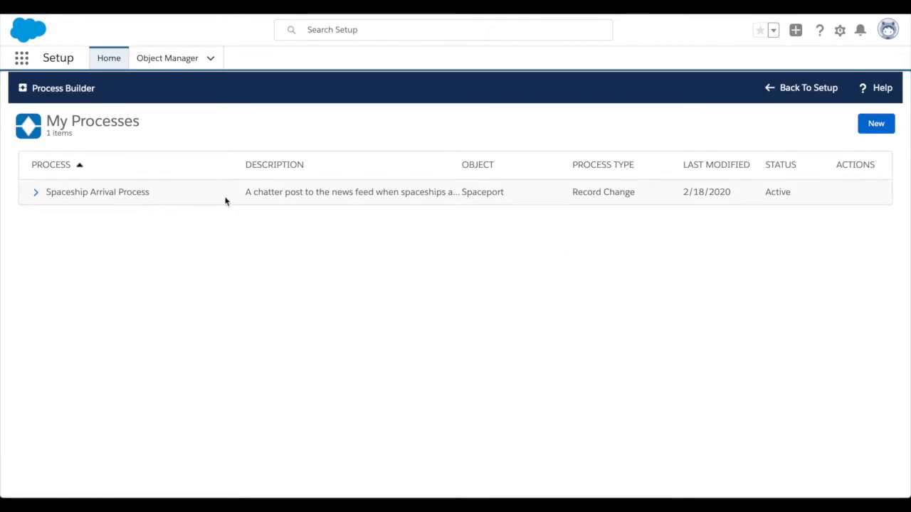
click(869, 122)
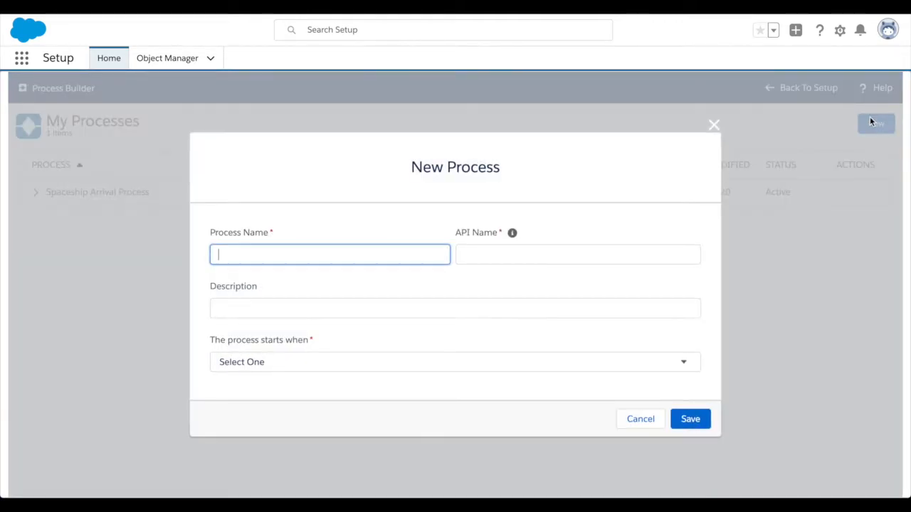
text(Battery Fully Charged)
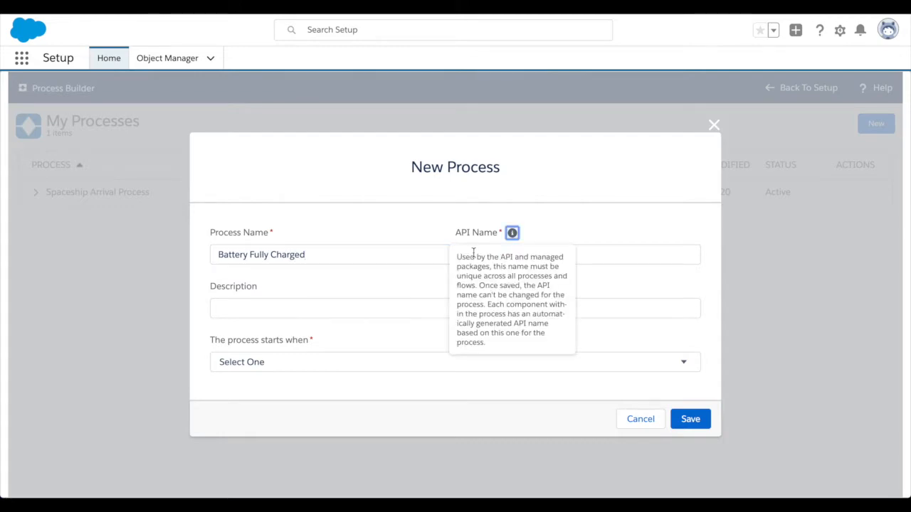
- Enter the process description "This is a notification to the colonists for when the batteries reach 100%"
click(393, 301)
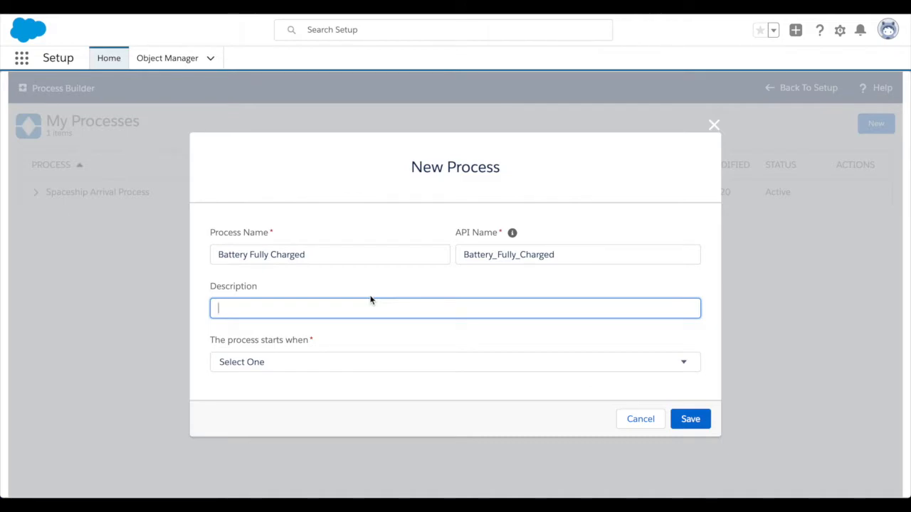
click(317, 305)
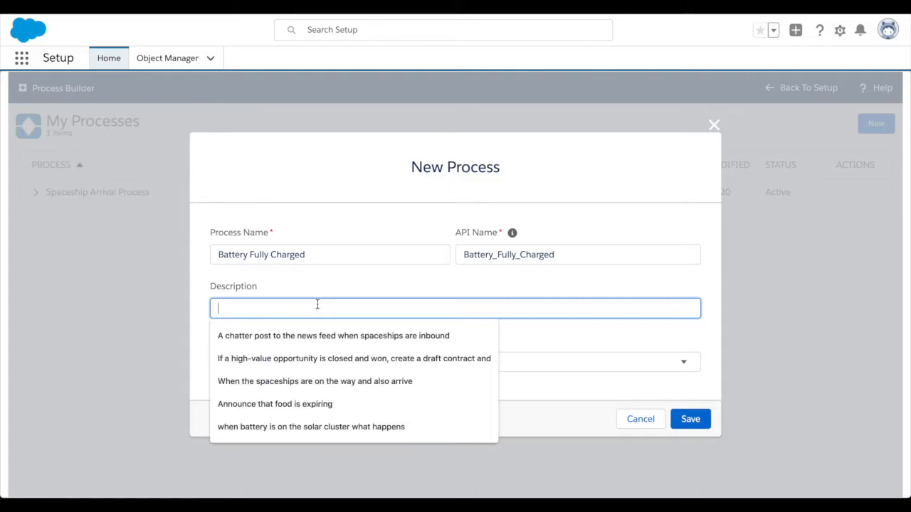
click(318, 277)
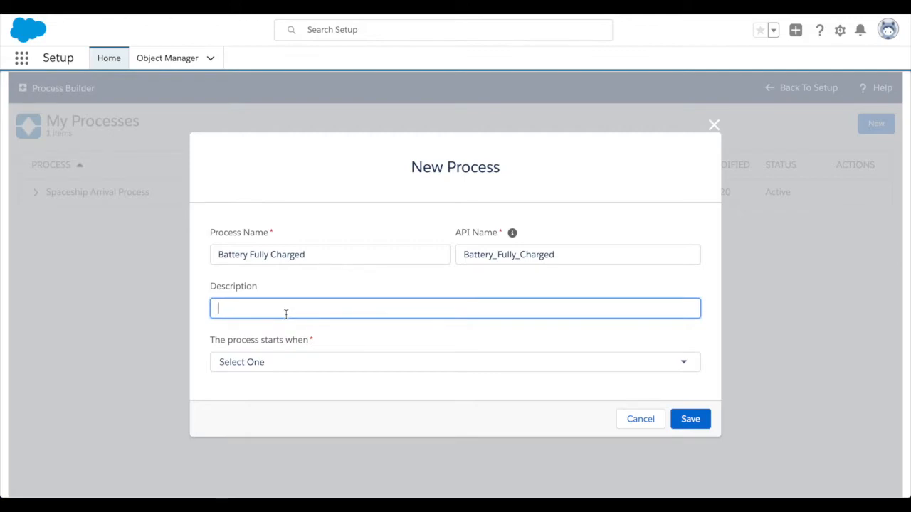
text(This is a notification to the colonists for when the batteries reach 100%)
key(Tab)
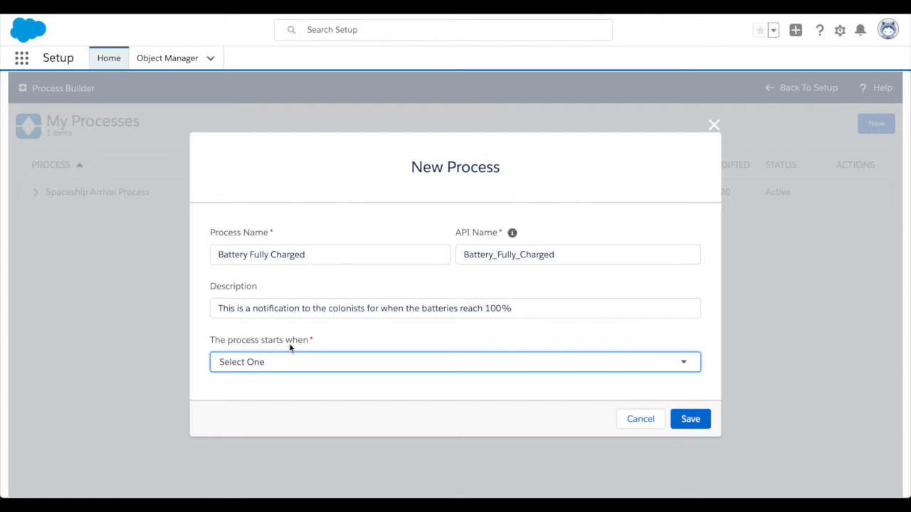
- Set the process to start when a record changes and save the new process
click(282, 362)
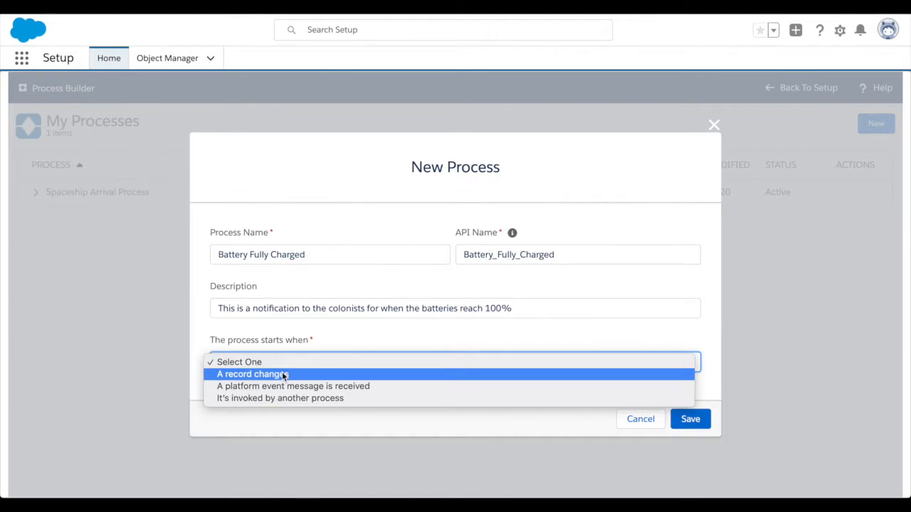
click(282, 375)
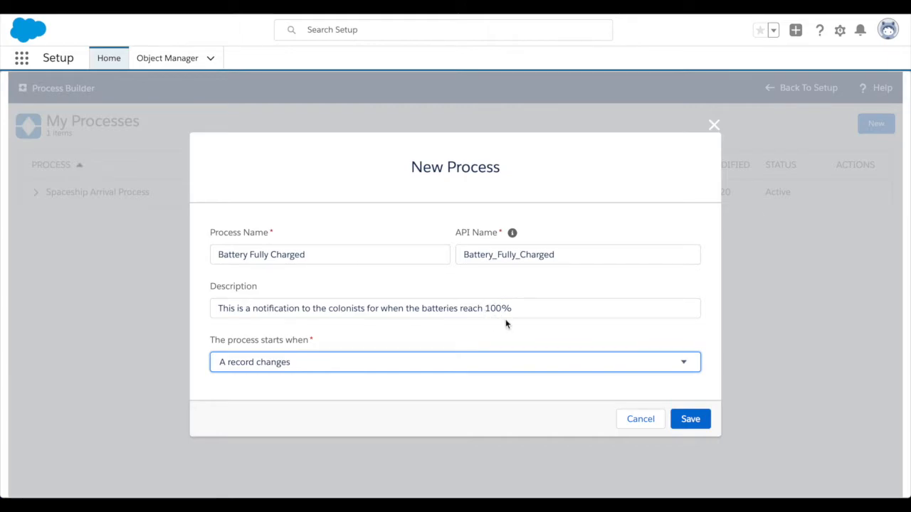
click(691, 419)
- Choose the Battery object, start the process when a record is created or edited, and save the trigger
click(514, 212)
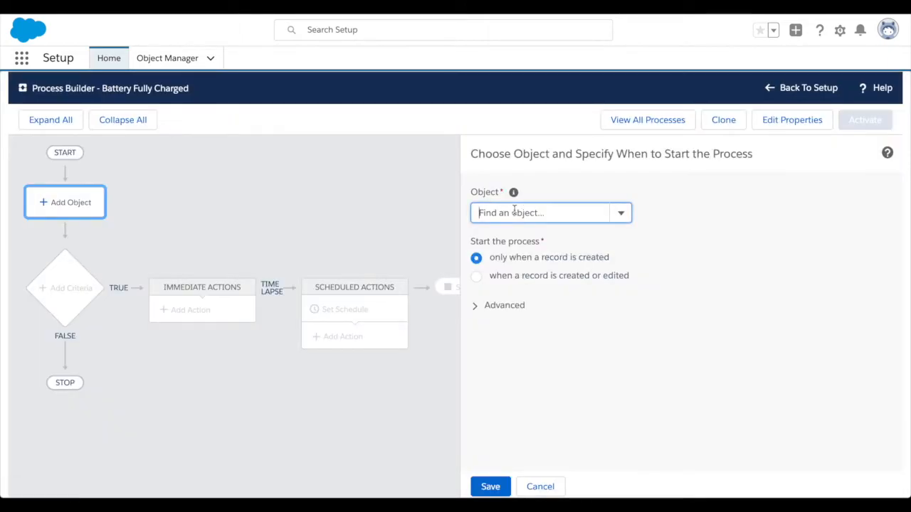
text(batt)
click(511, 235)
click(489, 487)
click(477, 277)
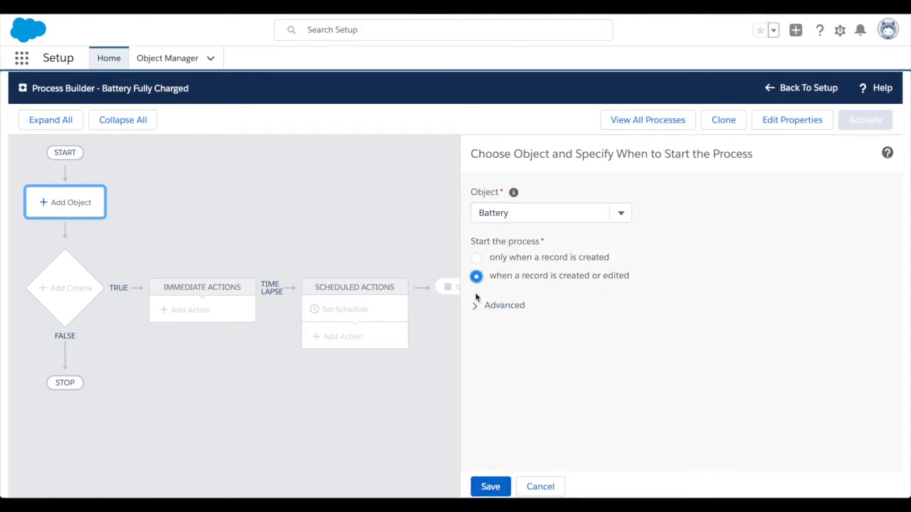
click(484, 487)
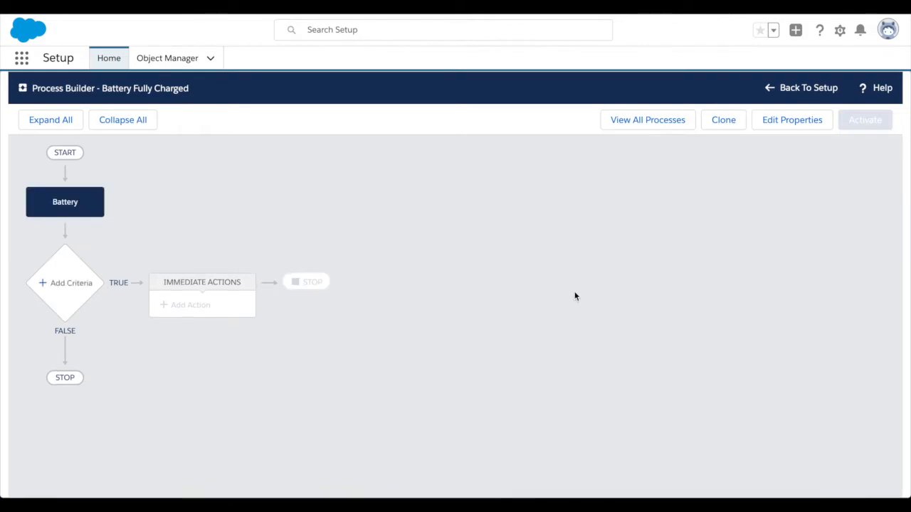
- Add criteria named "Has reached full" that execute actions when conditions are met
click(73, 286)
click(434, 213)
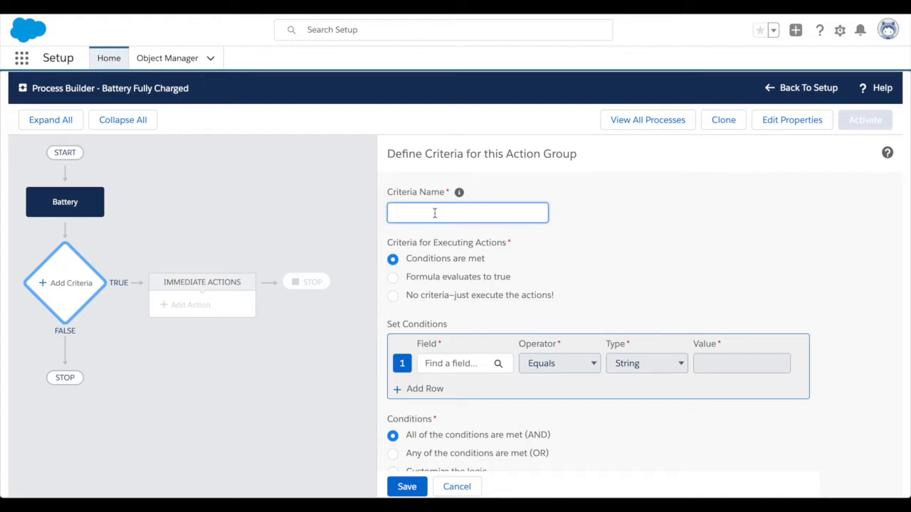
text(Has reached full)
click(455, 259)
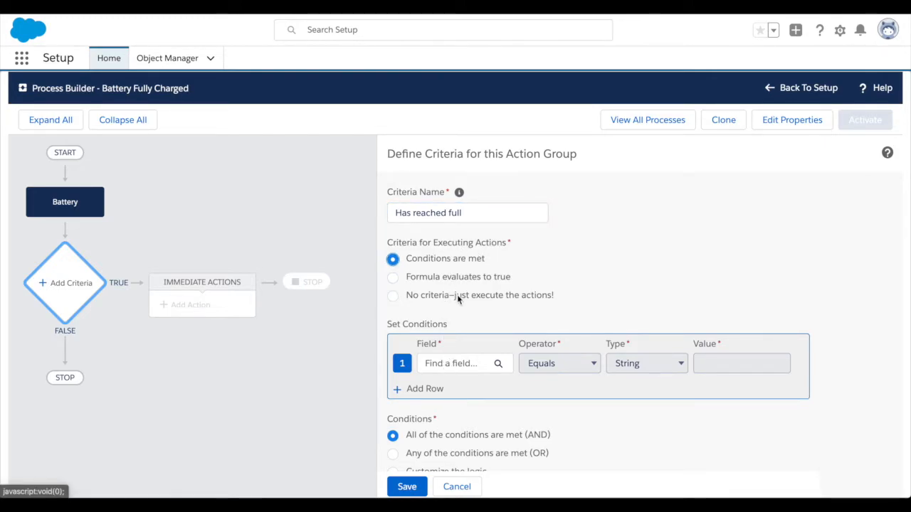
click(436, 279)
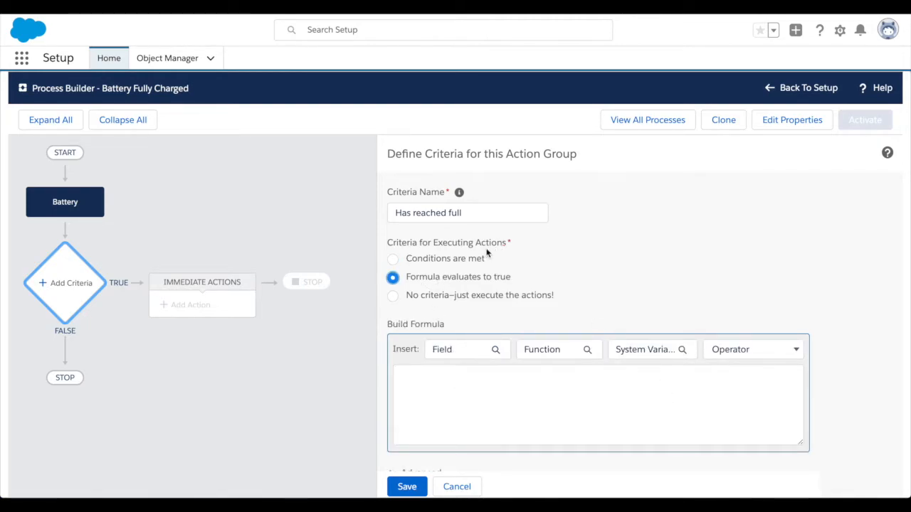
click(452, 260)
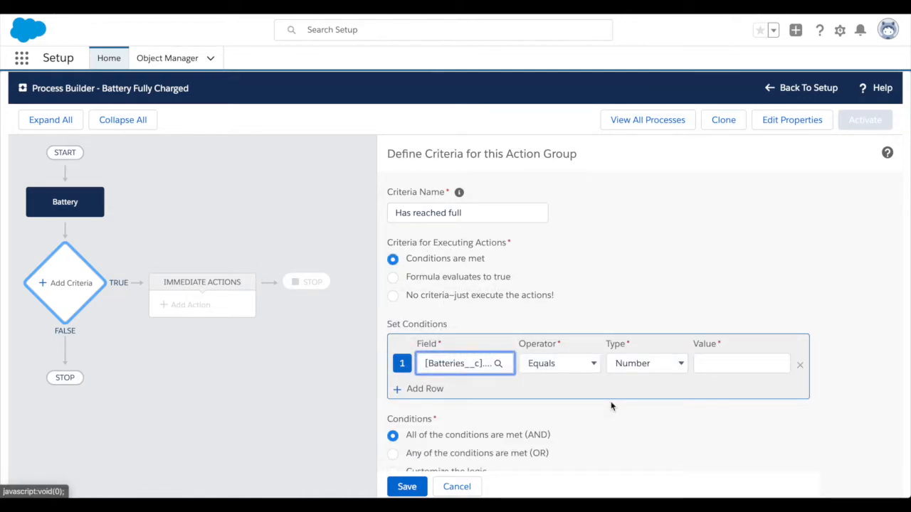
- Complete the first condition on the Batteries field with operator Equals, type Number and value 100
click(570, 363)
click(591, 336)
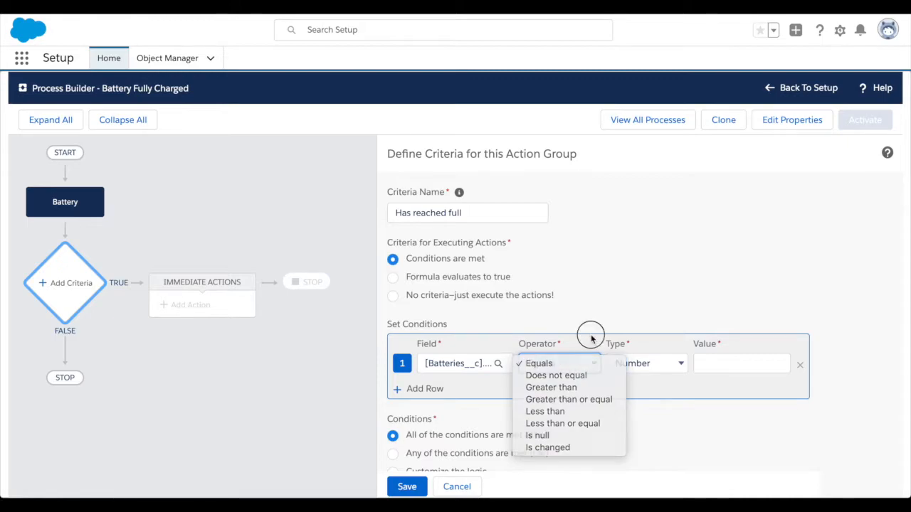
click(650, 366)
click(719, 394)
click(719, 364)
text(100)
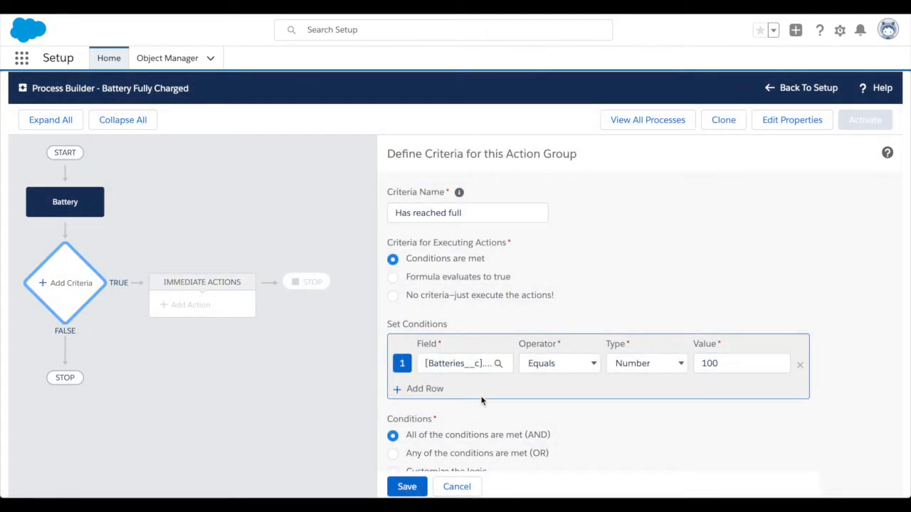
- Add a second condition row using the Solar Panel Cluster field reached through Battery Location
click(420, 388)
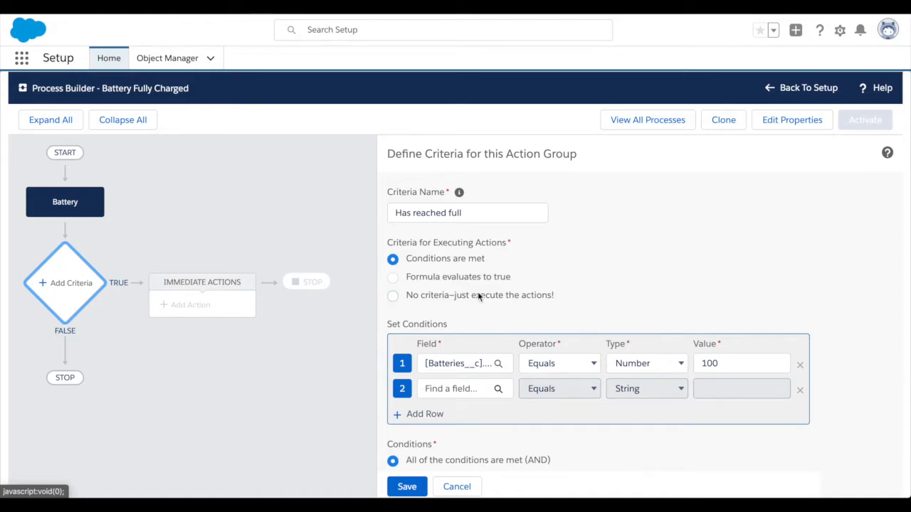
scroll(477, 291, down, 1)
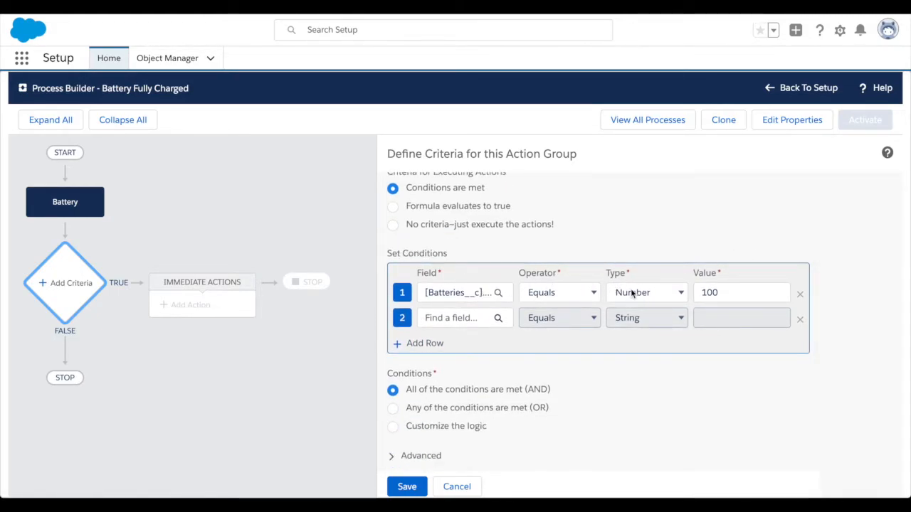
click(455, 321)
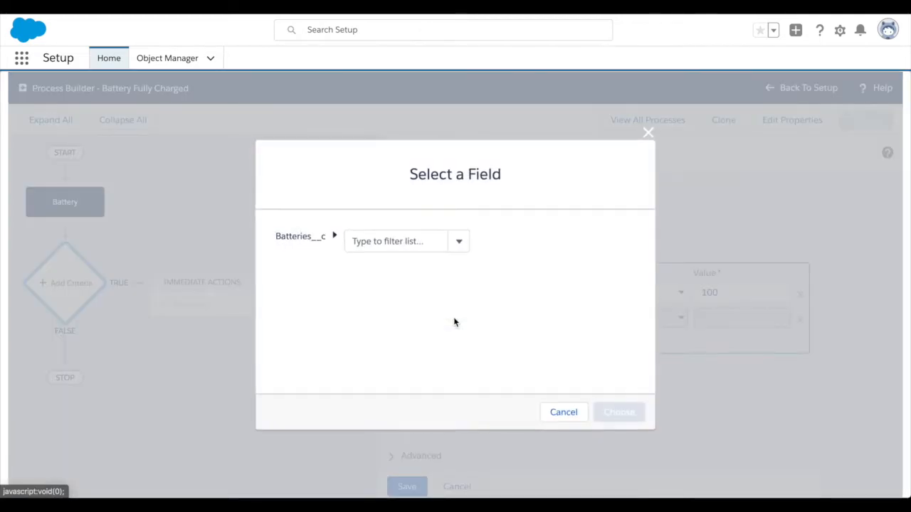
click(459, 243)
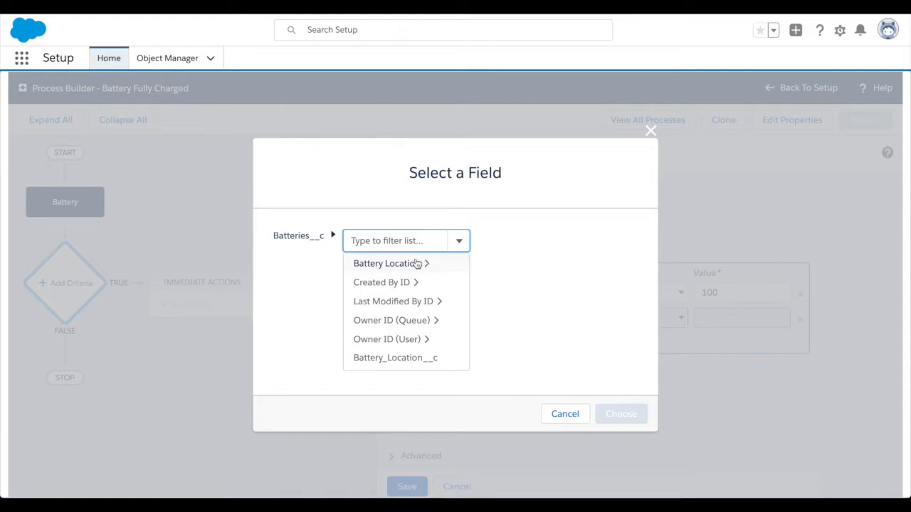
click(387, 264)
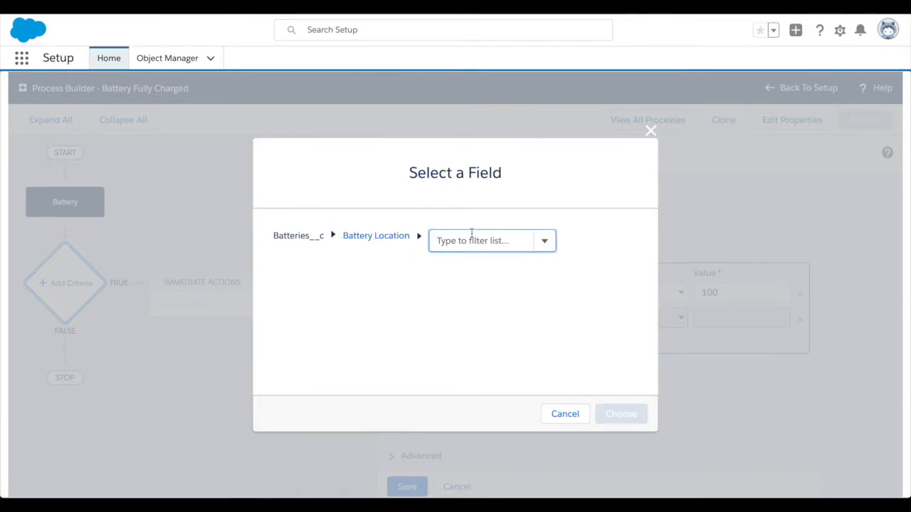
click(544, 243)
scroll(488, 362, down, 5)
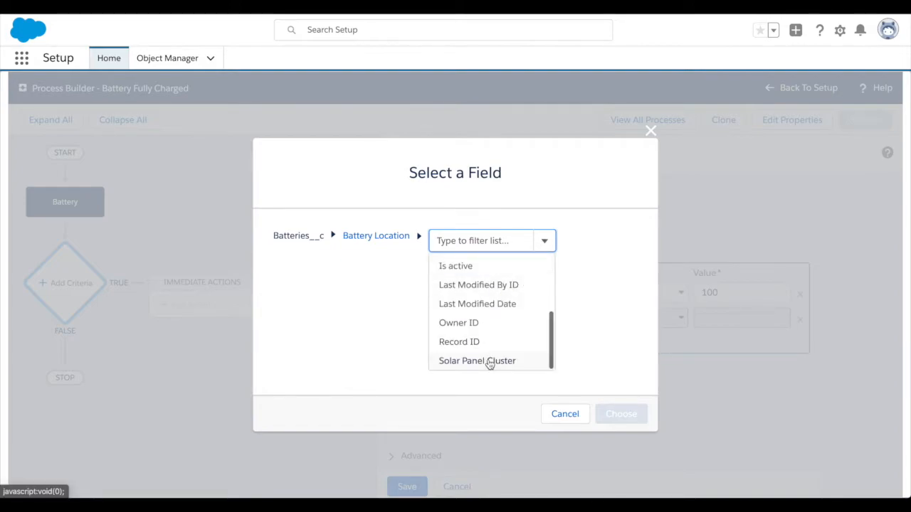
click(488, 361)
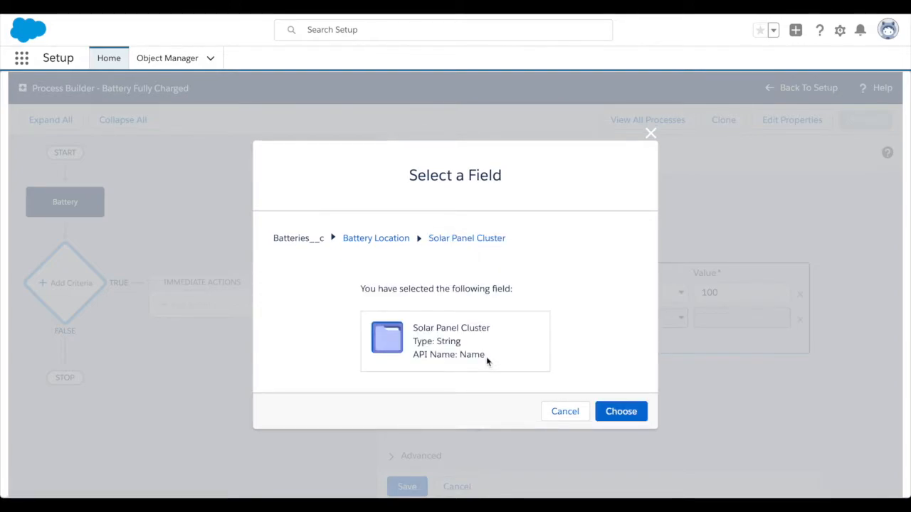
click(612, 411)
- Set the second condition to Is null, Boolean, False, and save the criteria with all conditions required
click(584, 318)
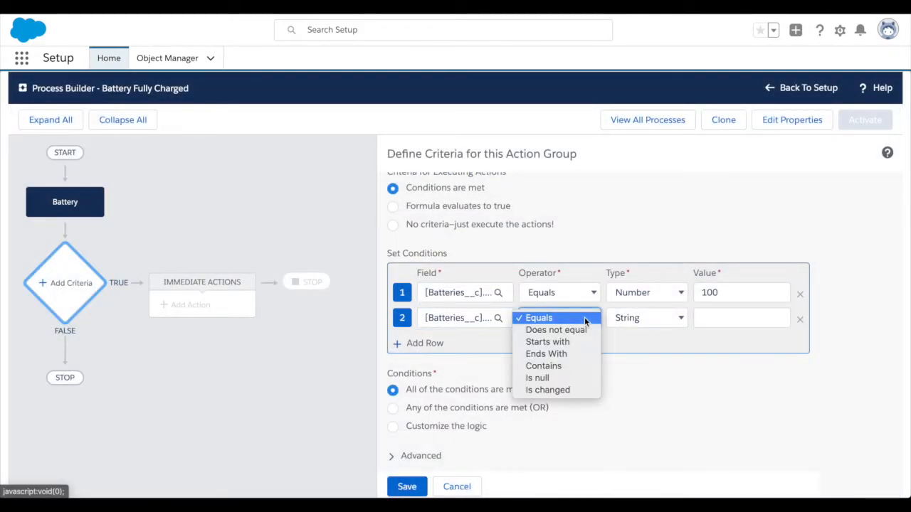
click(545, 378)
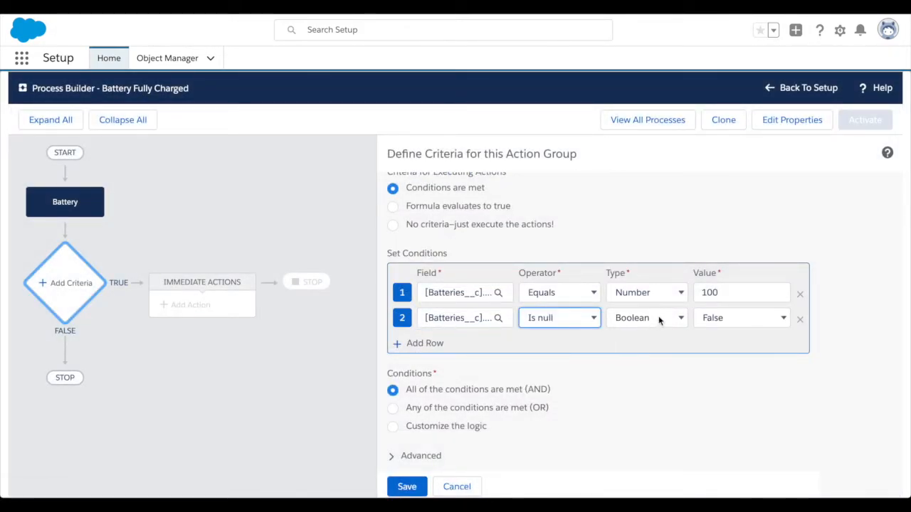
click(623, 354)
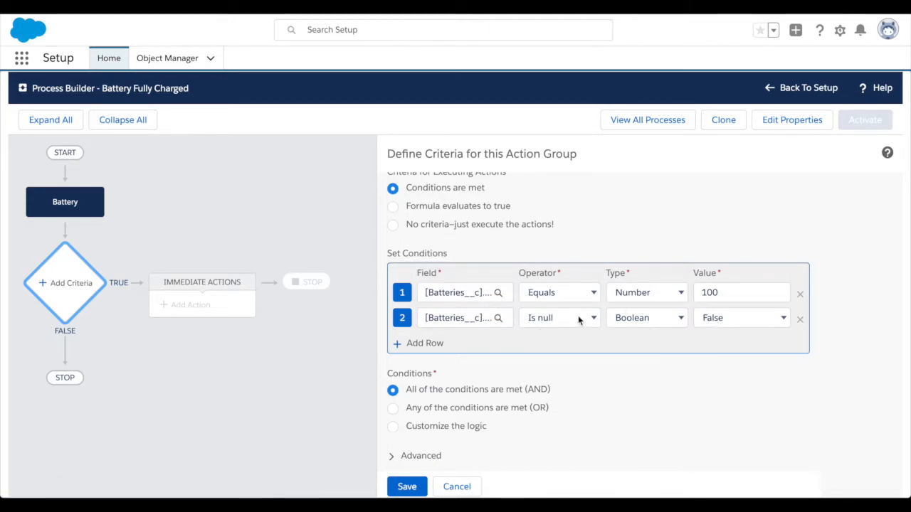
click(646, 317)
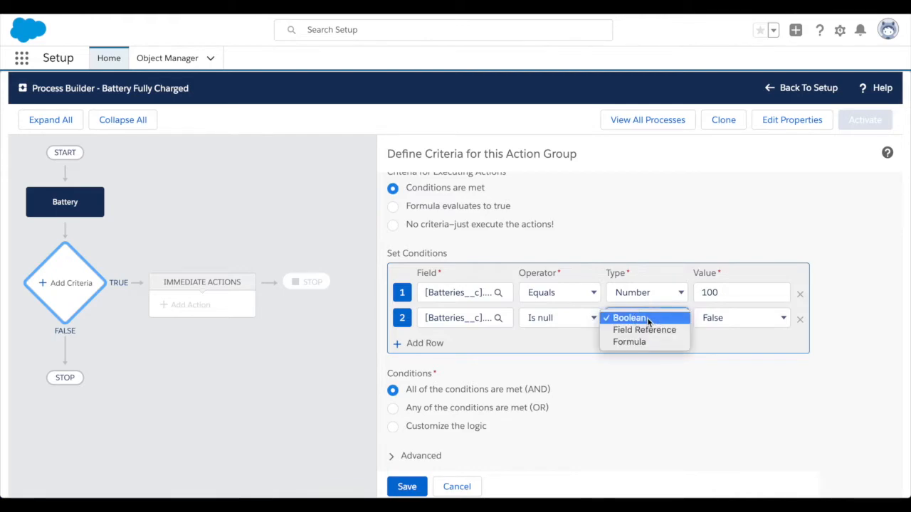
click(570, 324)
click(570, 320)
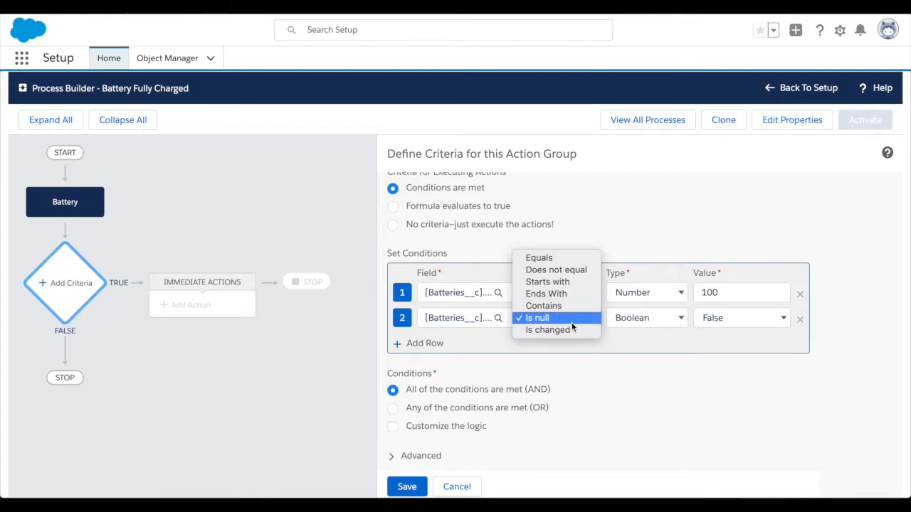
click(572, 317)
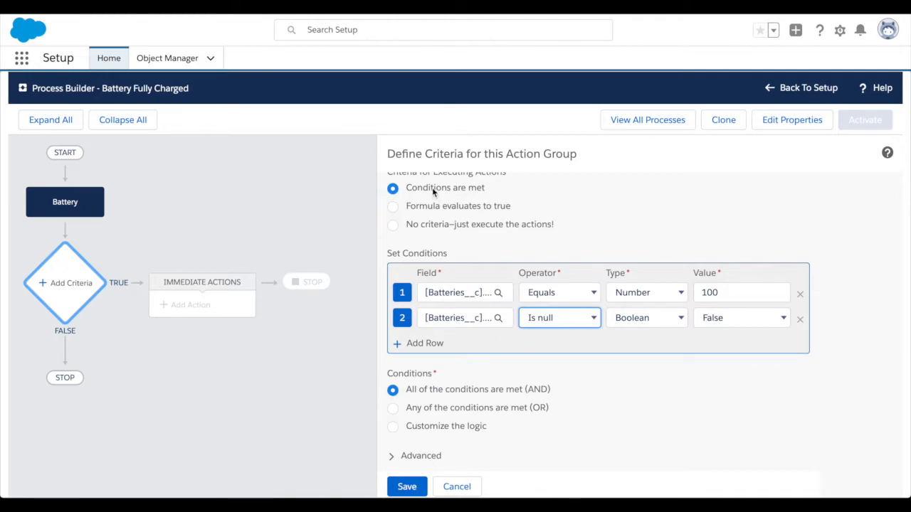
scroll(542, 227, up, 2)
scroll(541, 228, down, 2)
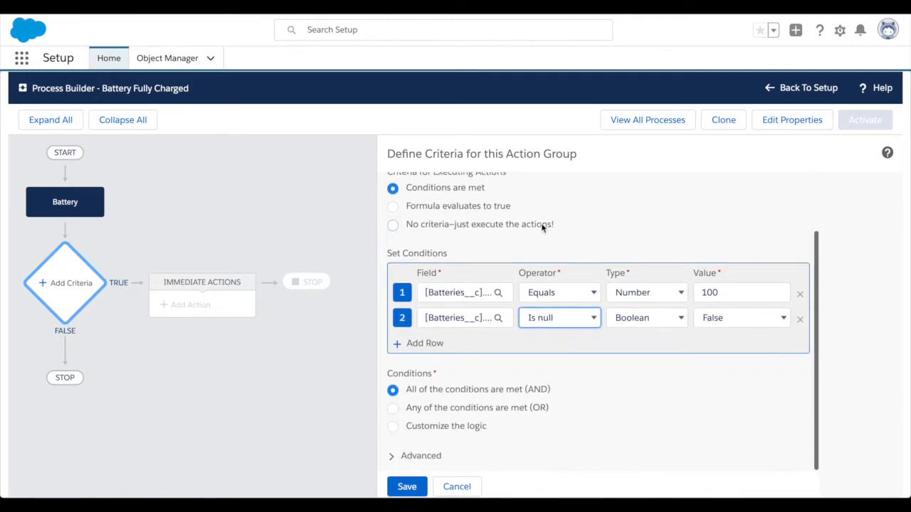
click(406, 486)
- Add an immediate Post to Chatter action named "full battery" to the "Has reached full" criteria
click(210, 308)
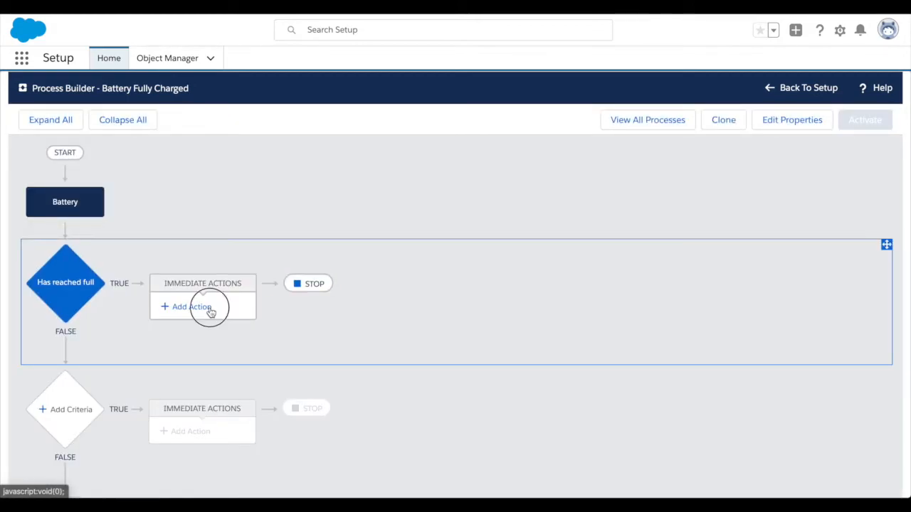
click(523, 212)
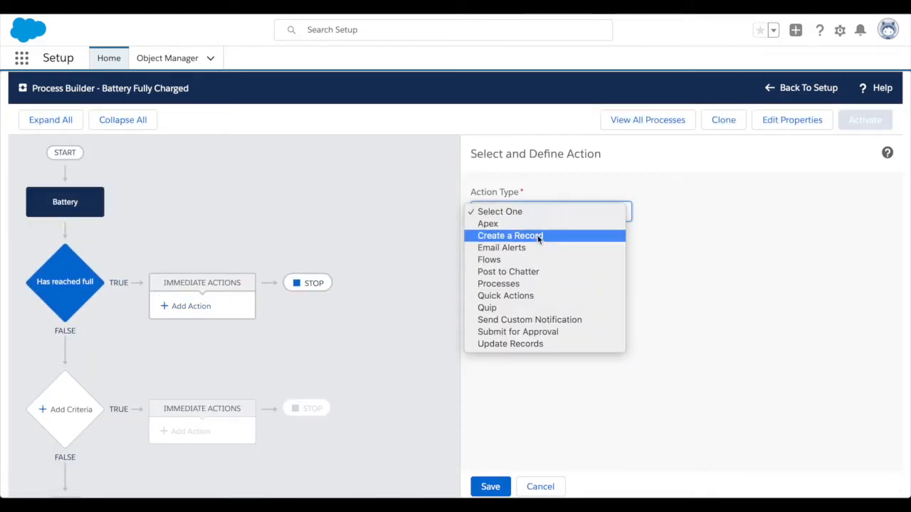
click(539, 272)
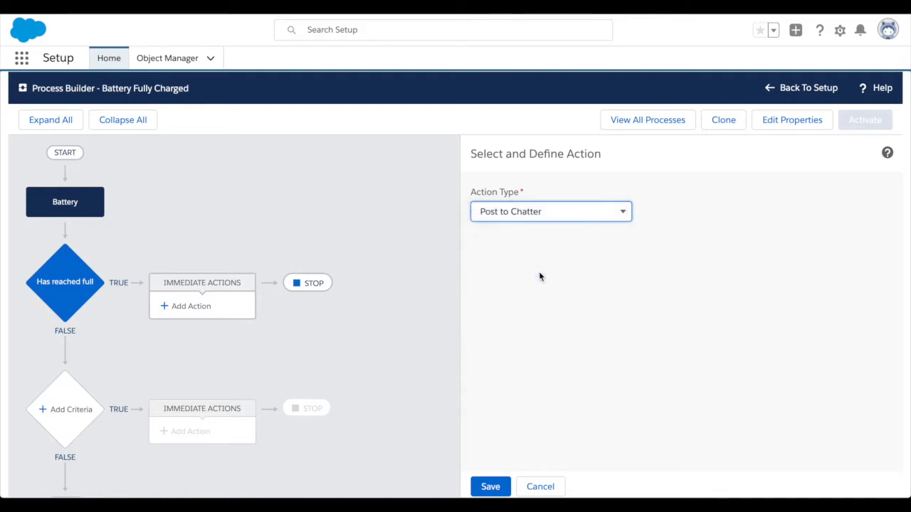
click(540, 262)
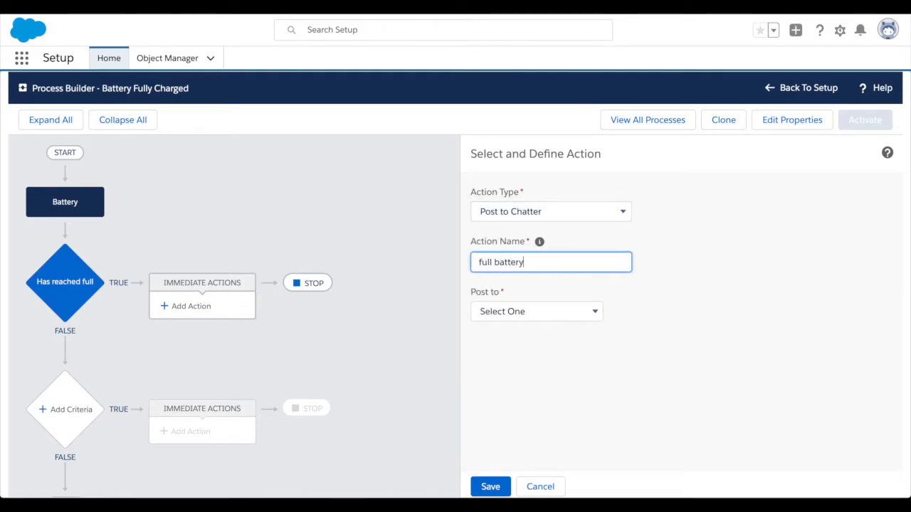
- Direct the action's post to the Chatter Group "Mars Colony New Feed"
click(513, 314)
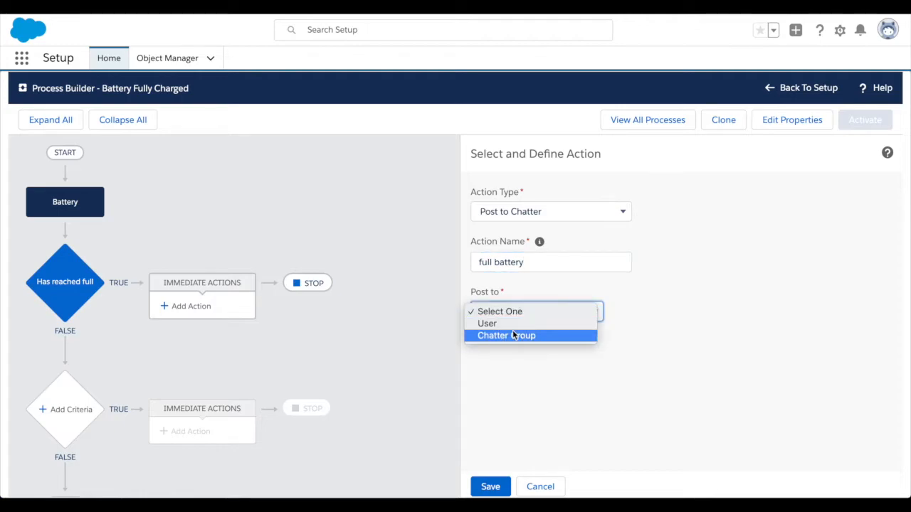
click(513, 331)
click(676, 318)
text(mar)
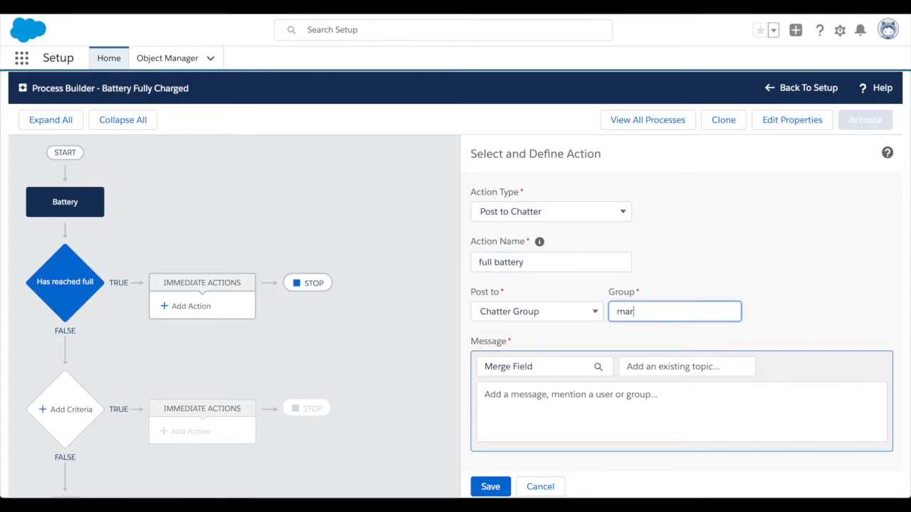
text(s)
click(658, 331)
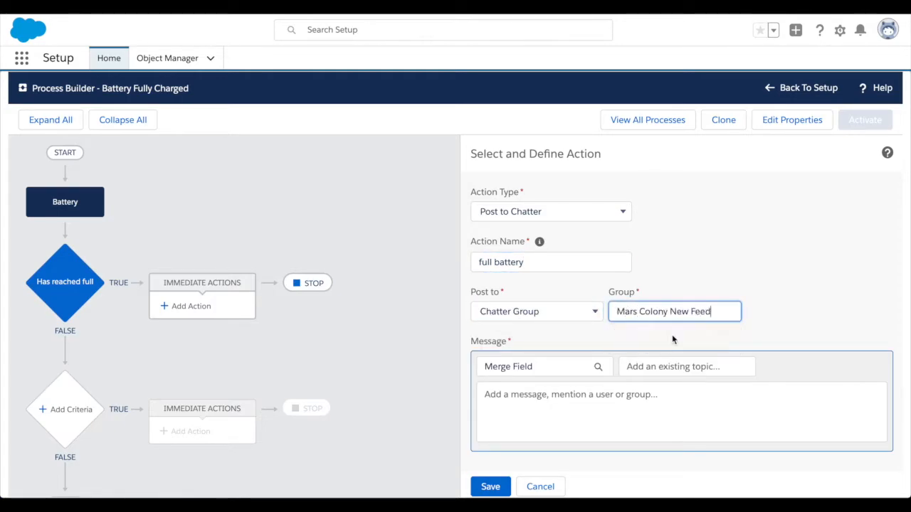
- Write the message "Battery {![Batteries__c].Name} has reached a full charge!" using the Battery Name merge field
click(553, 393)
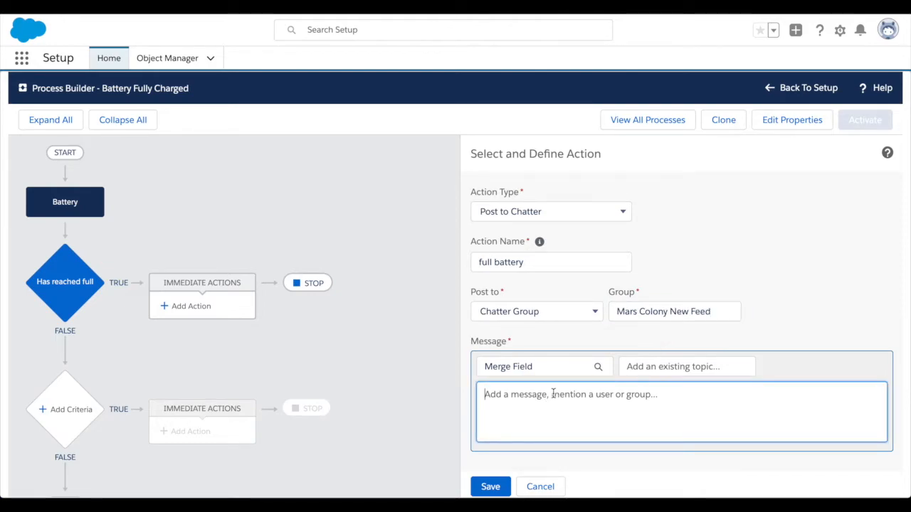
text(Battery:)
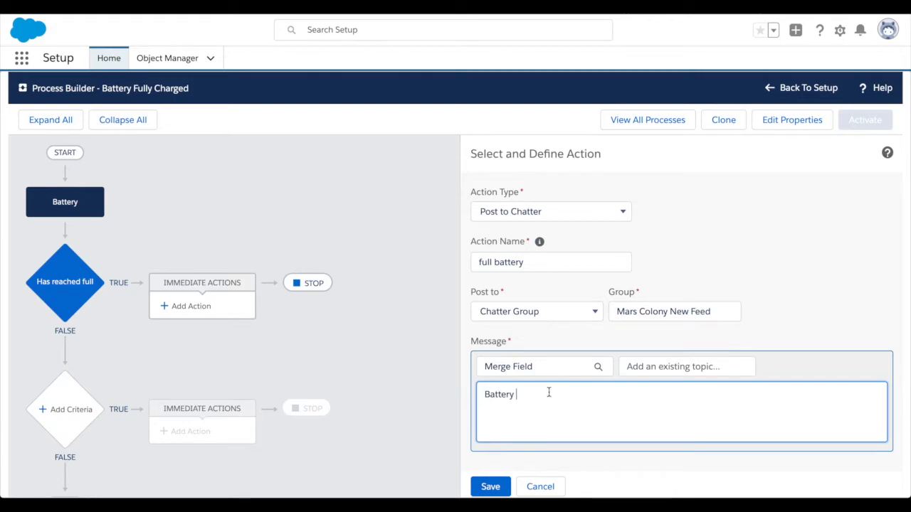
click(531, 369)
click(456, 249)
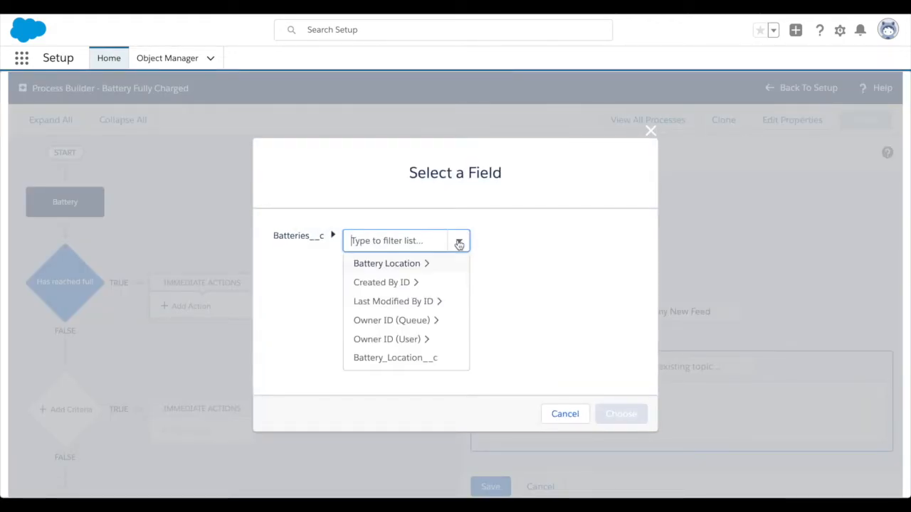
scroll(403, 303, down, 1)
scroll(401, 304, down, 1)
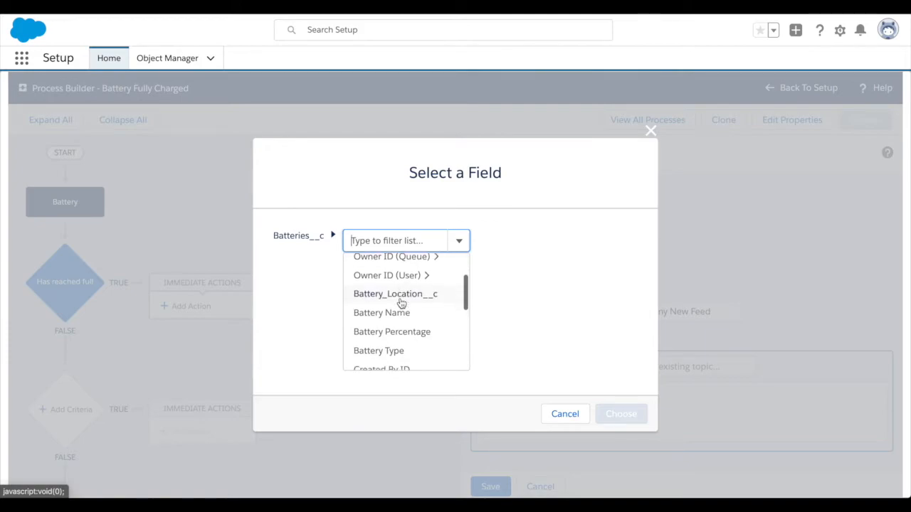
click(393, 314)
click(617, 410)
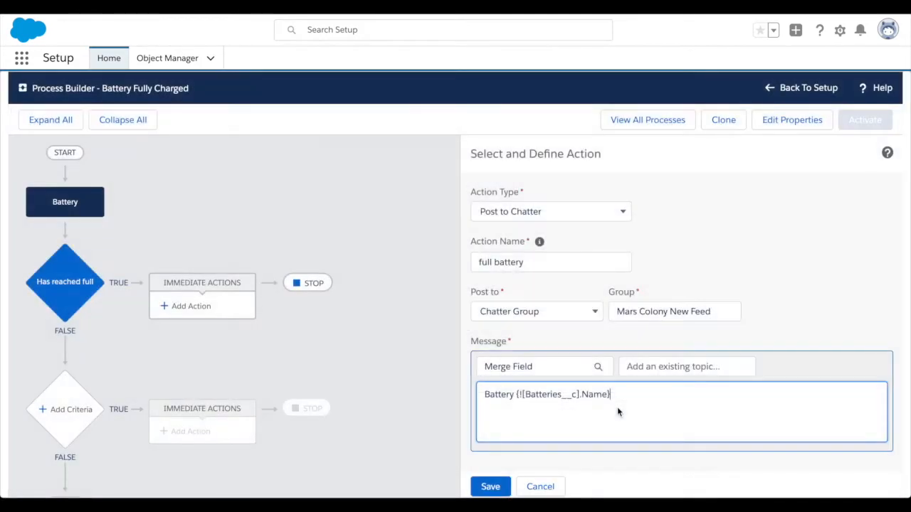
click(637, 396)
text(has reached a full charge!)
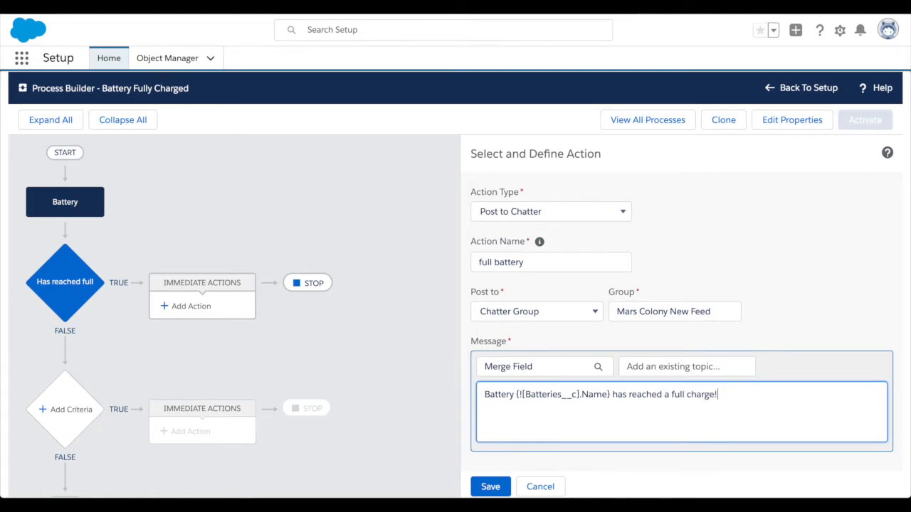
- Save the Chatter action and activate the Battery Fully Charged process
click(490, 486)
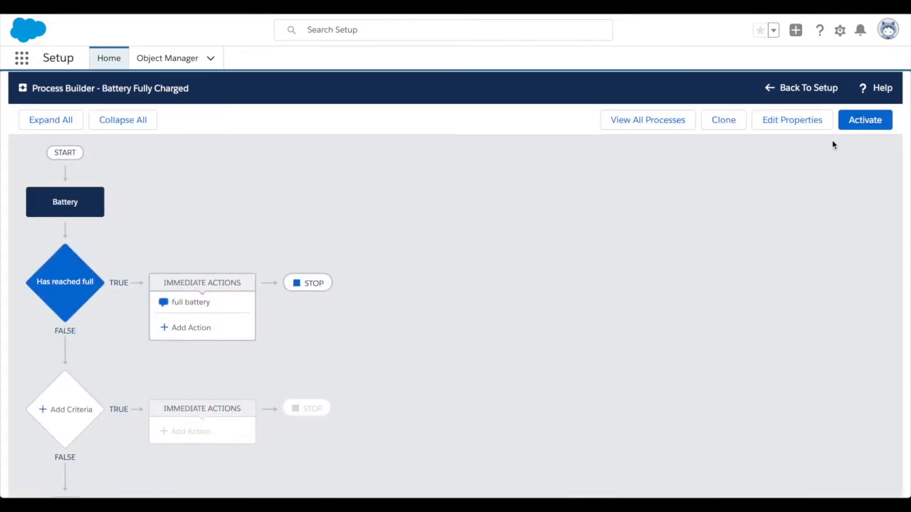
click(864, 119)
click(618, 352)
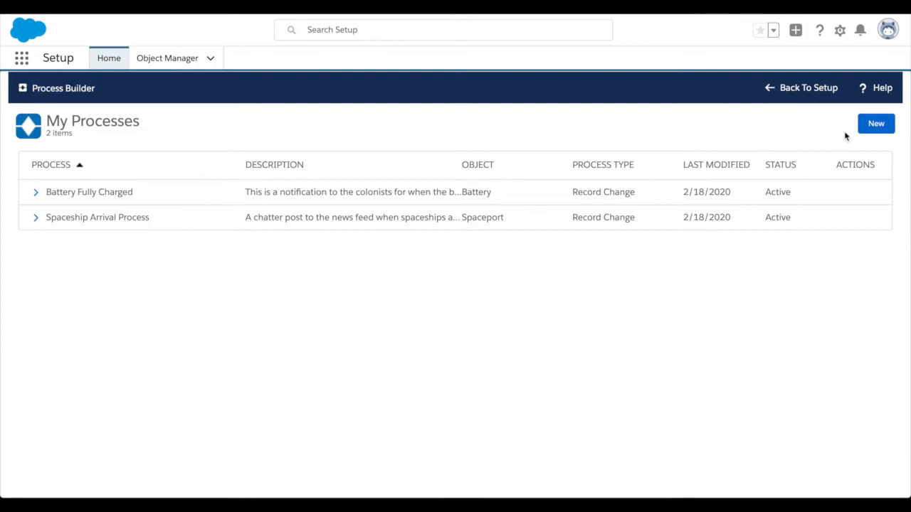
- Create a process named "Food is Expiring", described as "This announces that food will soon expire", that starts when a record changes
click(876, 125)
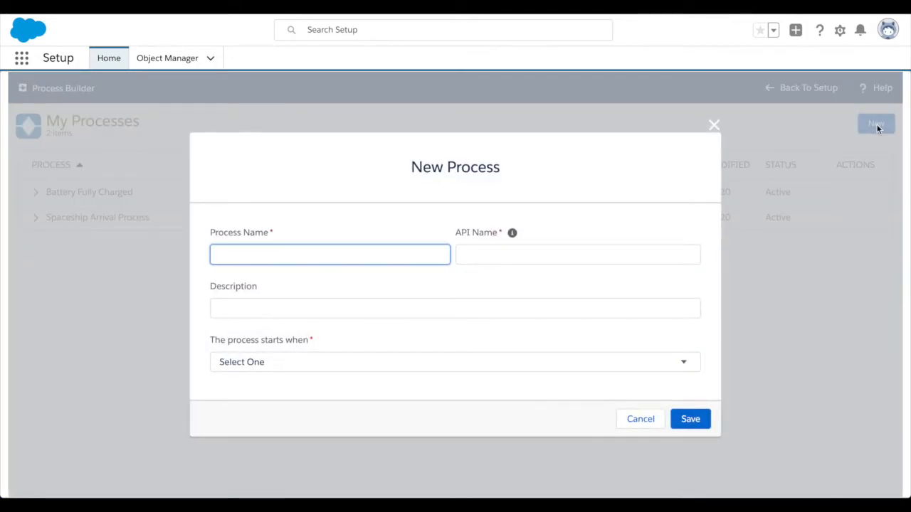
text(Food is Expiring)
key(Tab)
key(Tab)
text(This announc)
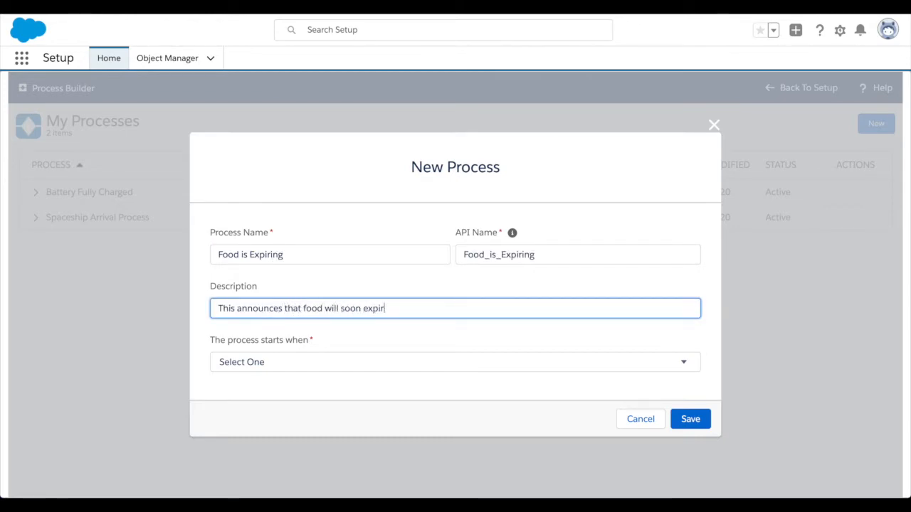
text(e)
click(407, 362)
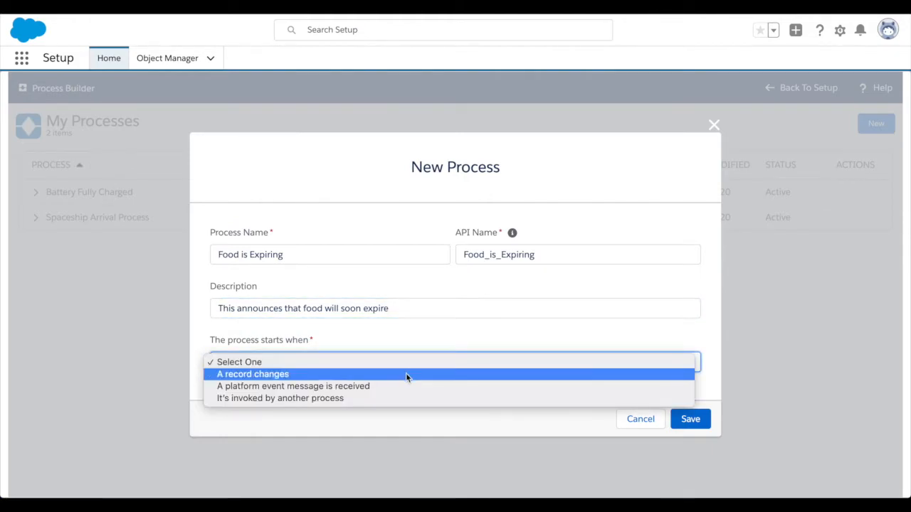
click(406, 373)
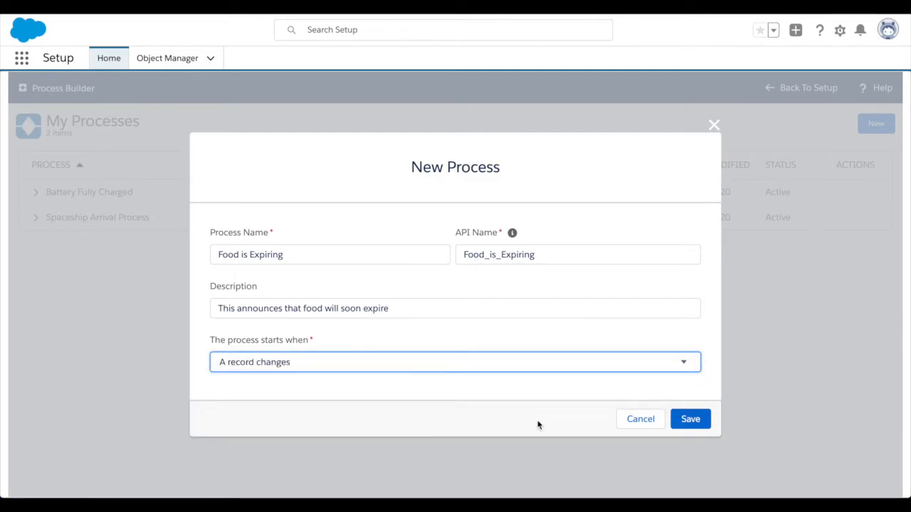
click(696, 419)
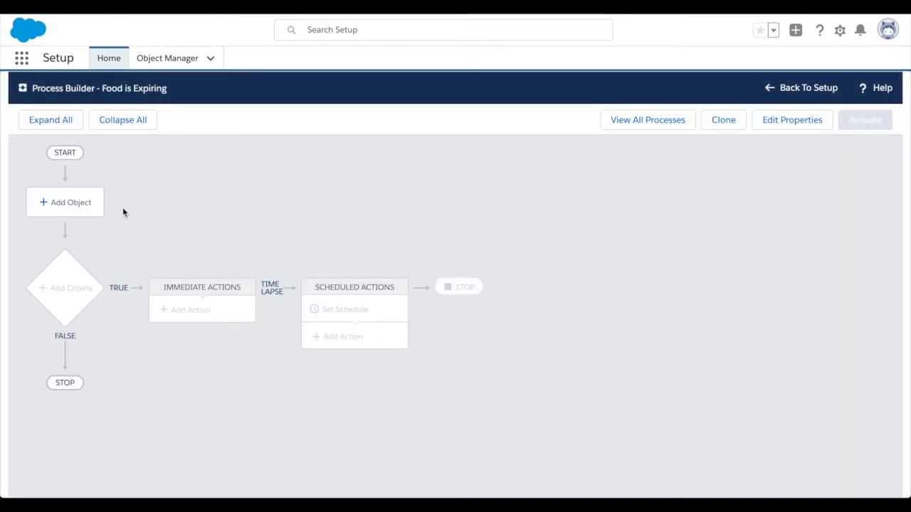
- Set the process object to Food Storage, starting when a record is created or edited, and save it
click(73, 204)
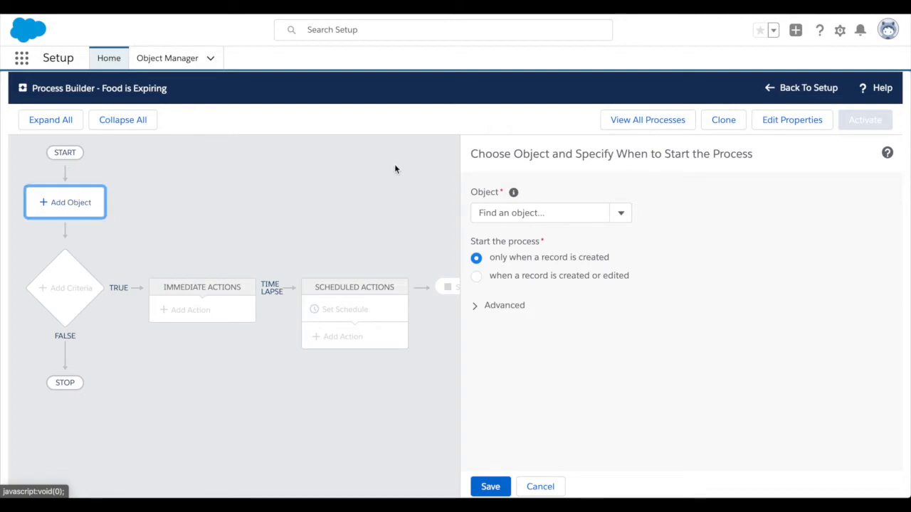
click(625, 215)
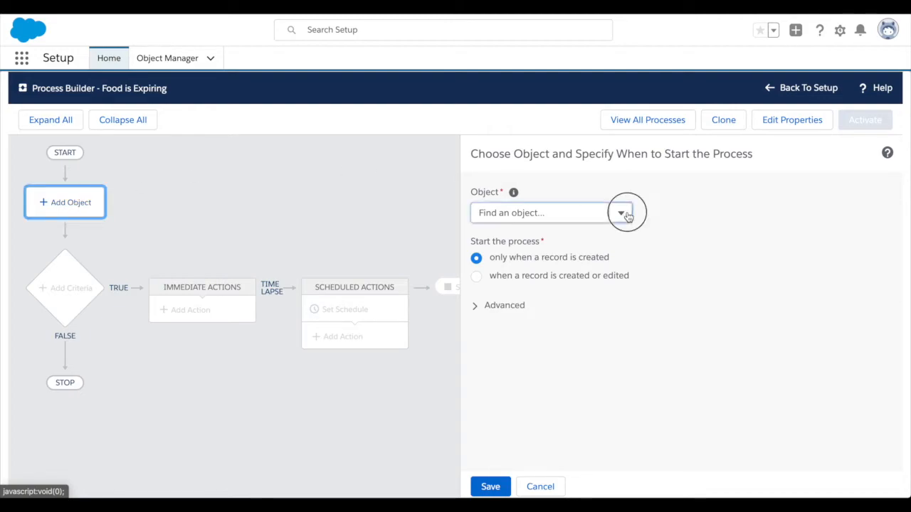
click(575, 213)
text(food)
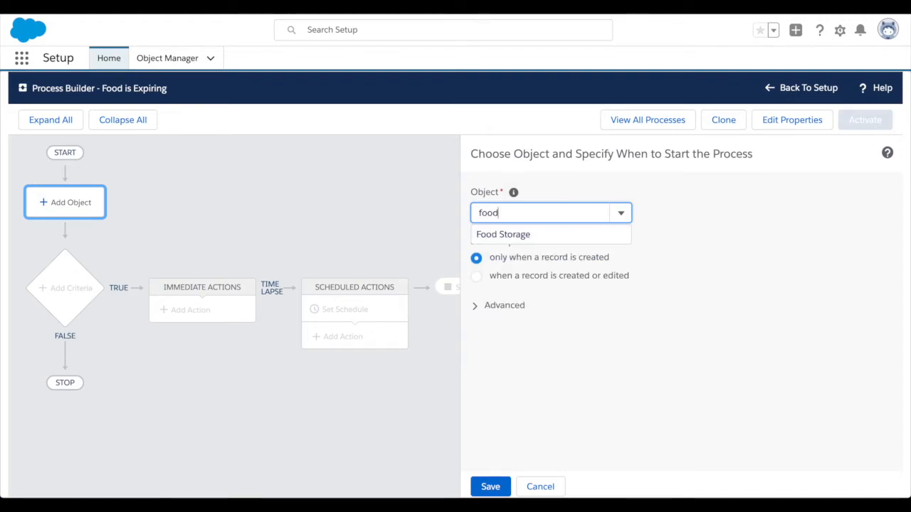
click(526, 238)
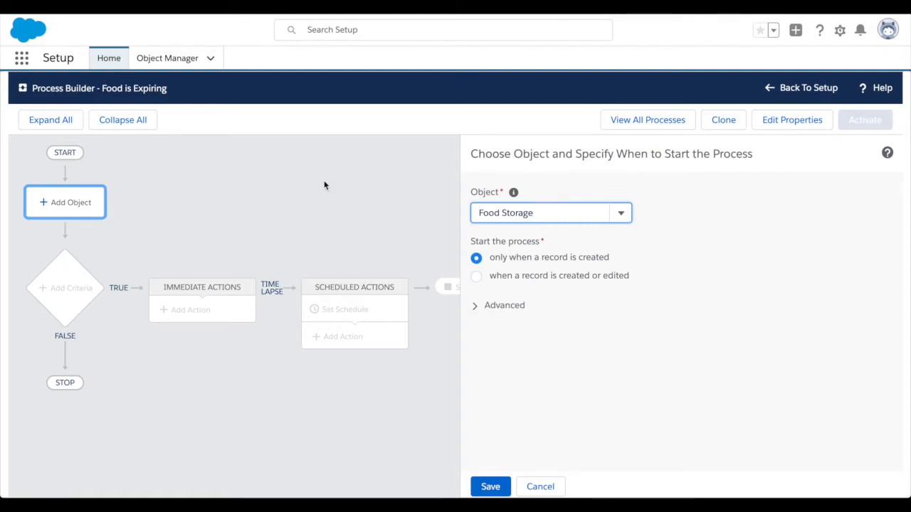
click(528, 281)
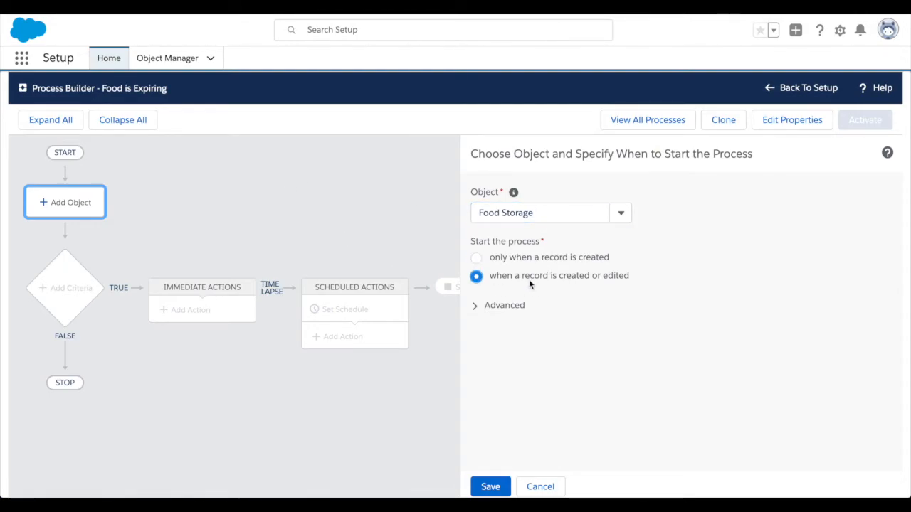
click(490, 487)
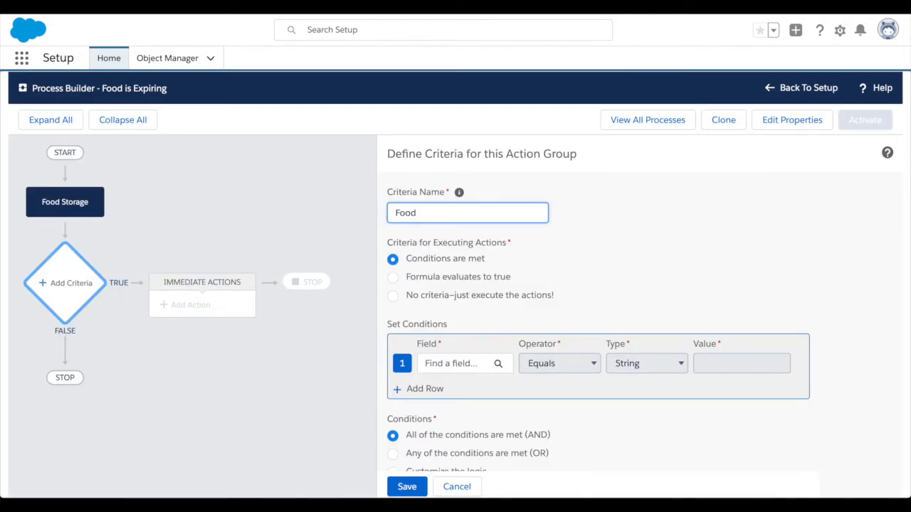
- Name the criteria "Food Expiring" and base it on a formula evaluating to true, inserting the Days Until Food Expires field
text(Expiring)
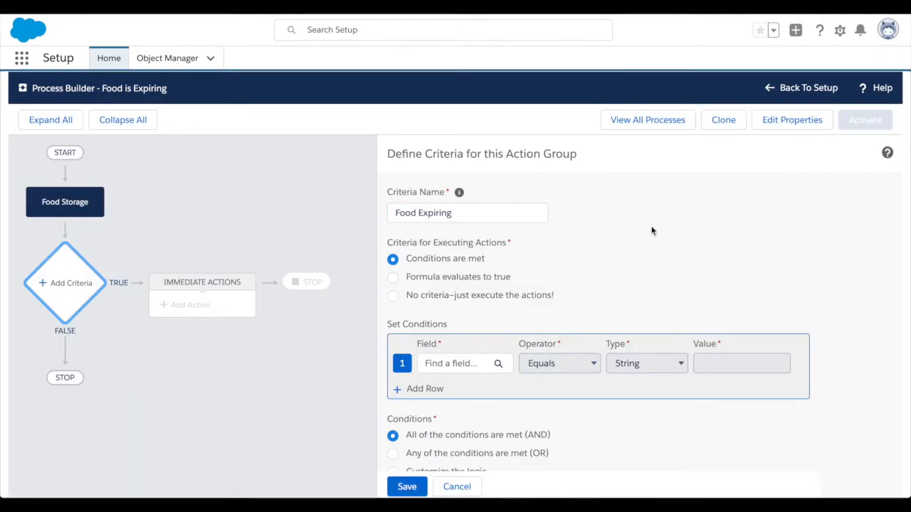
click(433, 277)
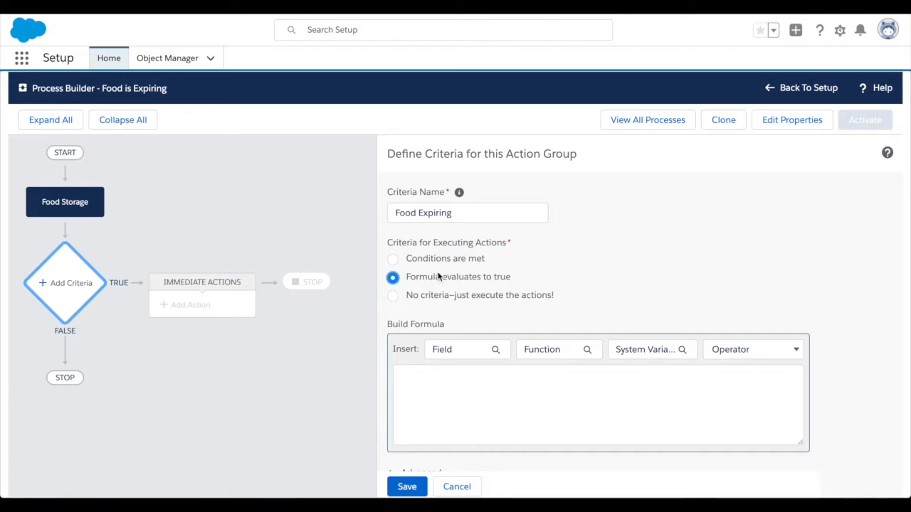
click(455, 351)
click(478, 242)
scroll(447, 276, down, 3)
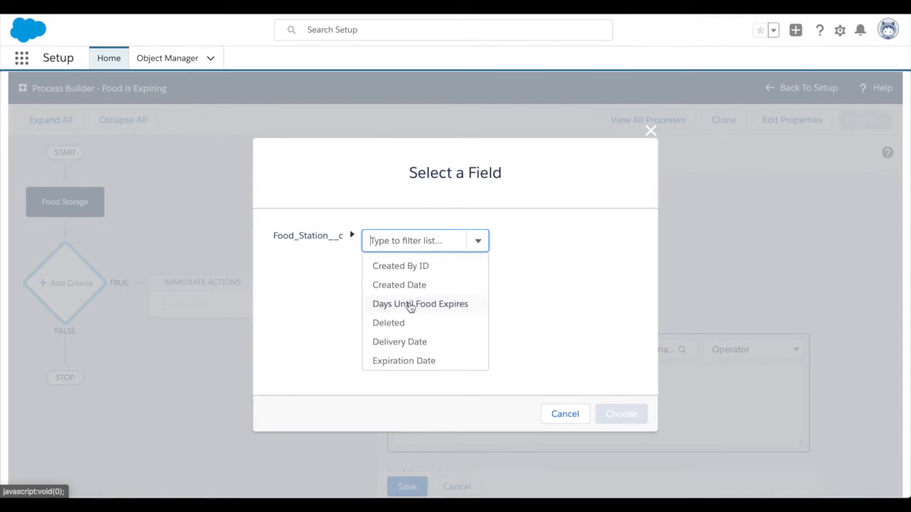
click(412, 304)
click(620, 414)
- Complete the formula with the Less Than or Equal operator and the value 10, and save the criteria
click(744, 350)
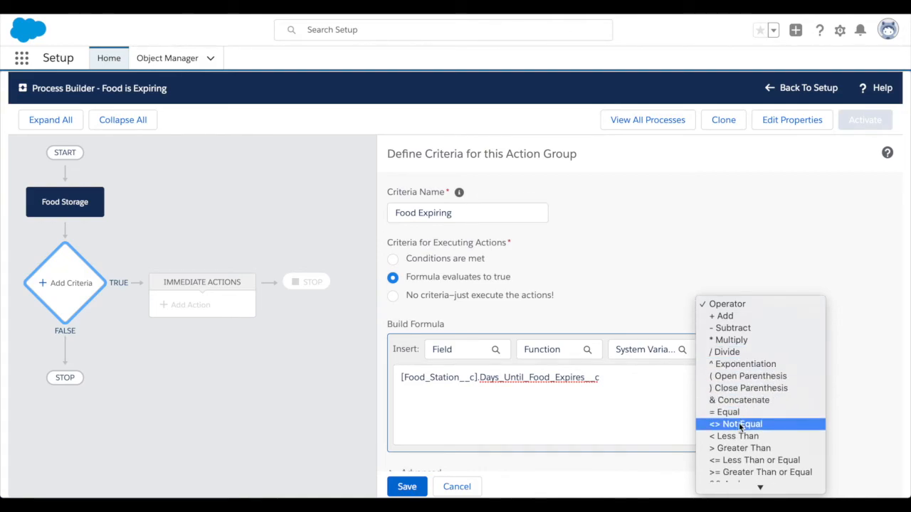
click(741, 460)
click(681, 383)
text(10)
click(831, 342)
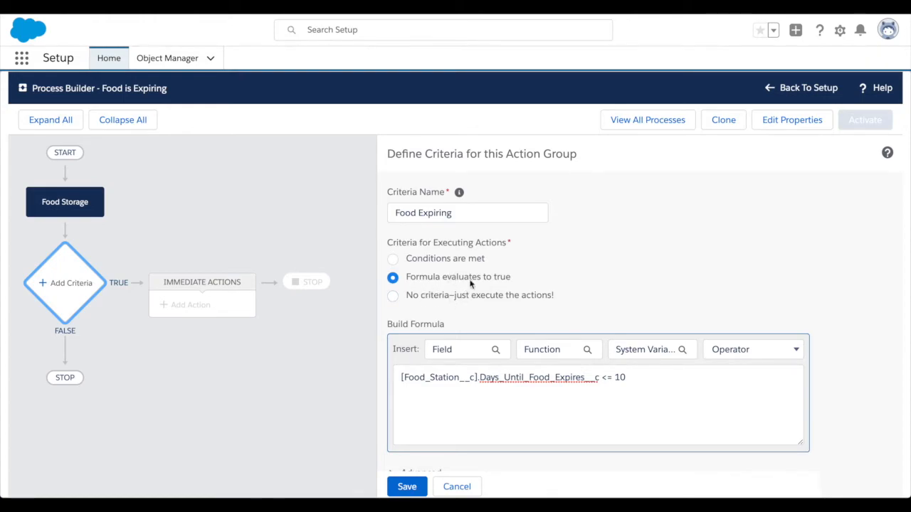
scroll(476, 332, down, 1)
click(408, 487)
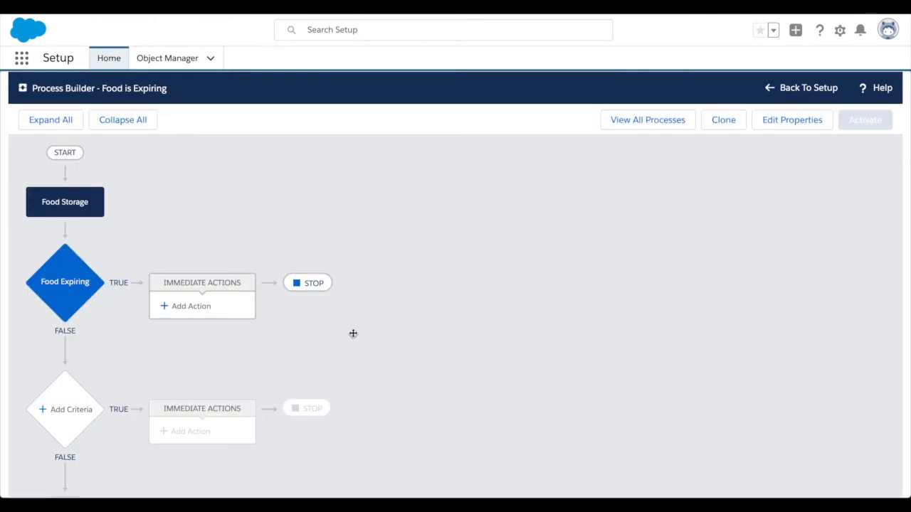
- Add an immediate Post to Chatter action named "Food expiring" to the Food Expiring criteria, posting to a Chatter Group
click(187, 311)
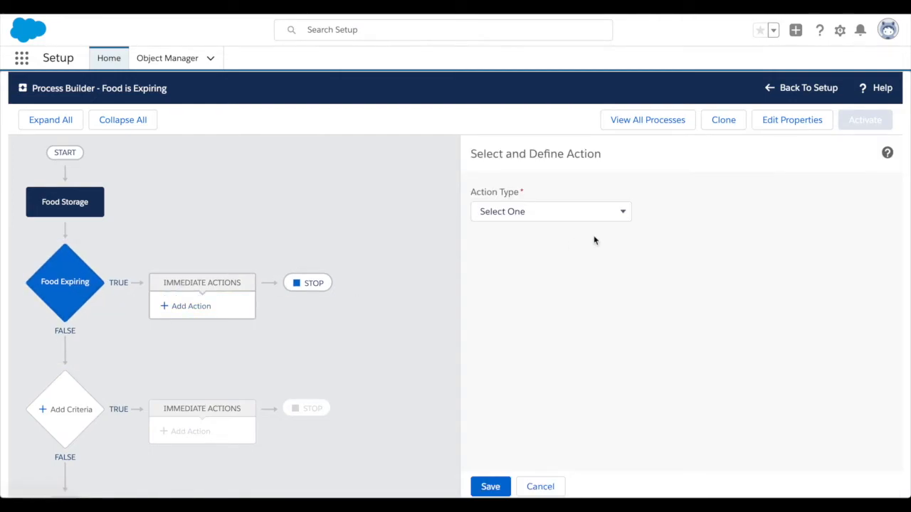
click(577, 210)
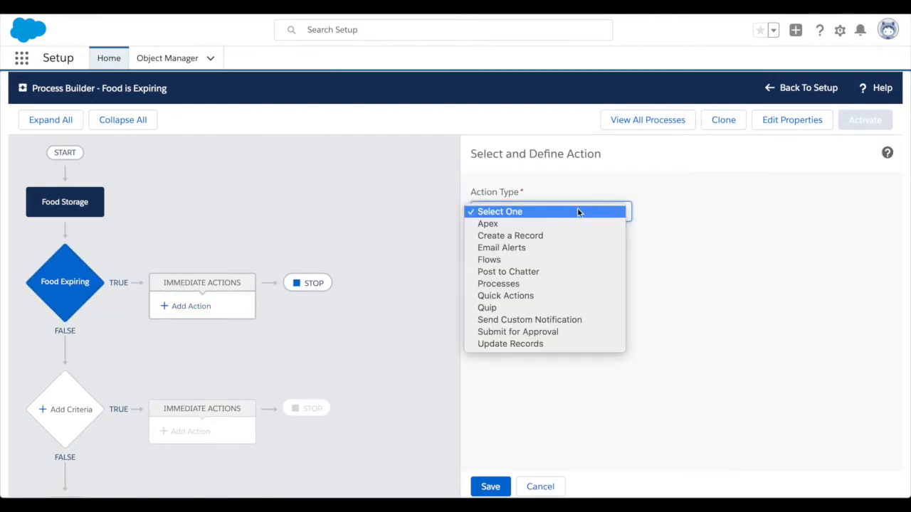
click(557, 271)
click(557, 266)
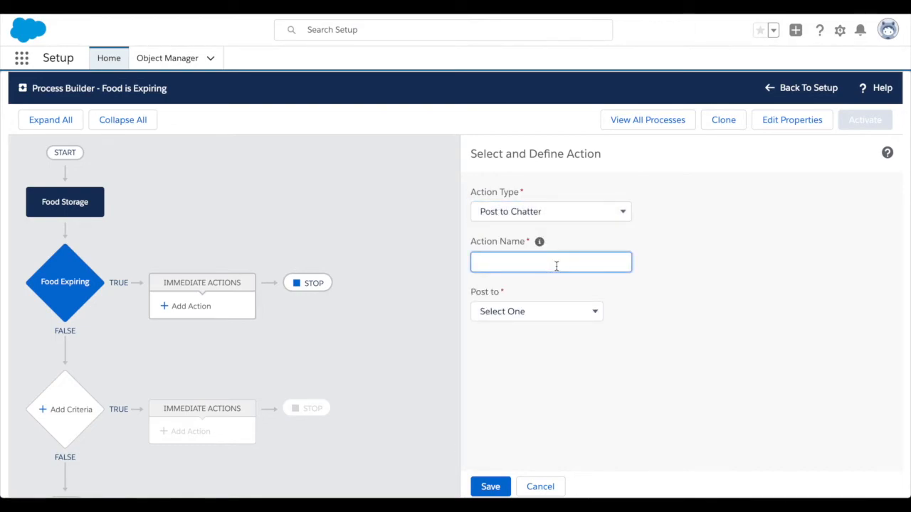
text(Food expiring)
click(537, 313)
click(529, 338)
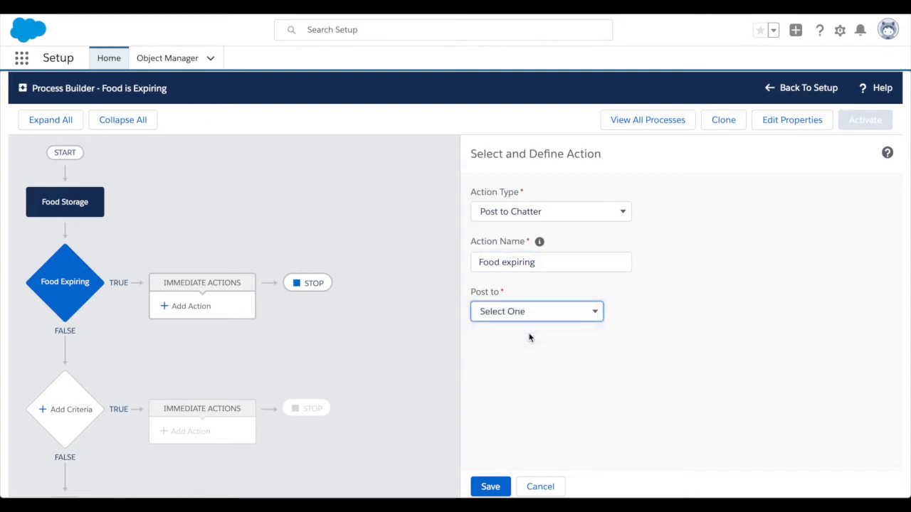
- Begin the Chatter message with "The food:" and insert the Food Names merge field after it
click(523, 367)
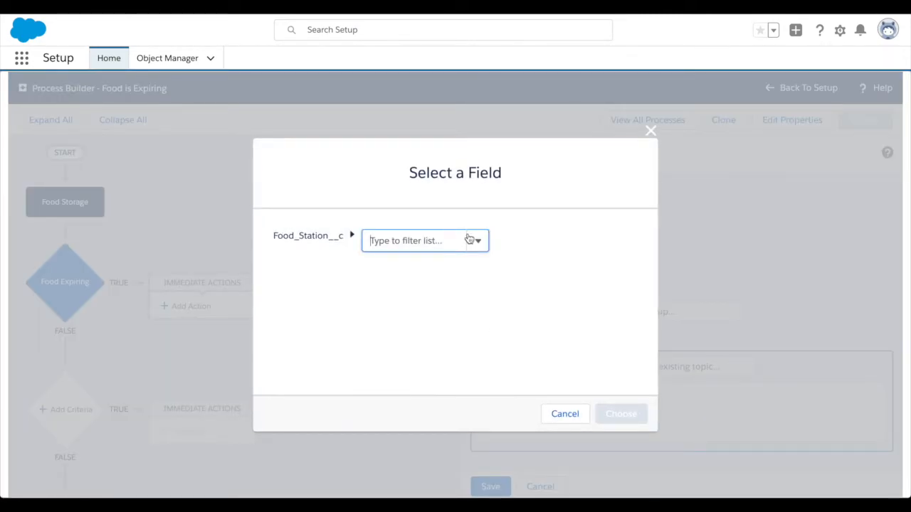
text(d)
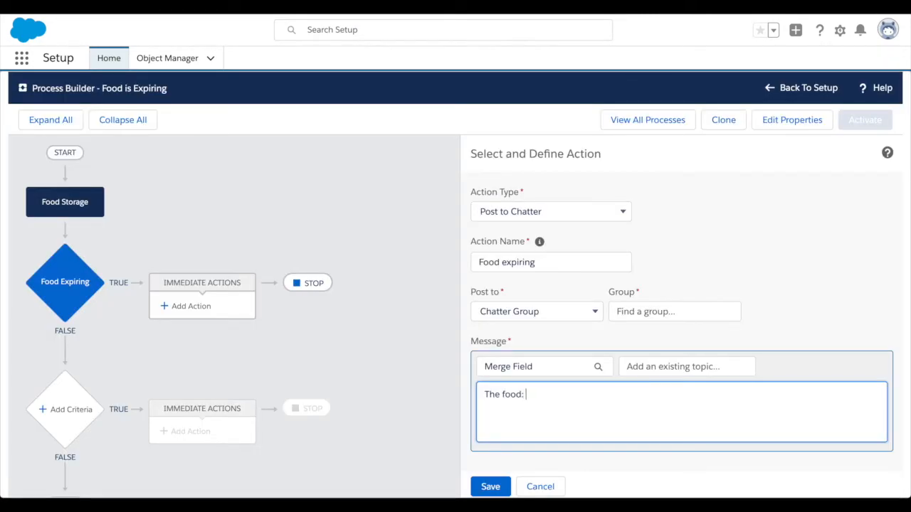
text(:)
click(563, 368)
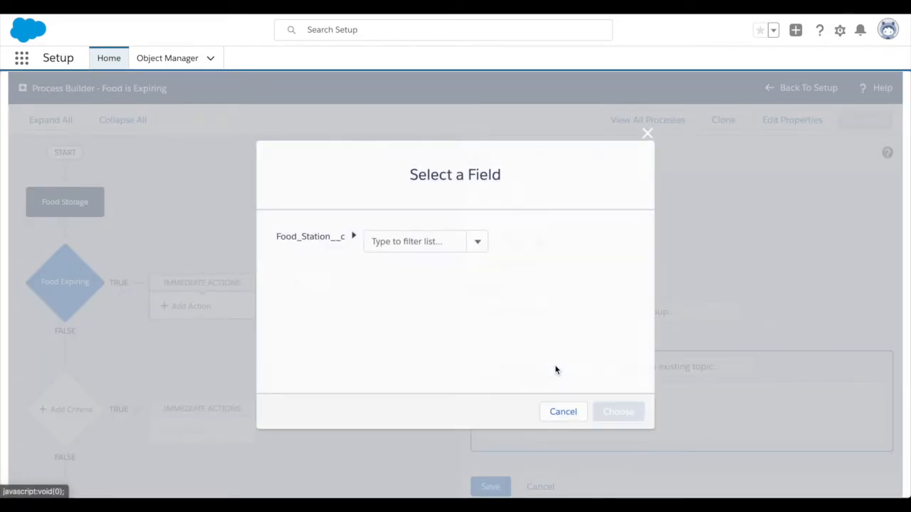
click(470, 244)
scroll(418, 328, down, 4)
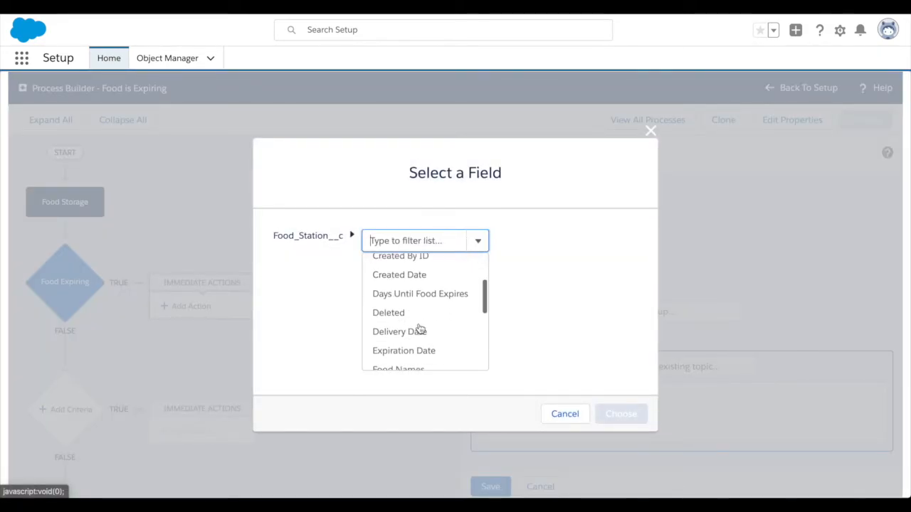
click(420, 325)
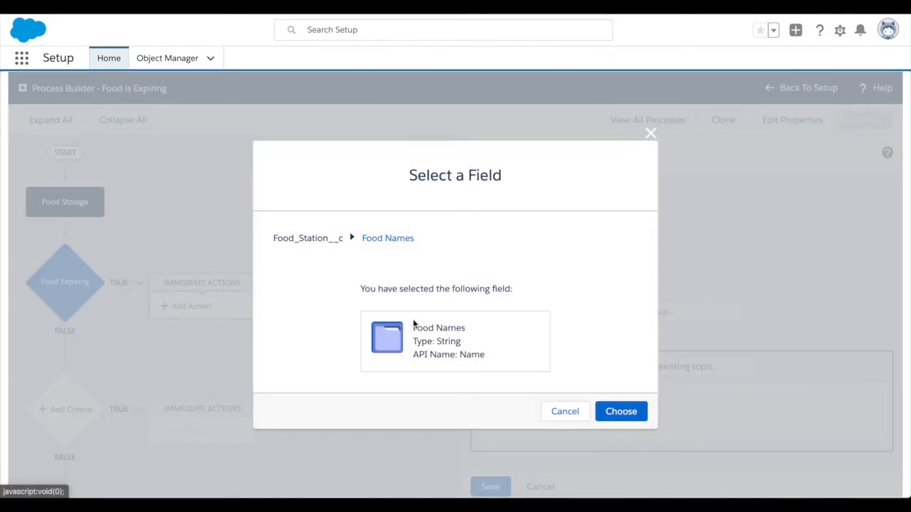
click(616, 411)
- Continue the message with "is expiring in", the Days Until Food Expires merge field and "days!"
scroll(627, 408, down, 1)
click(653, 383)
click(656, 391)
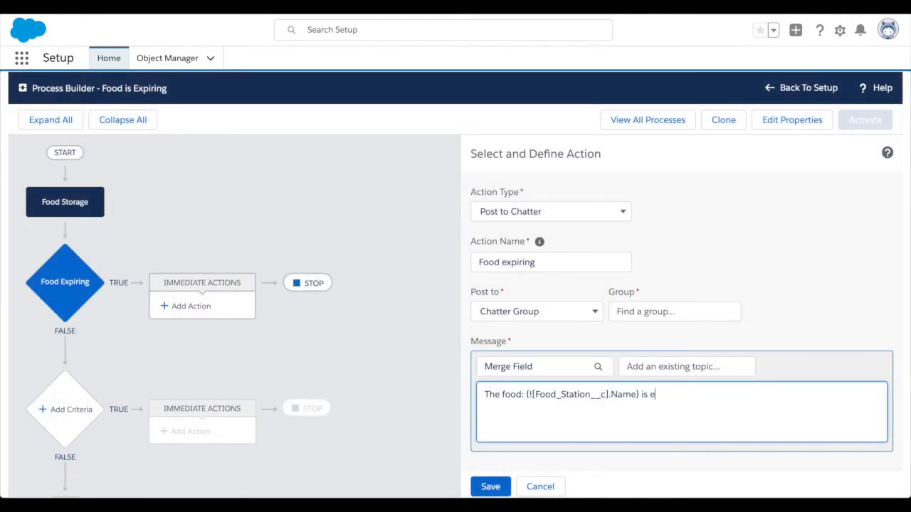
text(is expiring in)
click(563, 371)
click(477, 244)
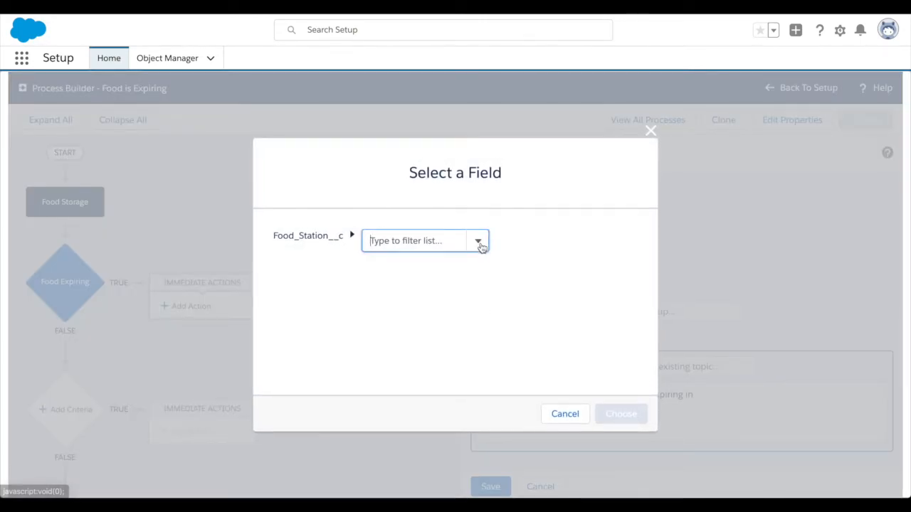
scroll(423, 309, down, 4)
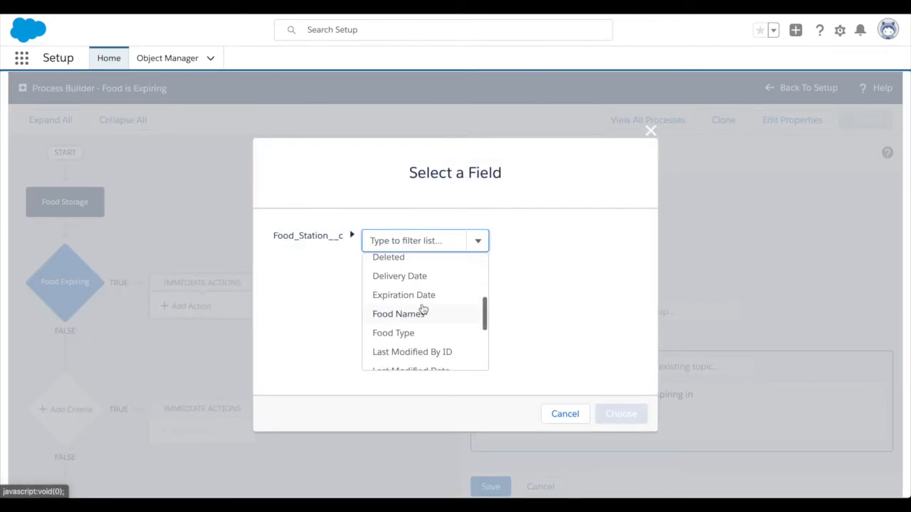
scroll(423, 309, up, 1)
click(431, 280)
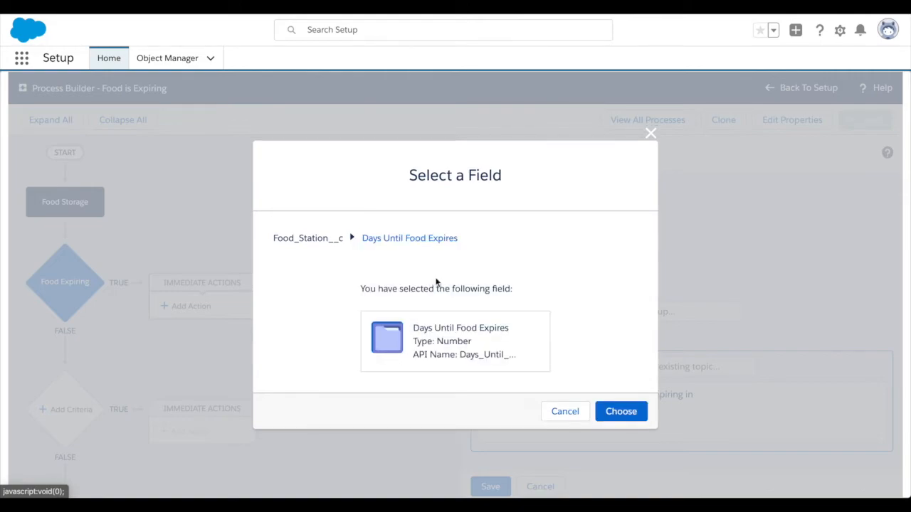
click(621, 414)
click(722, 398)
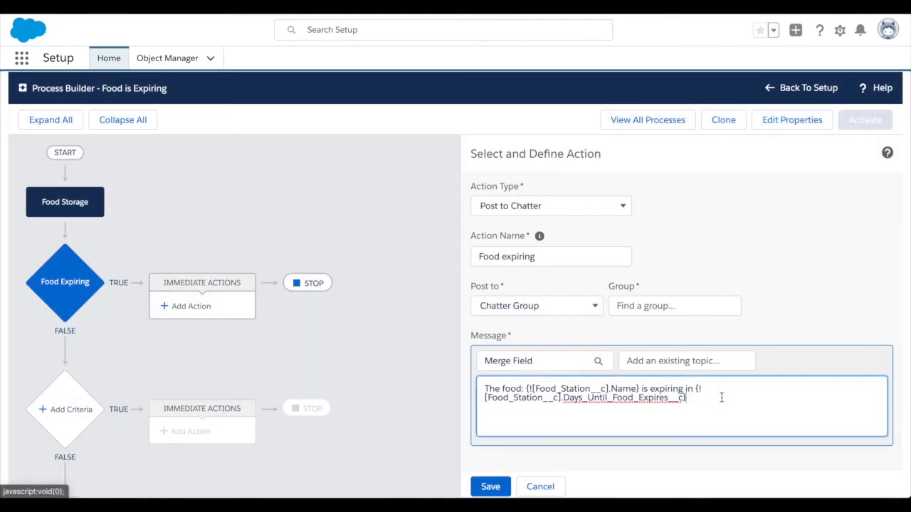
text(days!)
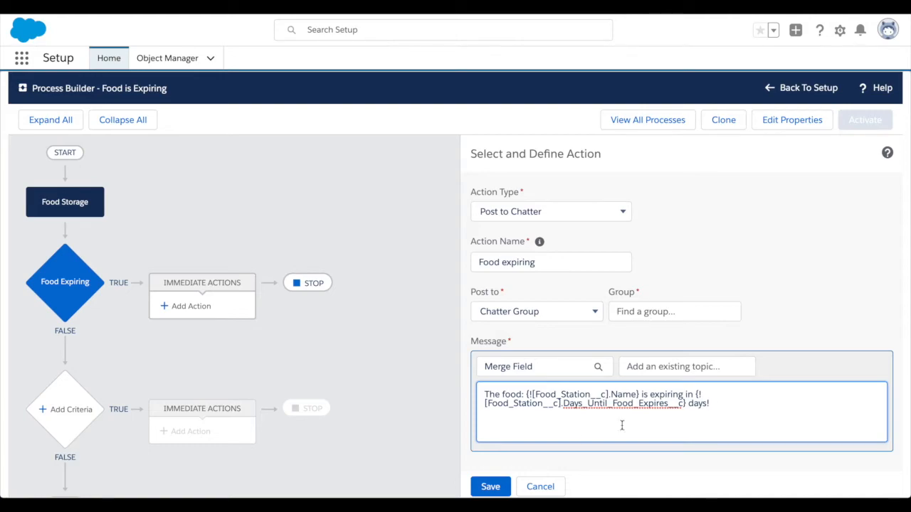
- Set the target Chatter group to Mars Colony New Feed by searching for "mars", and save the action
click(490, 487)
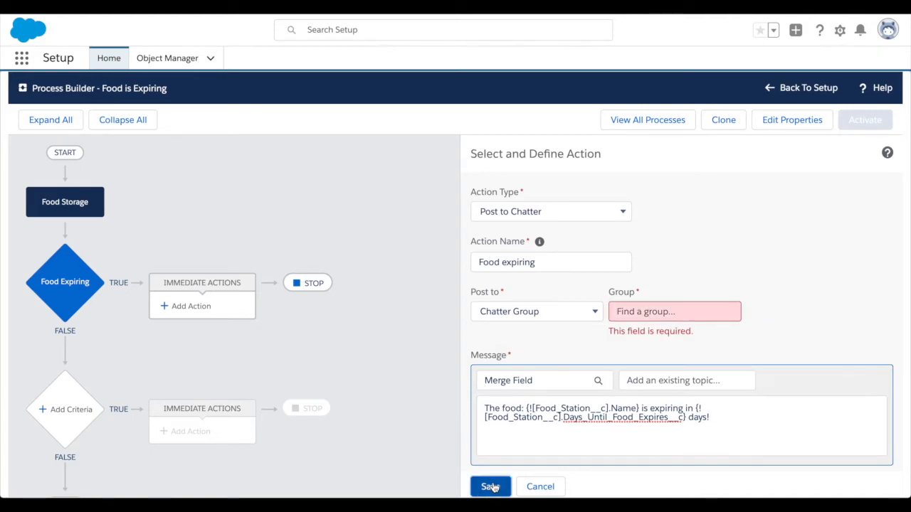
click(665, 314)
text(mars)
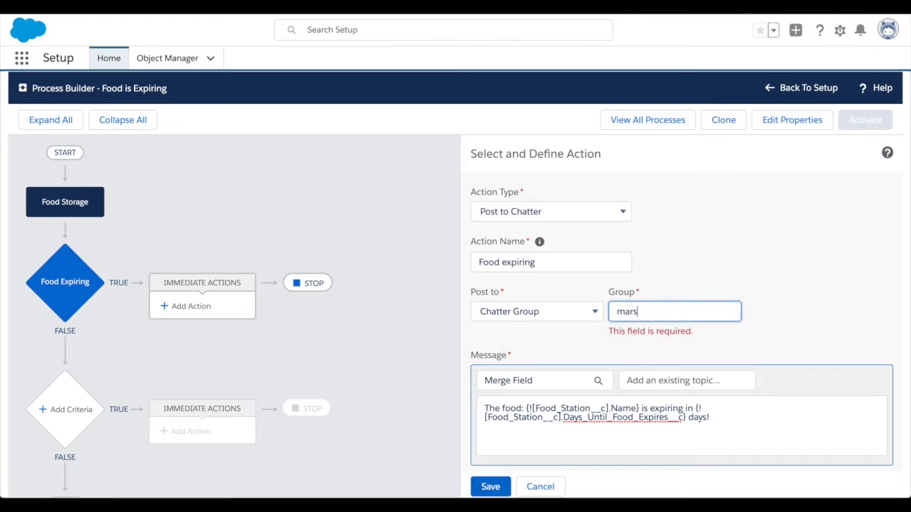
click(662, 337)
click(491, 487)
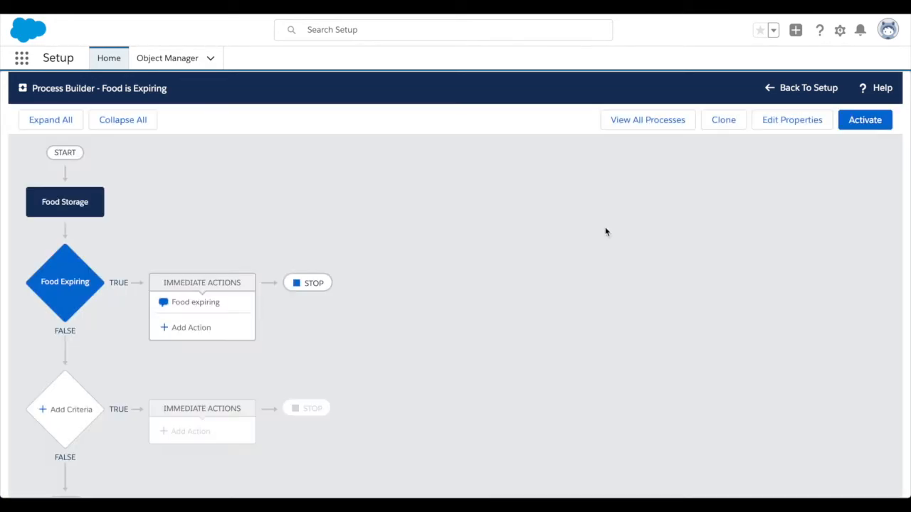
- Activate the Food is Expiring process and return to the list of processes in Setup
click(849, 118)
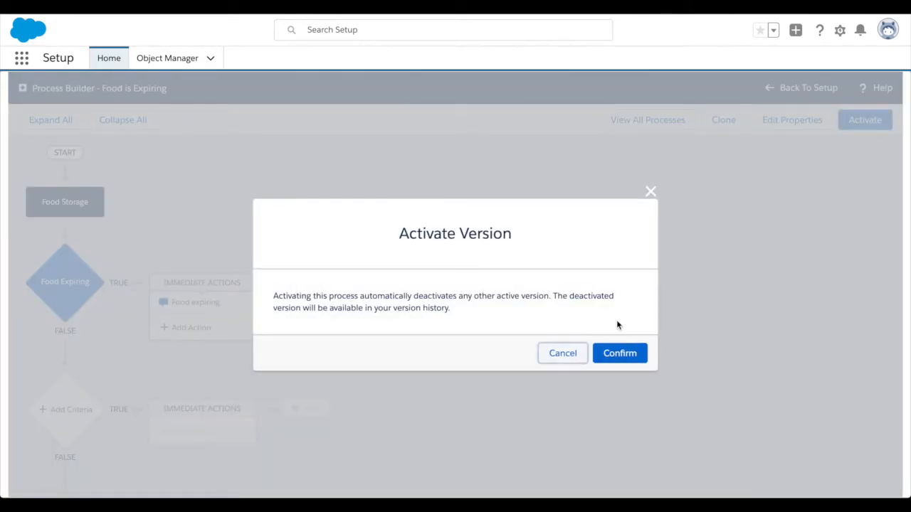
click(613, 352)
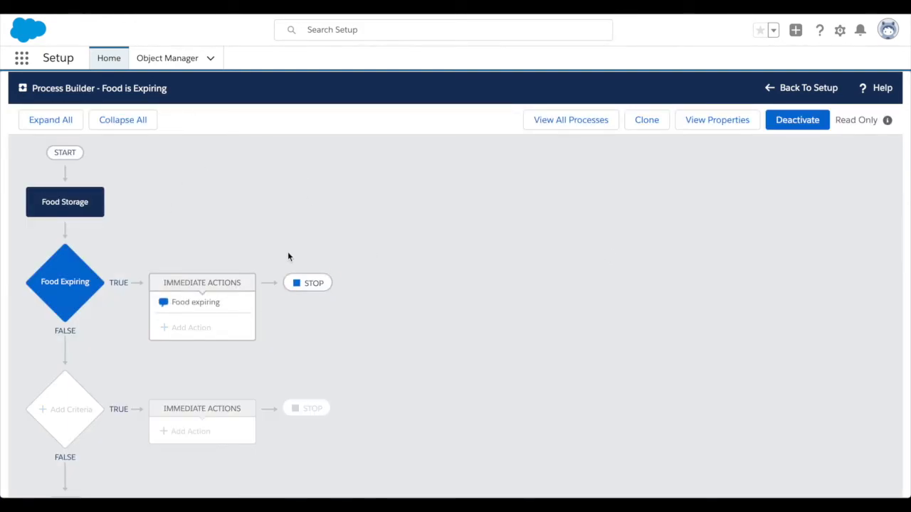
click(787, 87)
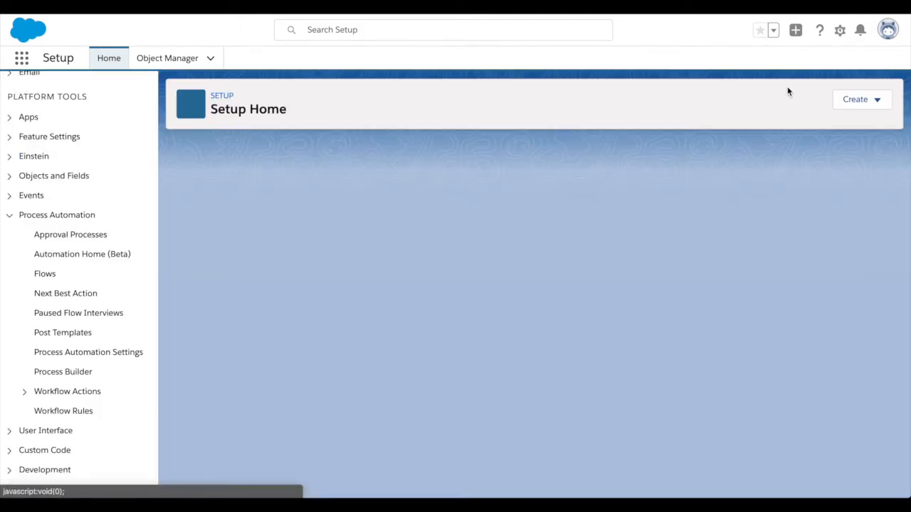
click(68, 376)
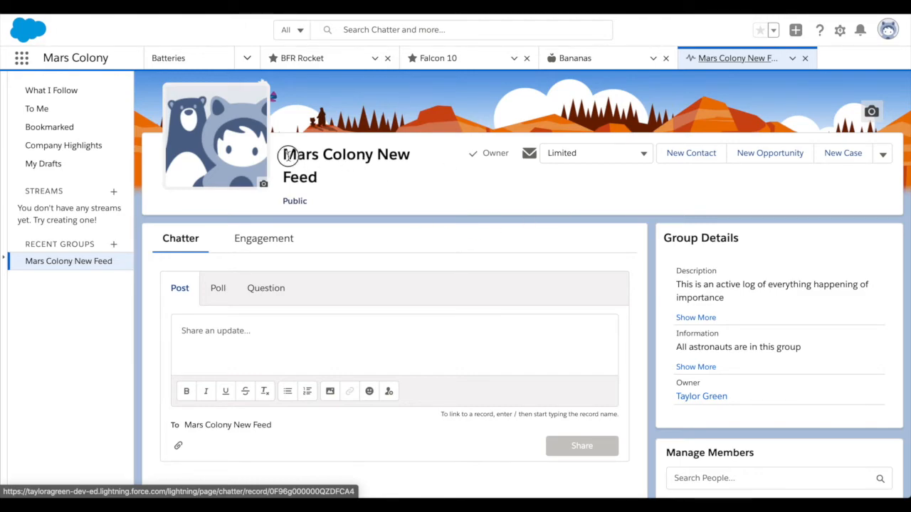
- In the Mars Colony app, set the Quantity of the Bananas food storage record to 98 and save it
drag(285, 152, 346, 171)
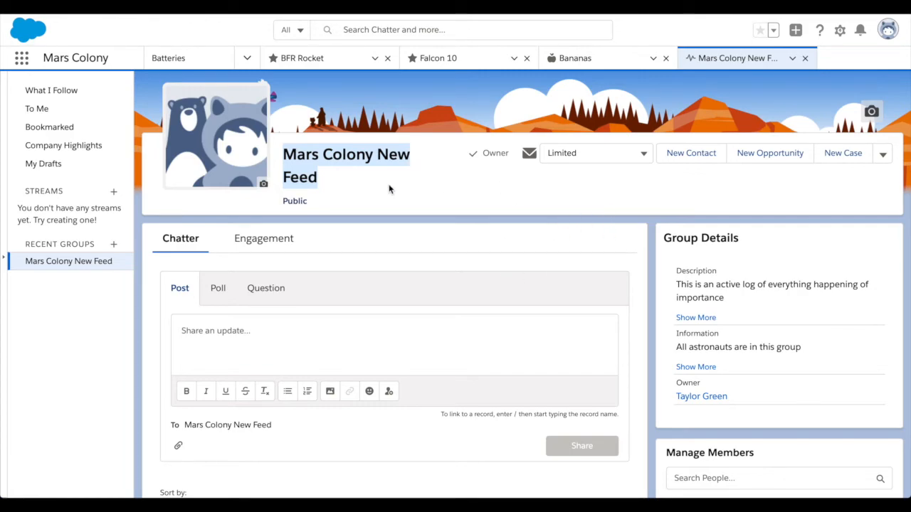
click(584, 60)
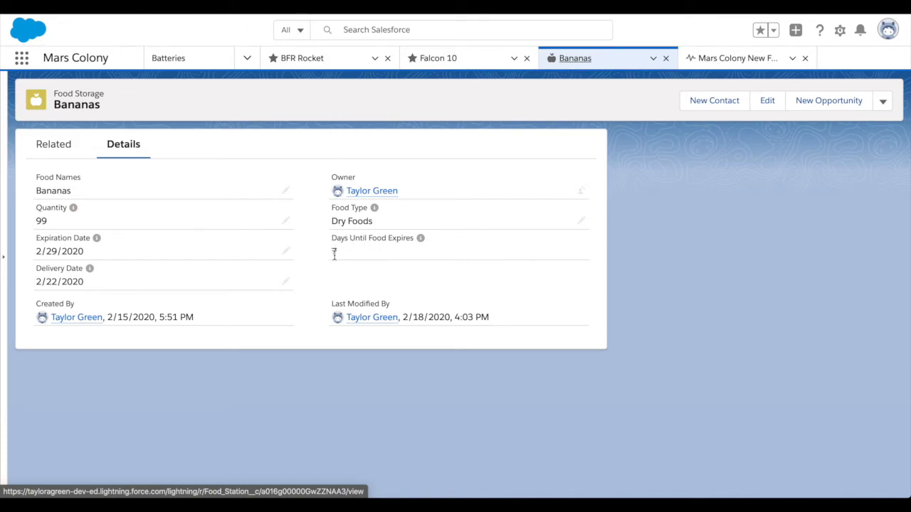
click(285, 222)
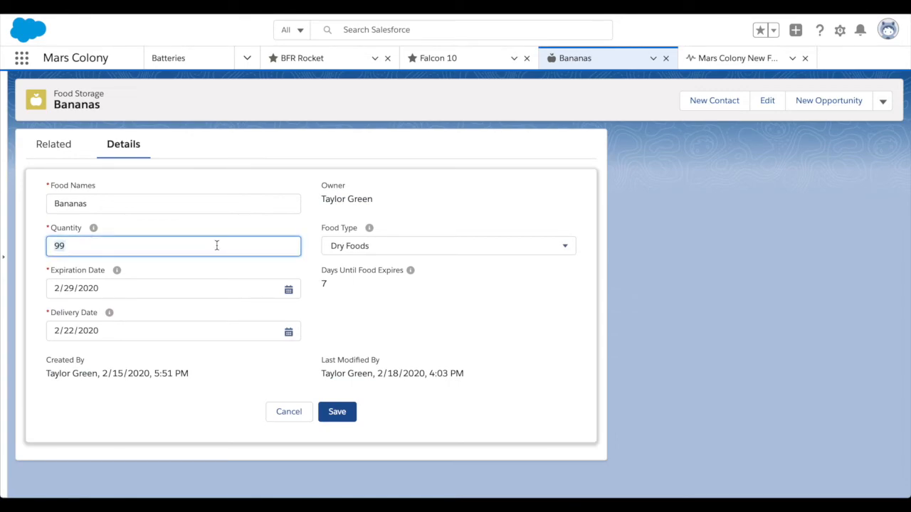
text(98)
click(345, 412)
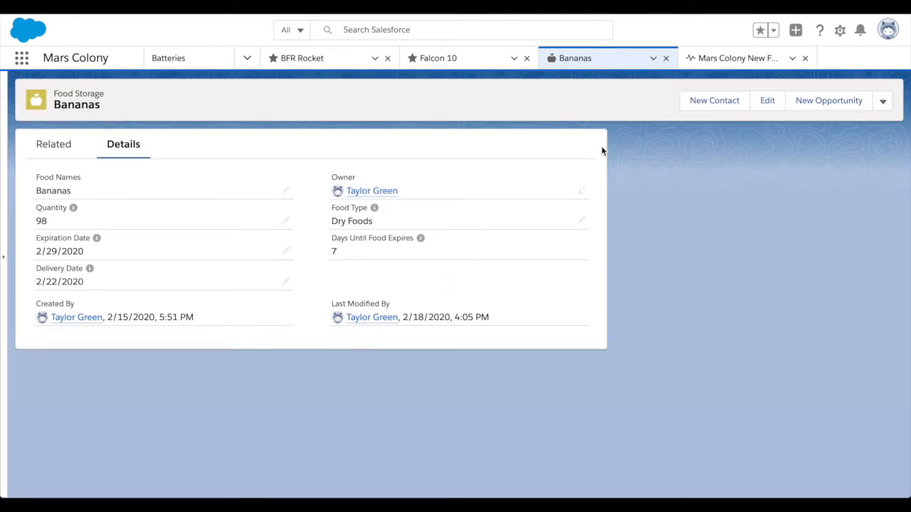
- Load the new post in the Mars Colony New Feed group and check the food expiry announcement
click(713, 60)
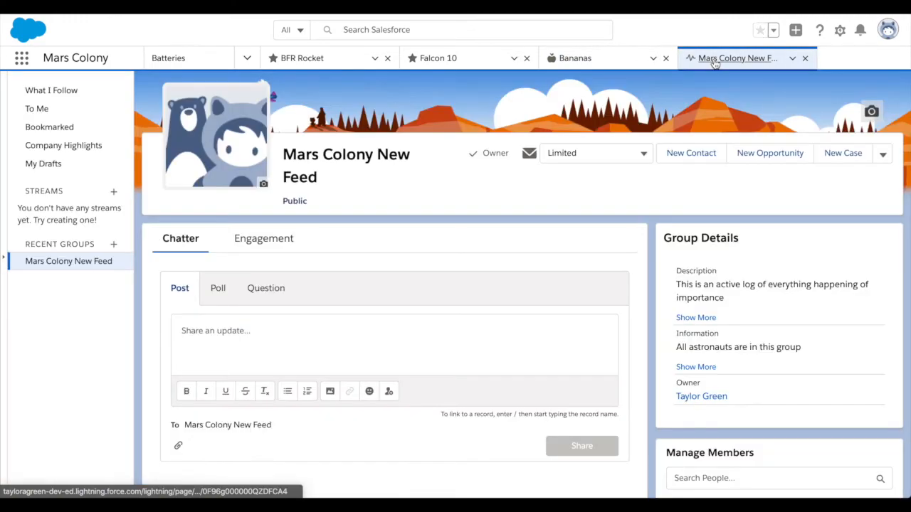
scroll(472, 284, down, 1)
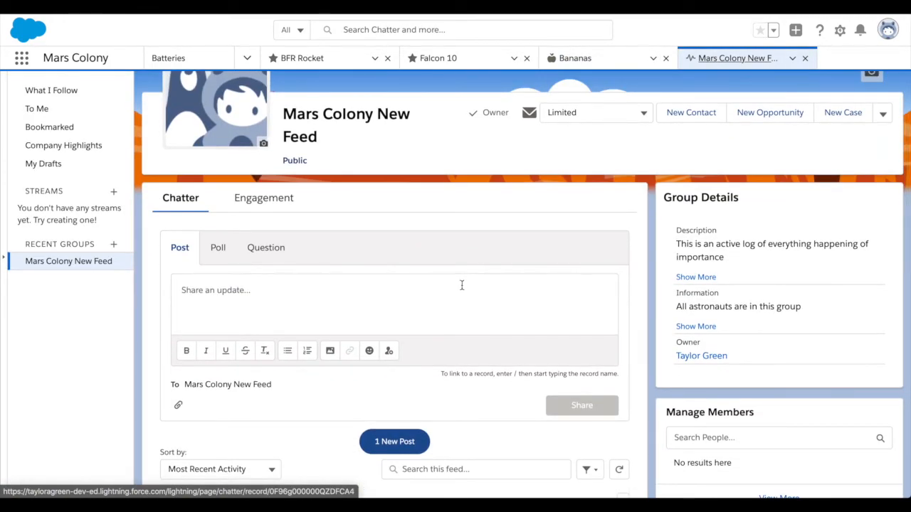
click(393, 437)
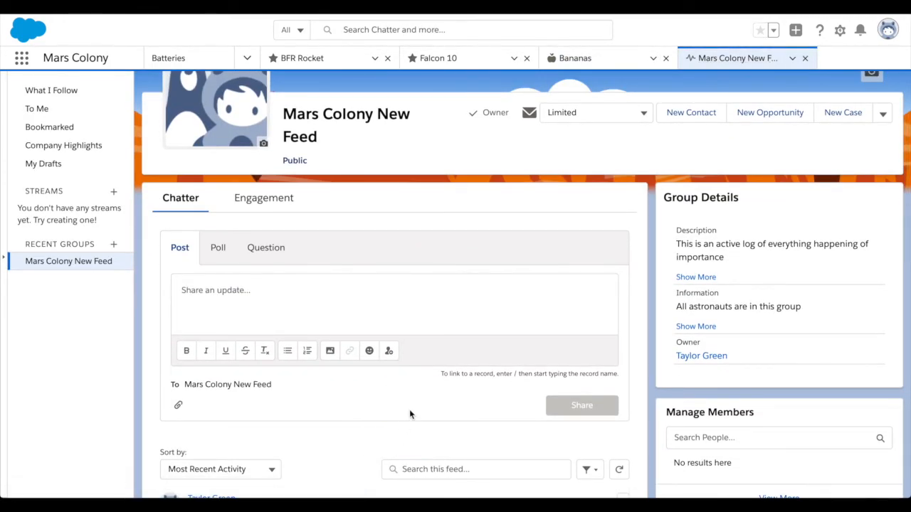
scroll(440, 365, down, 2)
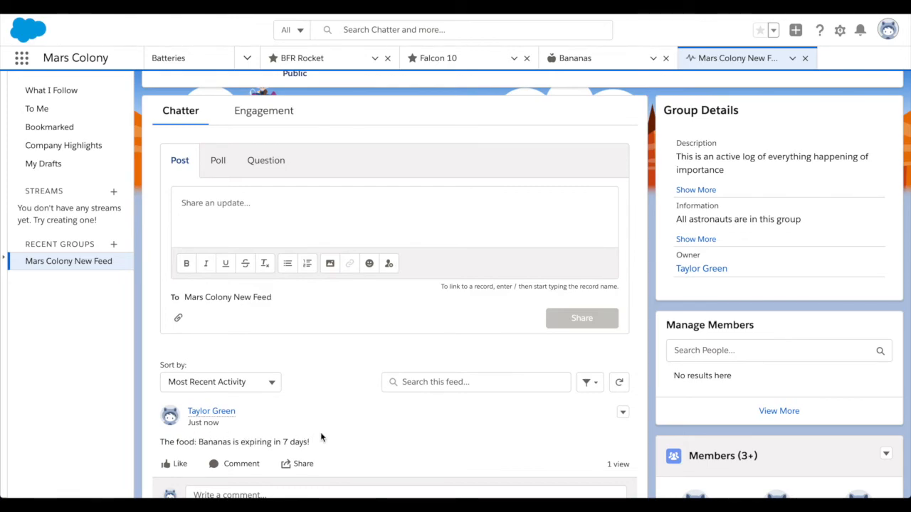
scroll(361, 391, up, 3)
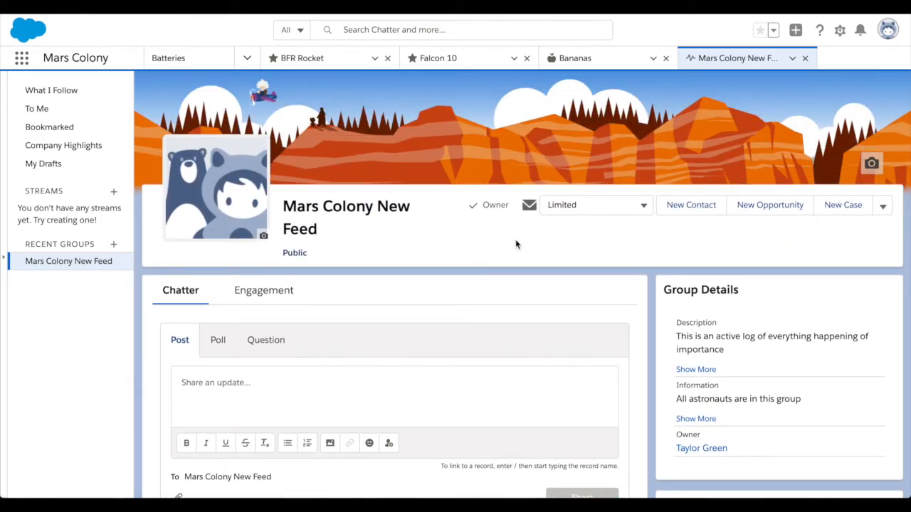
- Rename the Falcon 10 spaceship record to Falcon 9 with Rocket Status Inbound, and save it
click(451, 61)
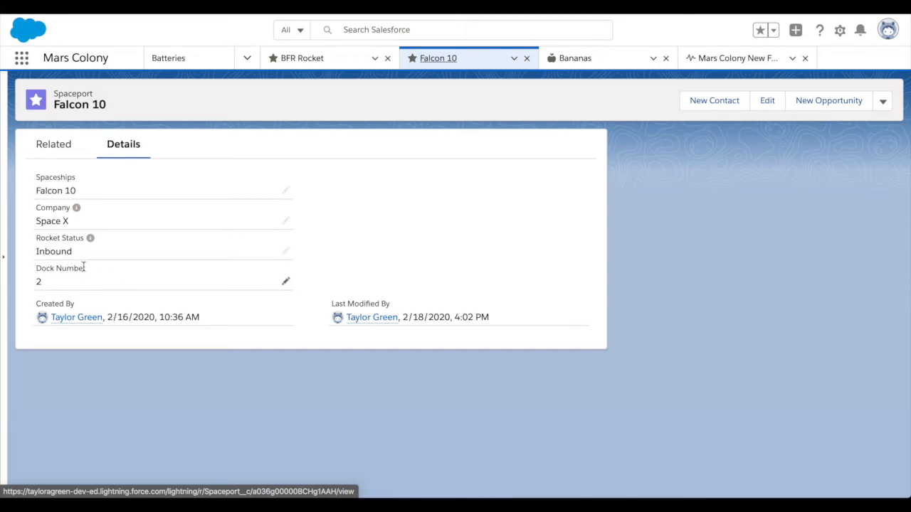
click(288, 192)
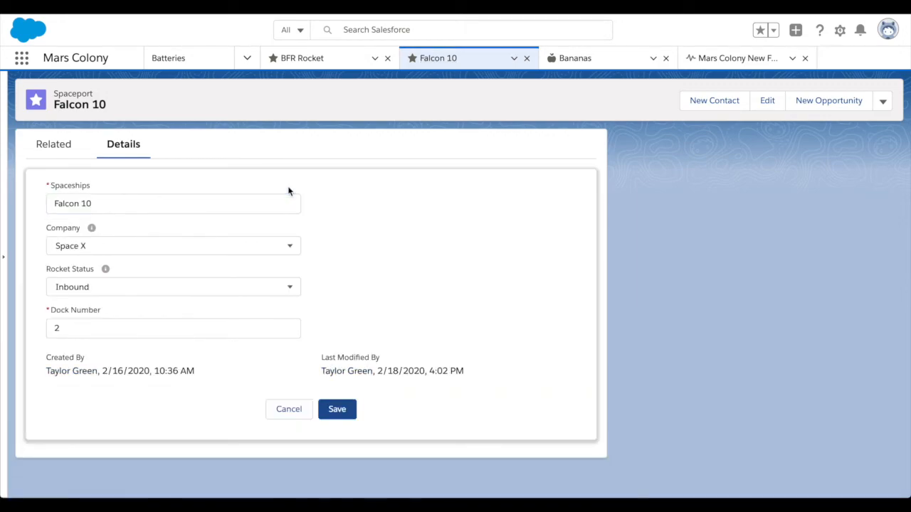
key(BackSpace)
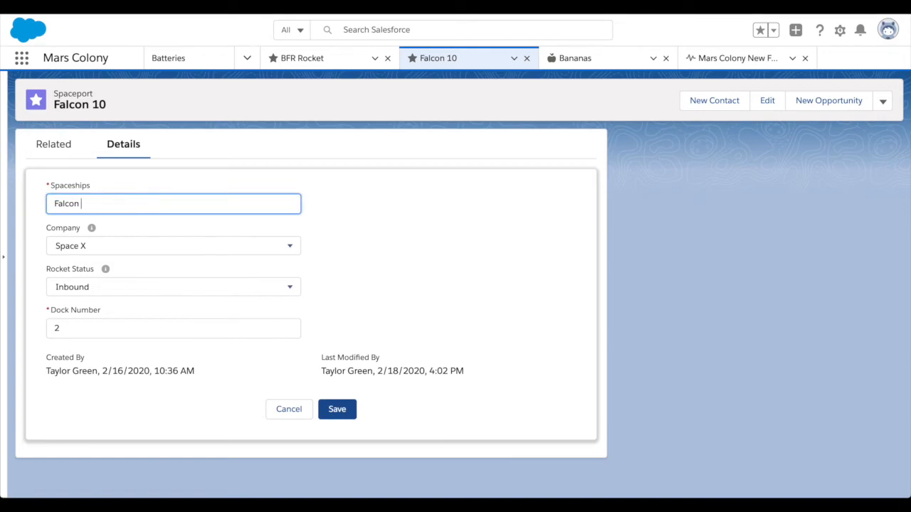
click(170, 185)
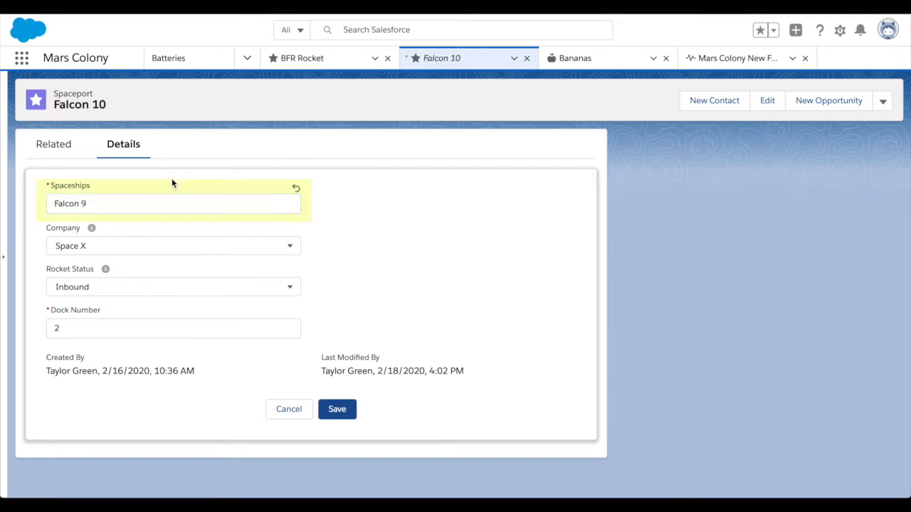
click(117, 287)
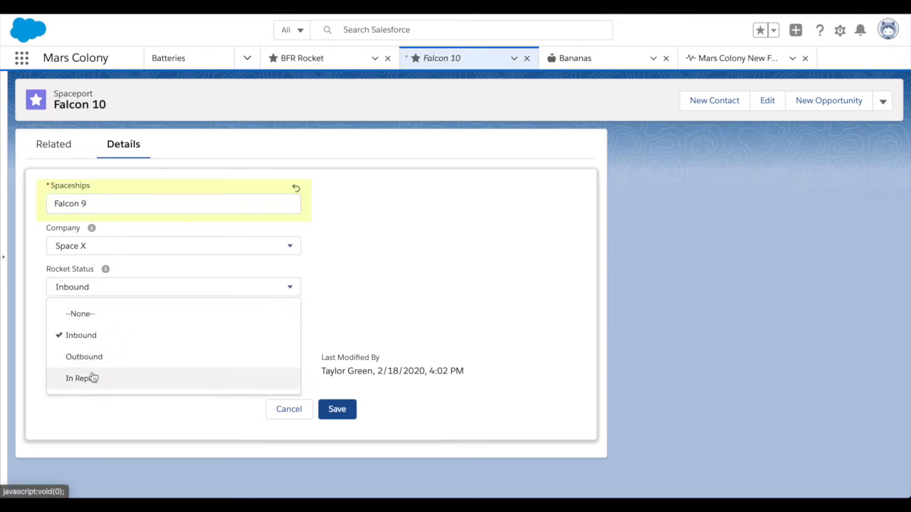
click(100, 337)
click(132, 207)
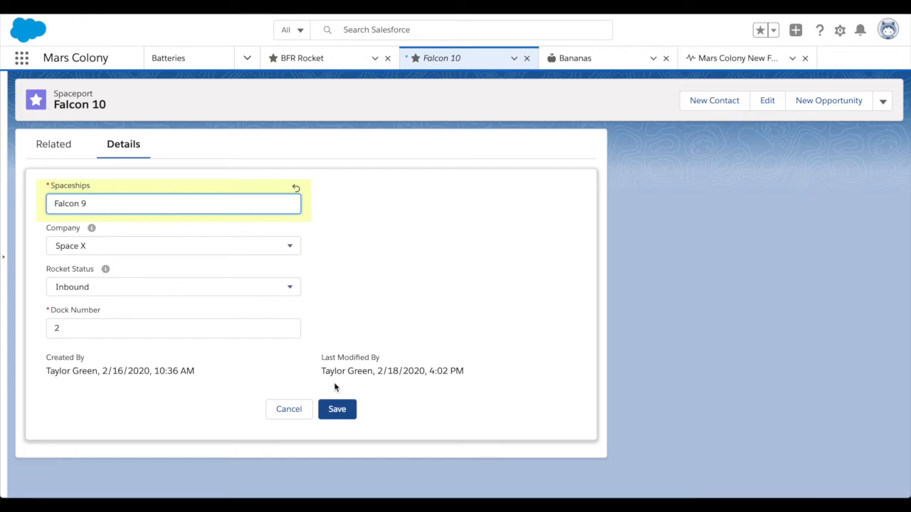
click(338, 411)
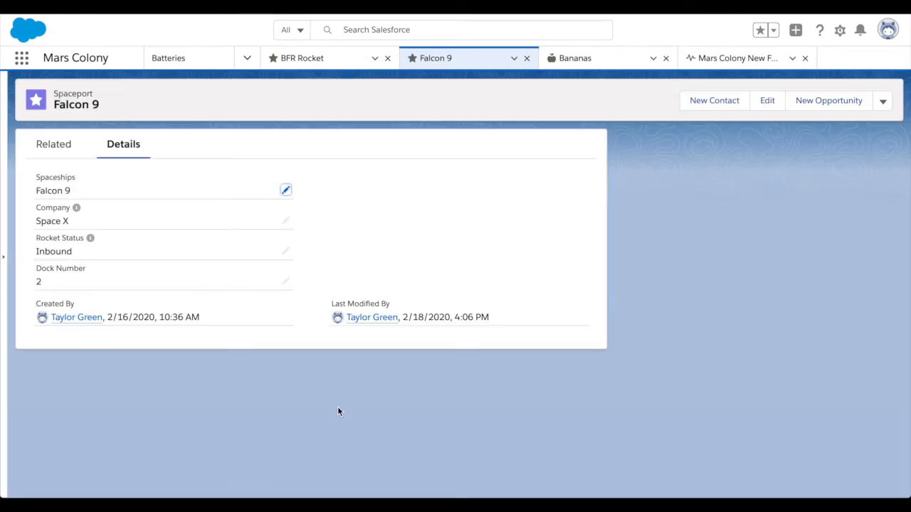
- Load the new post in the Mars Colony New Feed group and check the spaceship arrival announcement
click(722, 60)
scroll(523, 235, down, 2)
scroll(523, 240, down, 1)
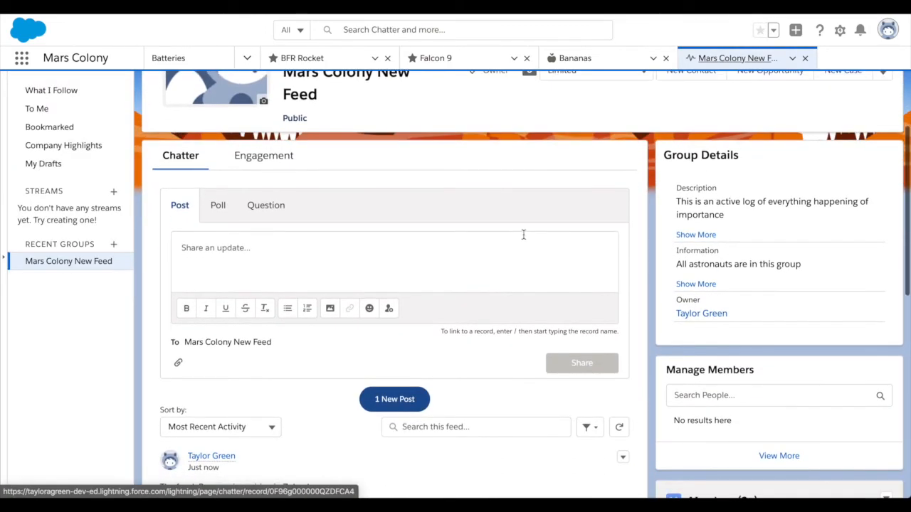
click(403, 401)
scroll(420, 355, down, 2)
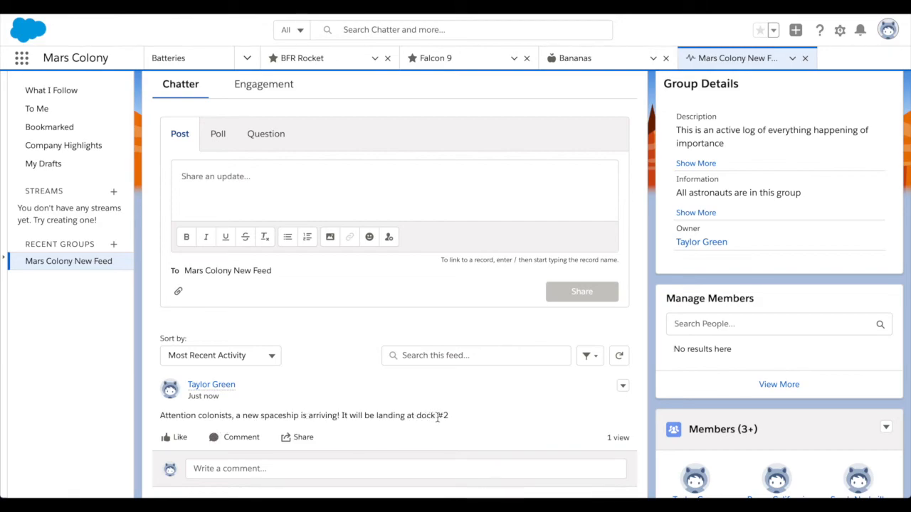
drag(456, 421, 238, 415)
click(237, 416)
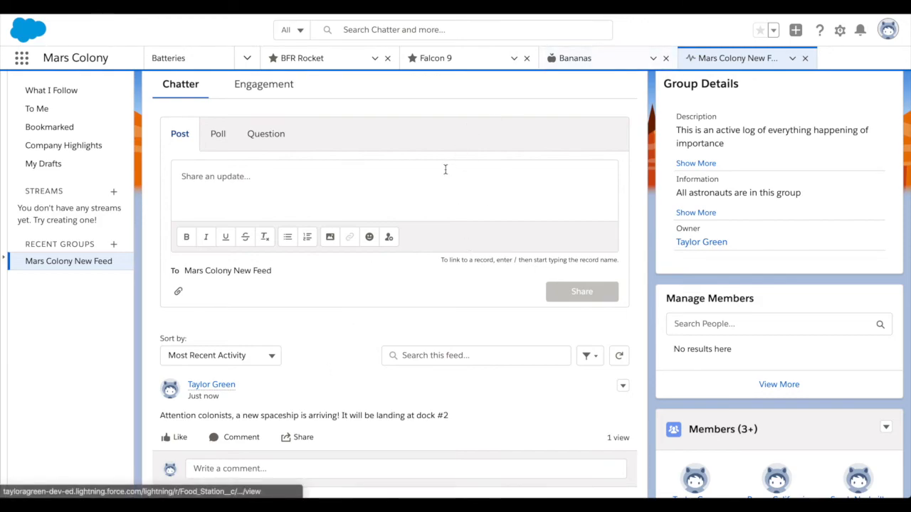
scroll(446, 170, up, 3)
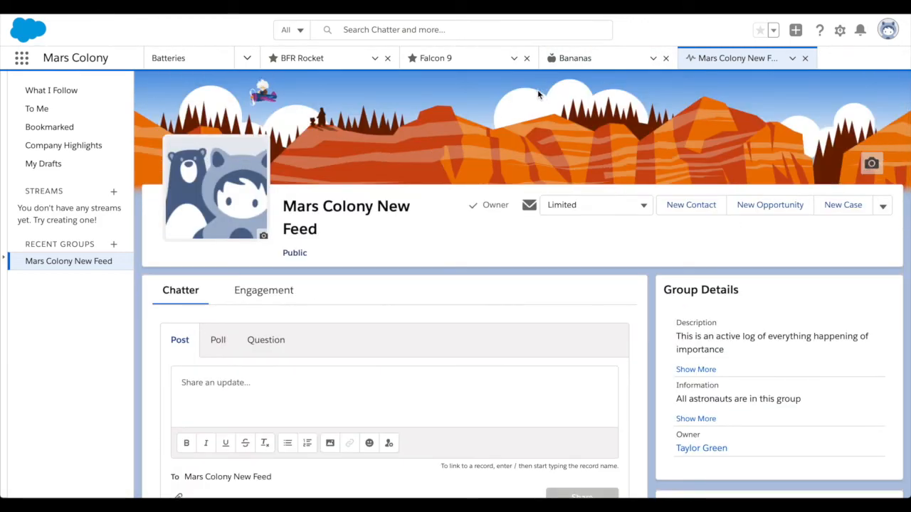
- Set the Duracell battery's Battery Percentage to 100 in the Battery Inventory list and save the change
click(197, 64)
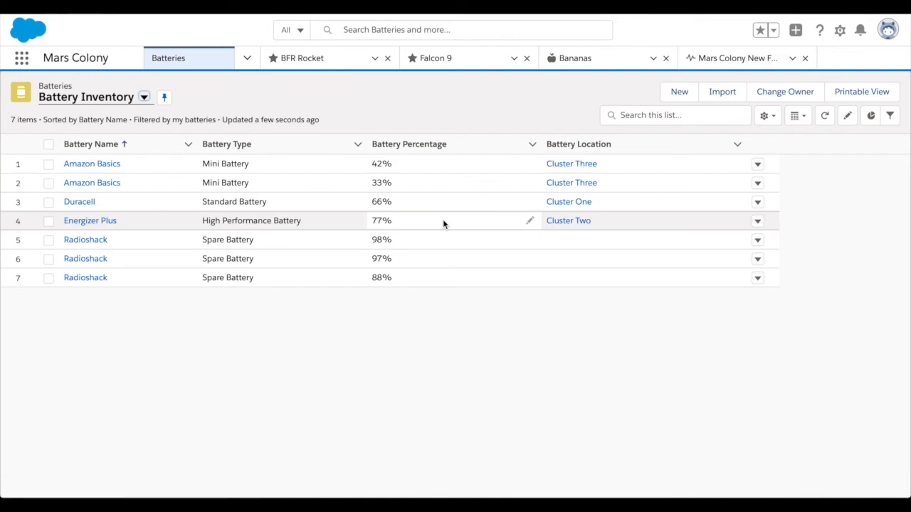
click(531, 204)
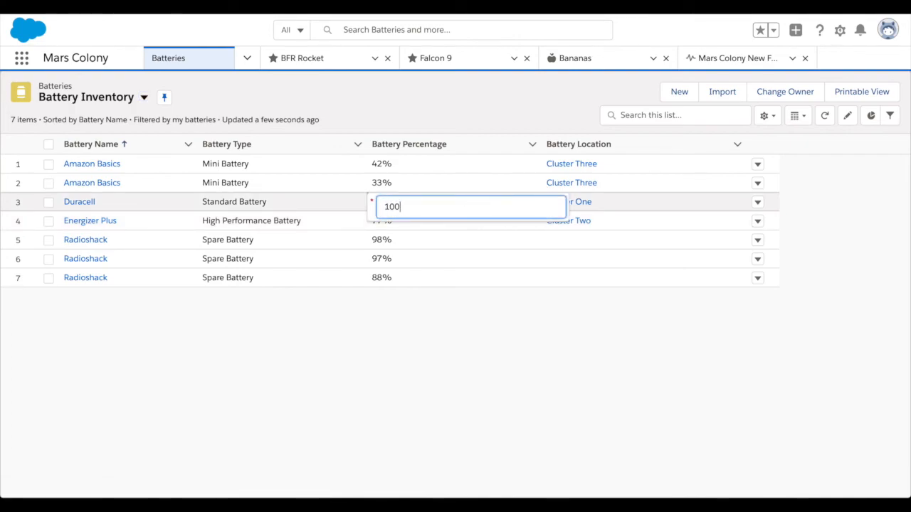
text(100)
key(Return)
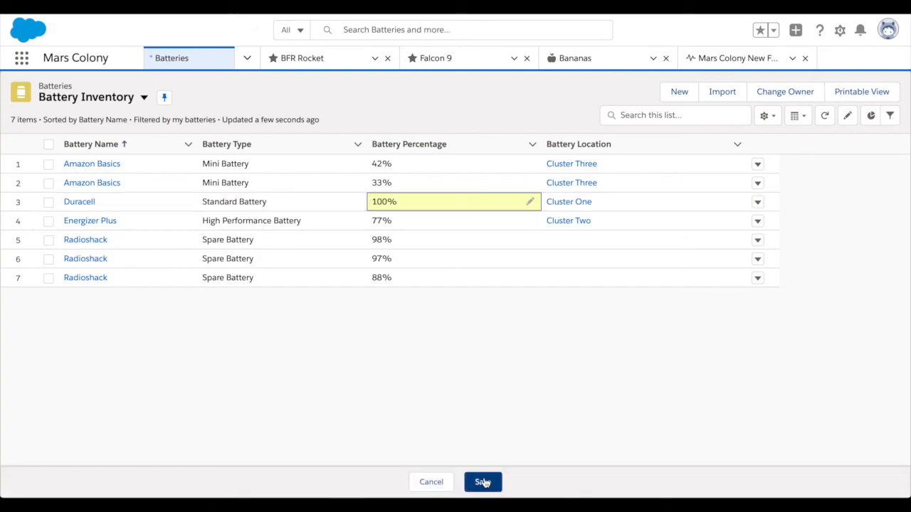
click(484, 481)
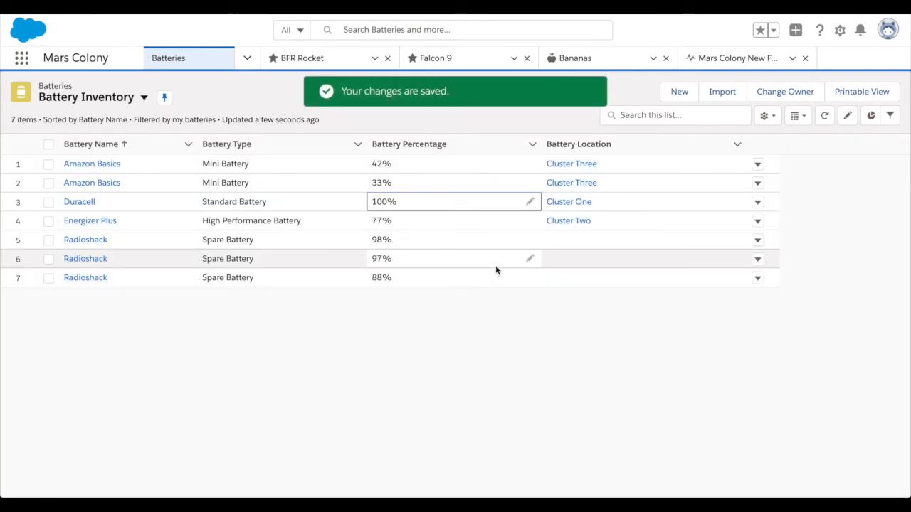
- Load the new post in the Mars Colony New Feed group and check the battery charge announcement
click(714, 60)
scroll(597, 265, down, 3)
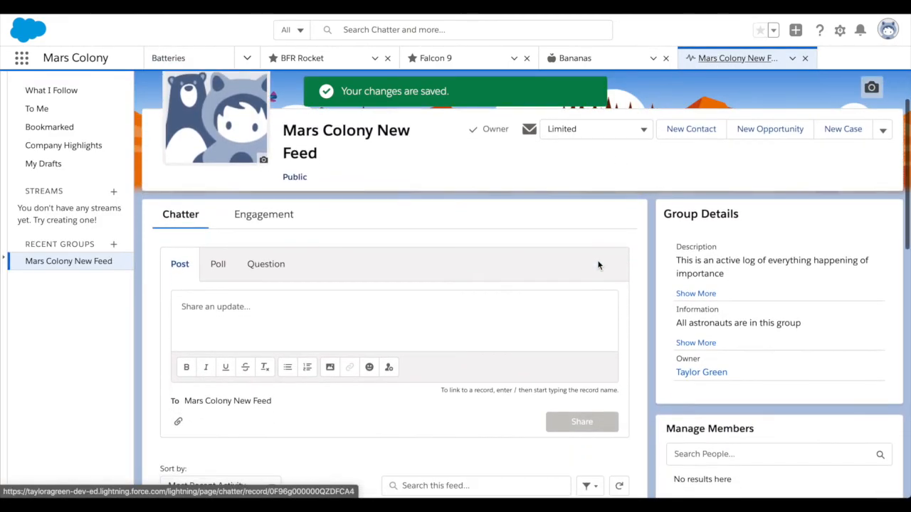
click(390, 375)
scroll(415, 343, down, 1)
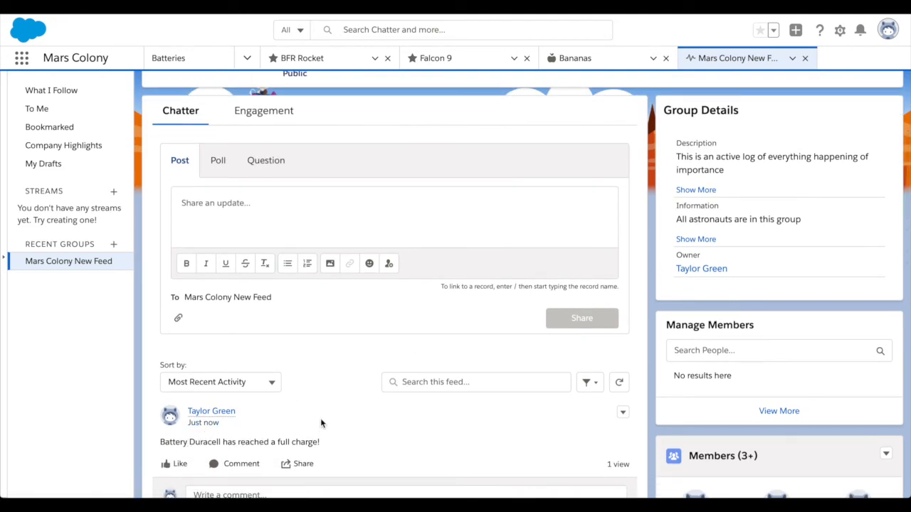
- Review the earlier battery, spaceship and food announcements in the group's feed
scroll(321, 423, down, 1)
scroll(268, 400, down, 3)
scroll(267, 400, down, 6)
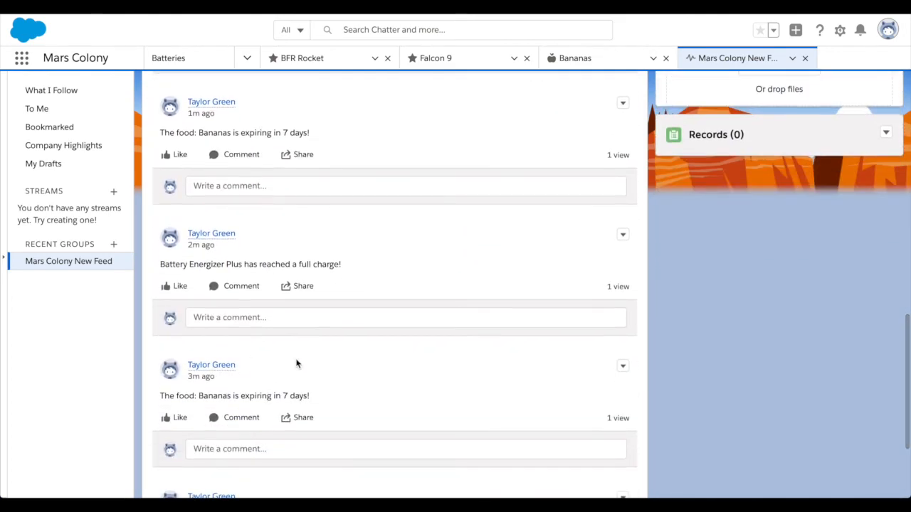
scroll(296, 364, down, 2)
scroll(297, 363, up, 6)
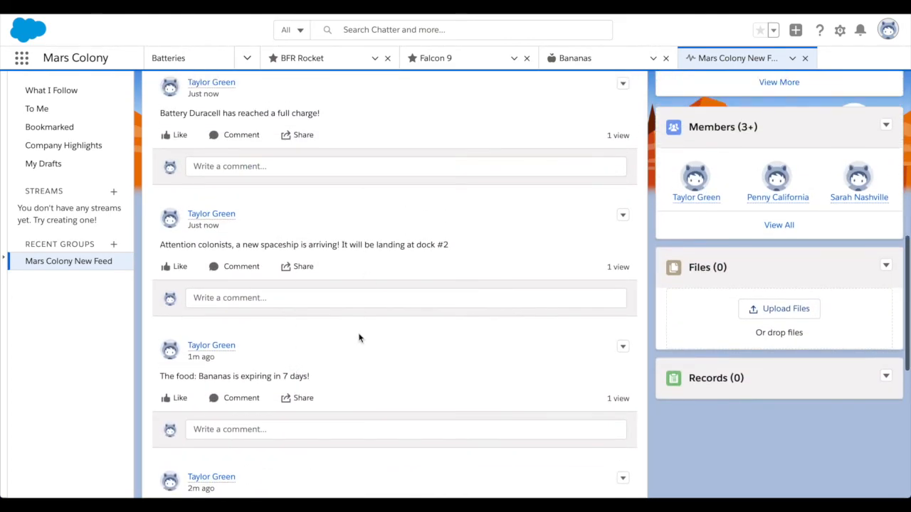
scroll(359, 338, up, 6)
scroll(343, 368, down, 1)
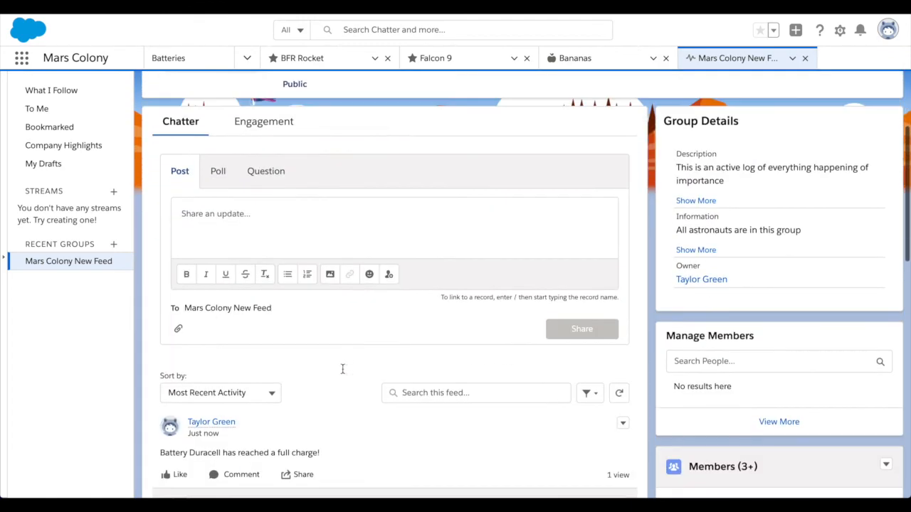
- View the full list of members of the Mars Colony New Feed group, then close it
scroll(342, 368, down, 4)
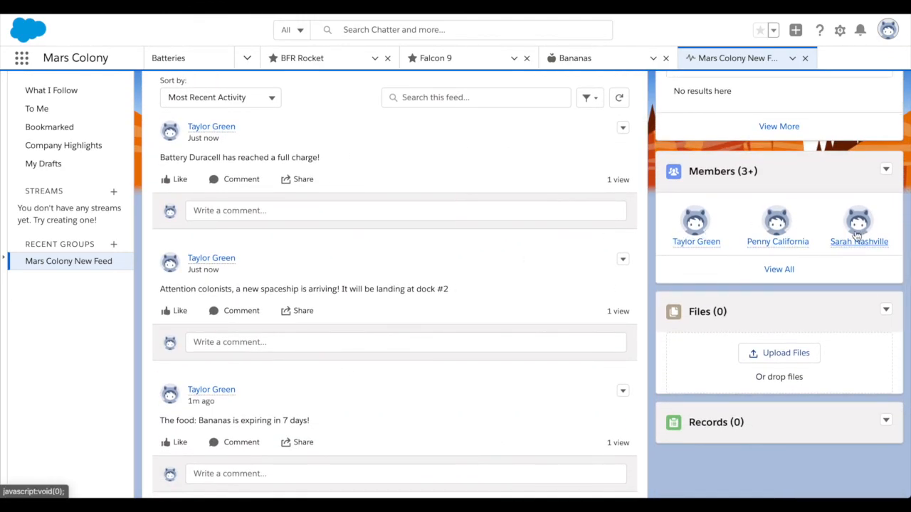
click(780, 269)
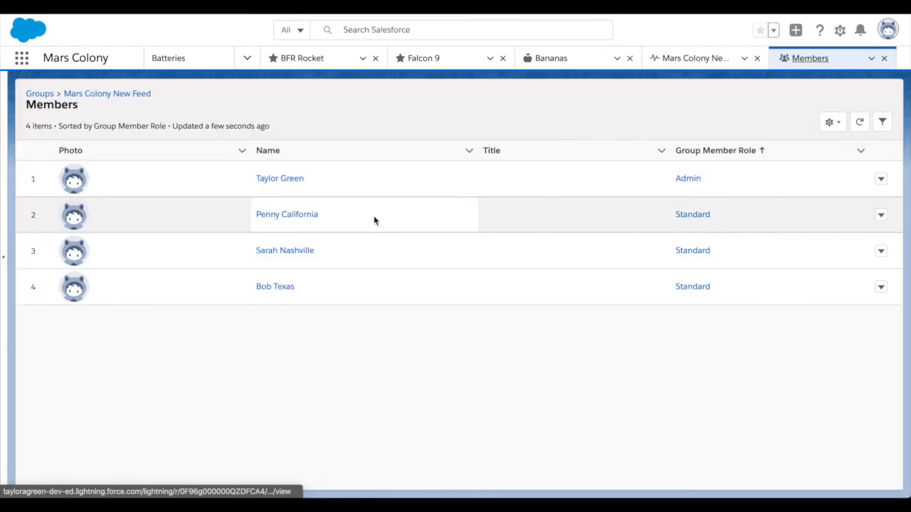
click(884, 60)
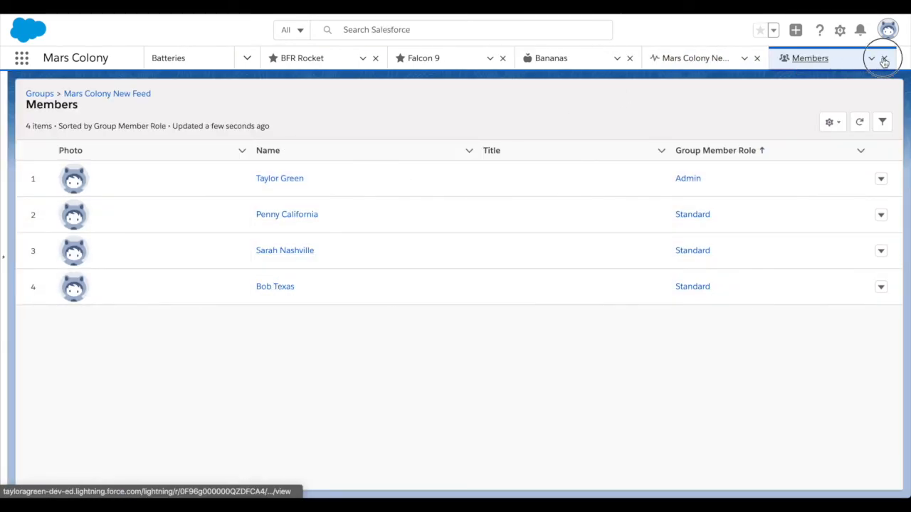
scroll(476, 282, up, 1)
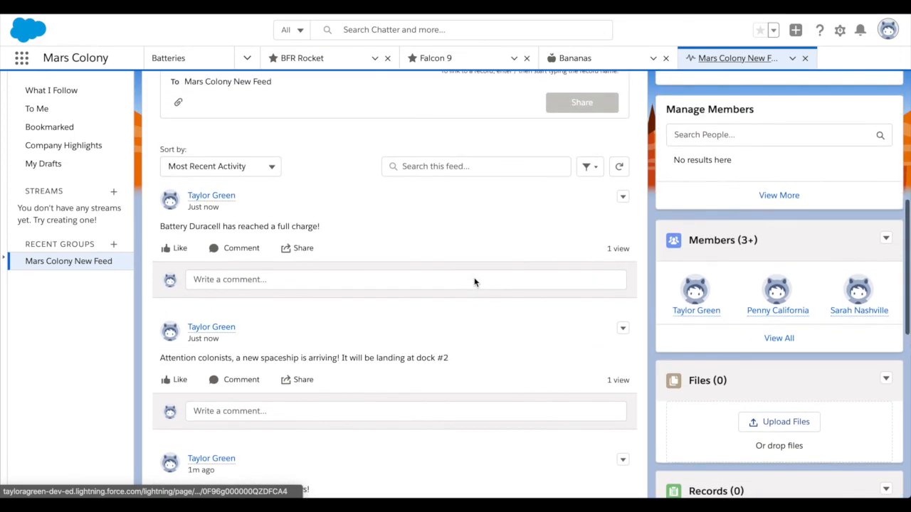
scroll(476, 282, up, 1)
scroll(451, 299, up, 2)
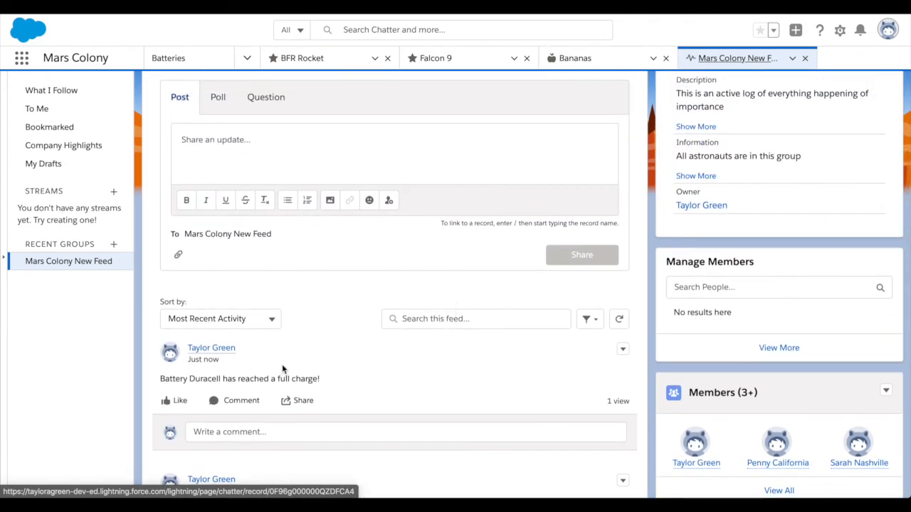
scroll(283, 368, up, 4)
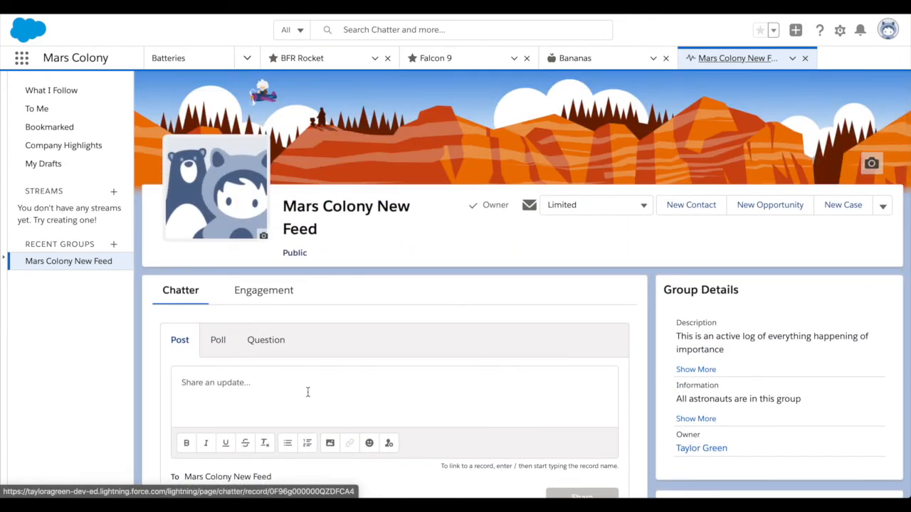
scroll(307, 392, down, 5)
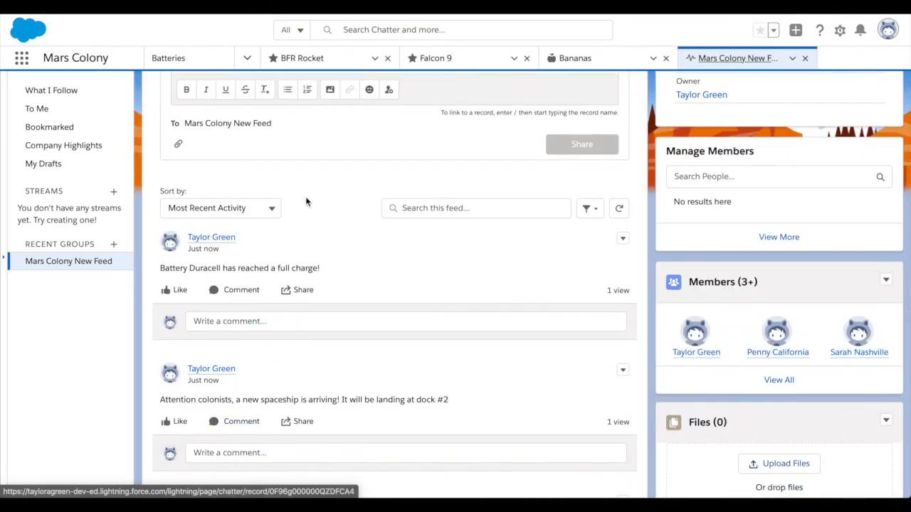
scroll(315, 391, down, 1)
scroll(477, 249, up, 6)
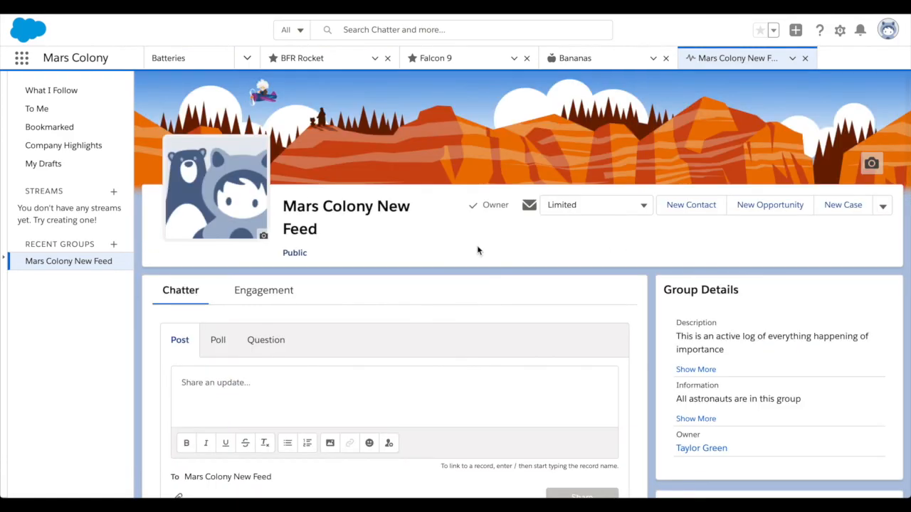
- Look over the BFR Rocket, Falcon 9 and Bananas records and return to the Mars Colony New Feed group
click(324, 60)
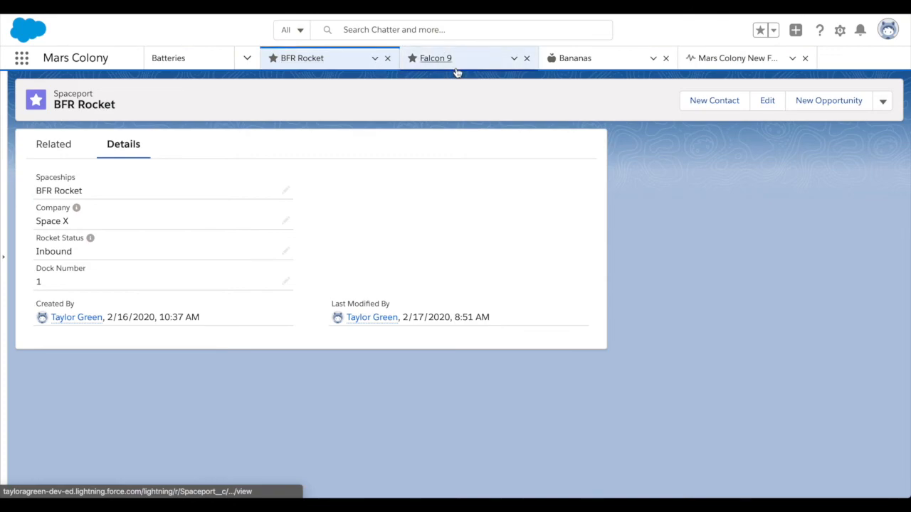
click(455, 68)
click(598, 59)
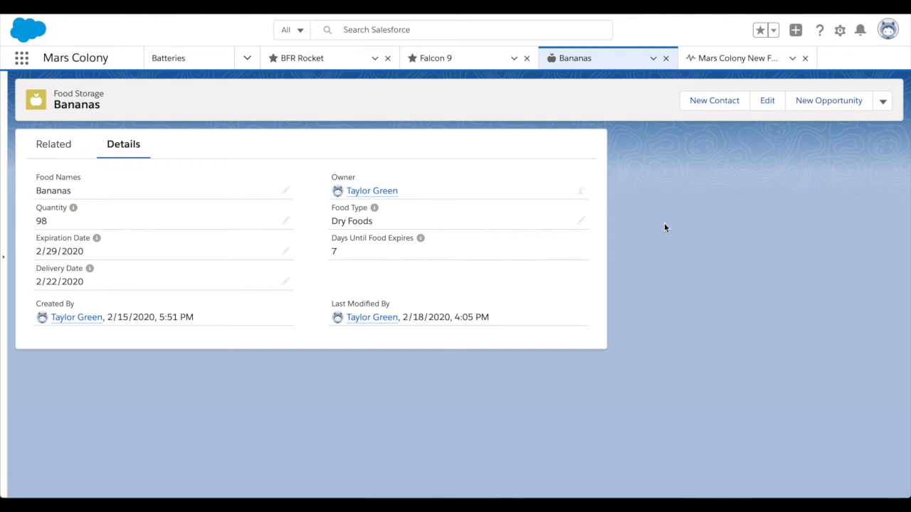
click(532, 58)
click(697, 58)
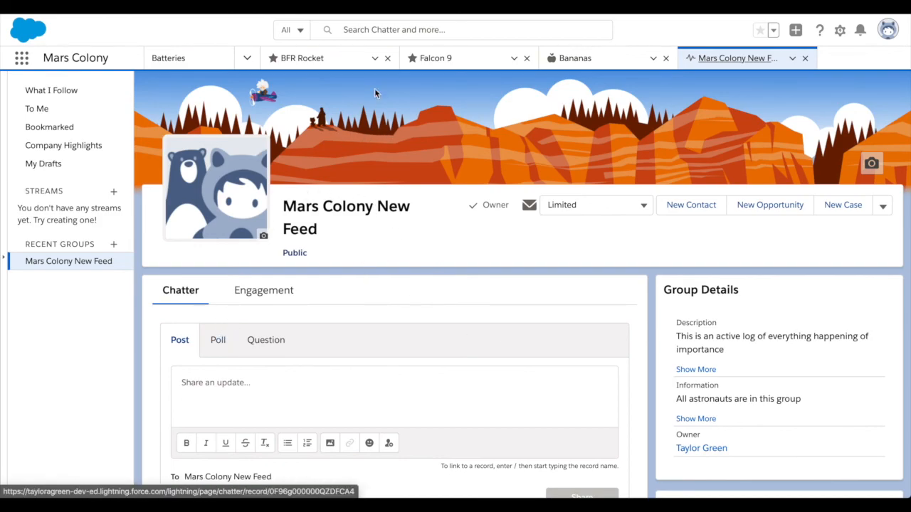
click(345, 62)
click(443, 61)
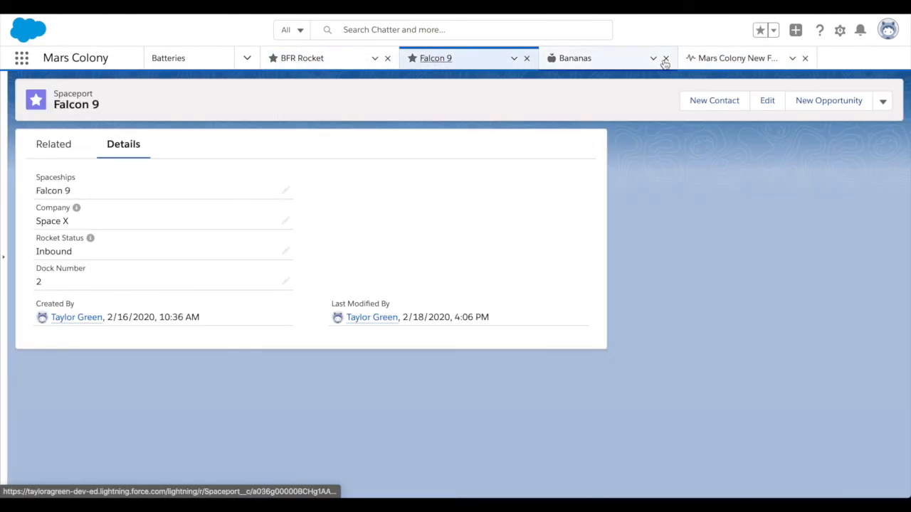
click(716, 62)
scroll(380, 297, down, 2)
scroll(380, 298, up, 2)
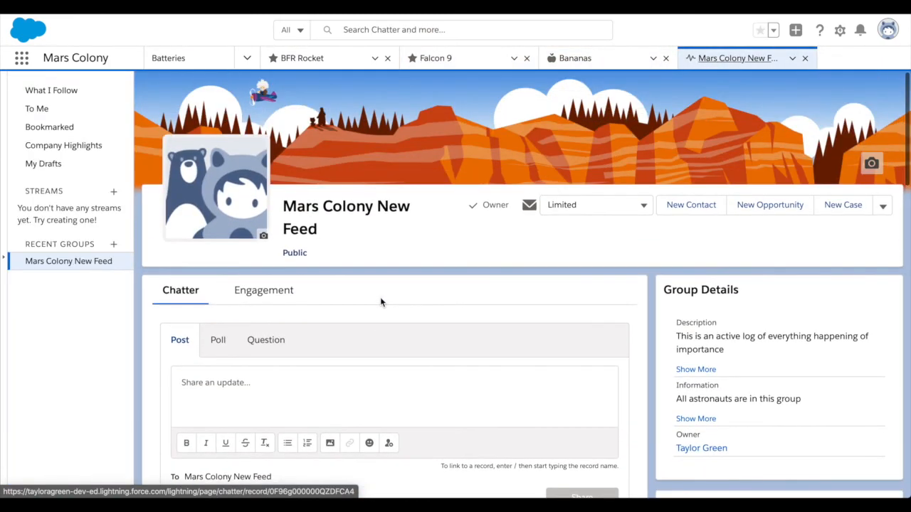